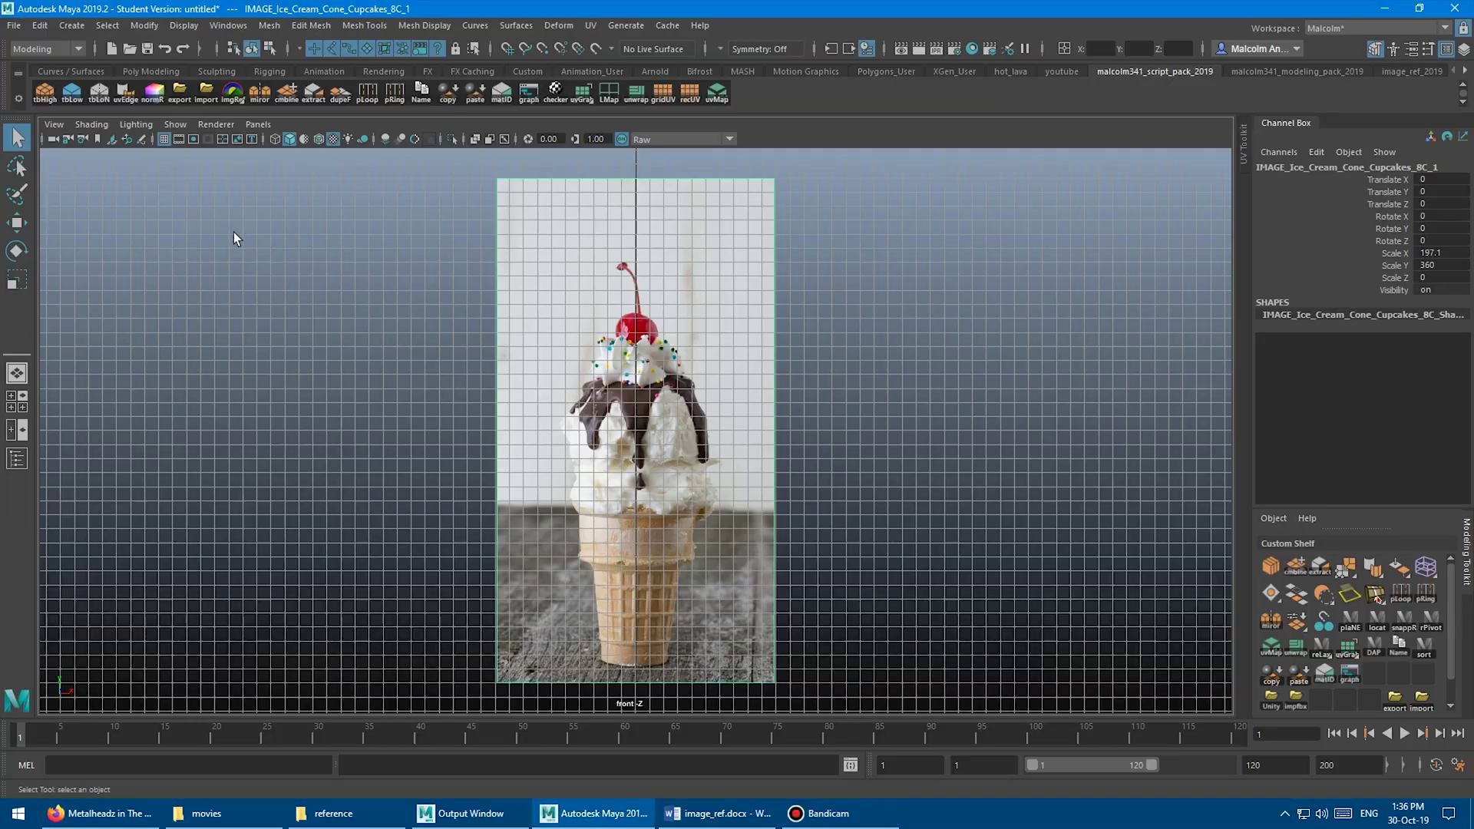
Position a polygon cylinder over the lower part of the ice cream cone in the front view
{"action": "left_click_drag", "start_coordinate": [642, 591], "coordinate": [642, 344]}
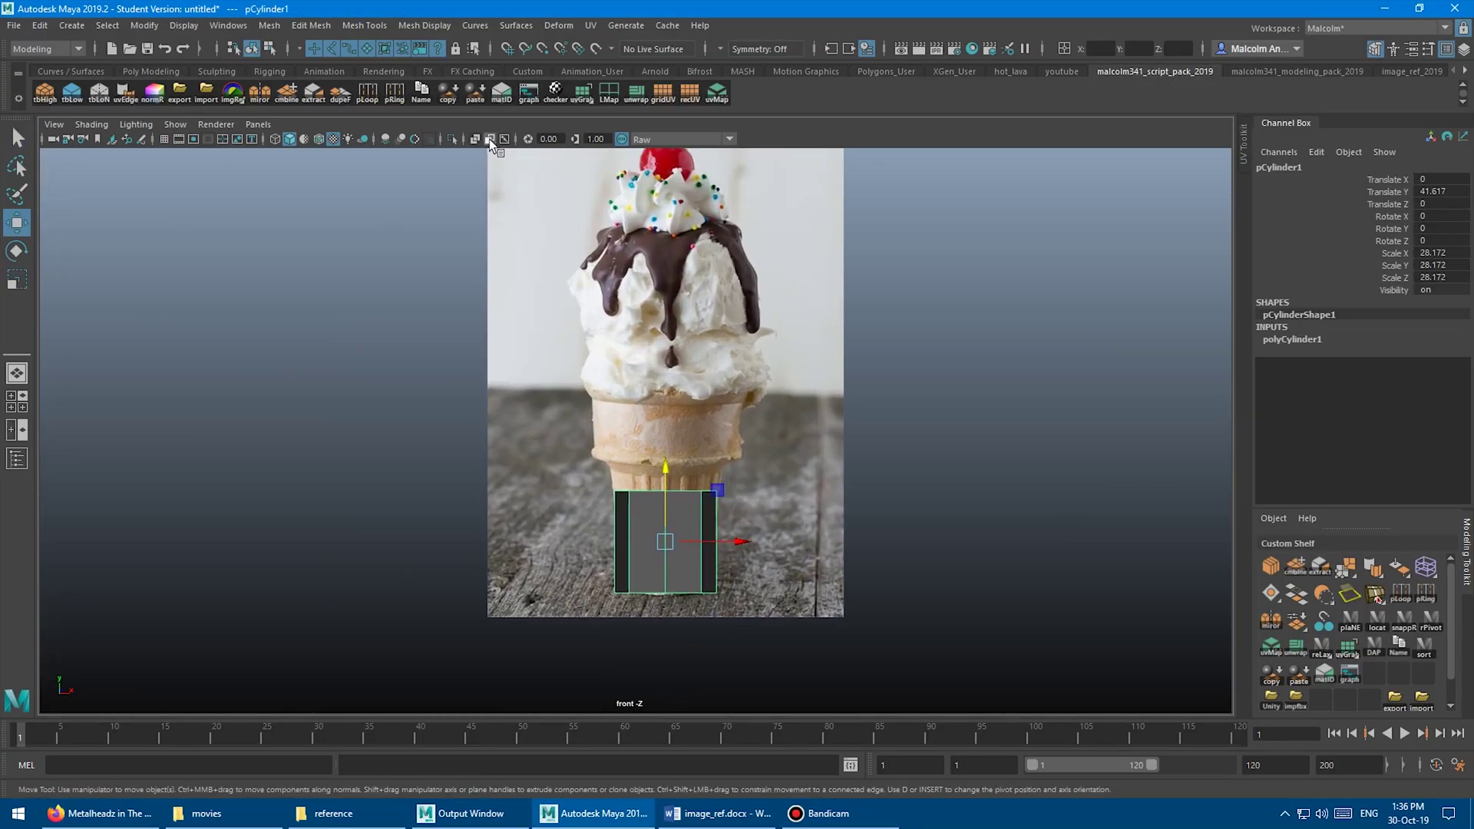
{"action": "scroll", "coordinate": [724, 356], "scroll_direction": "up", "scroll_amount": 5}
{"action": "right_click", "coordinate": [276, 365]}
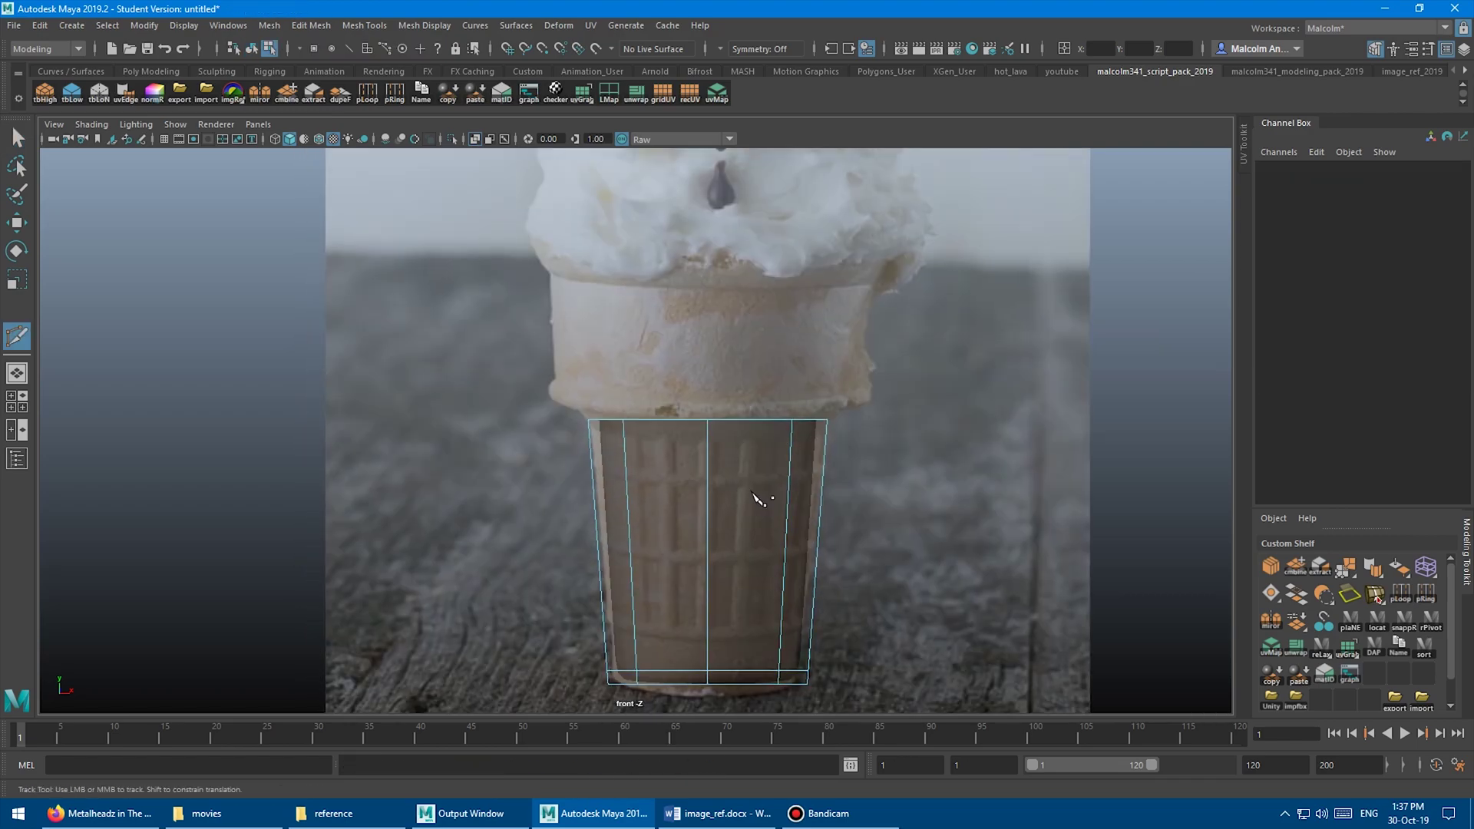
Extrude the cylinder's top edges several times, scaling and raising them to build the cone's wider upper section
{"action": "key", "text": "ctrl+e"}
{"action": "left_click_drag", "start_coordinate": [707, 343], "coordinate": [1010, 323]}
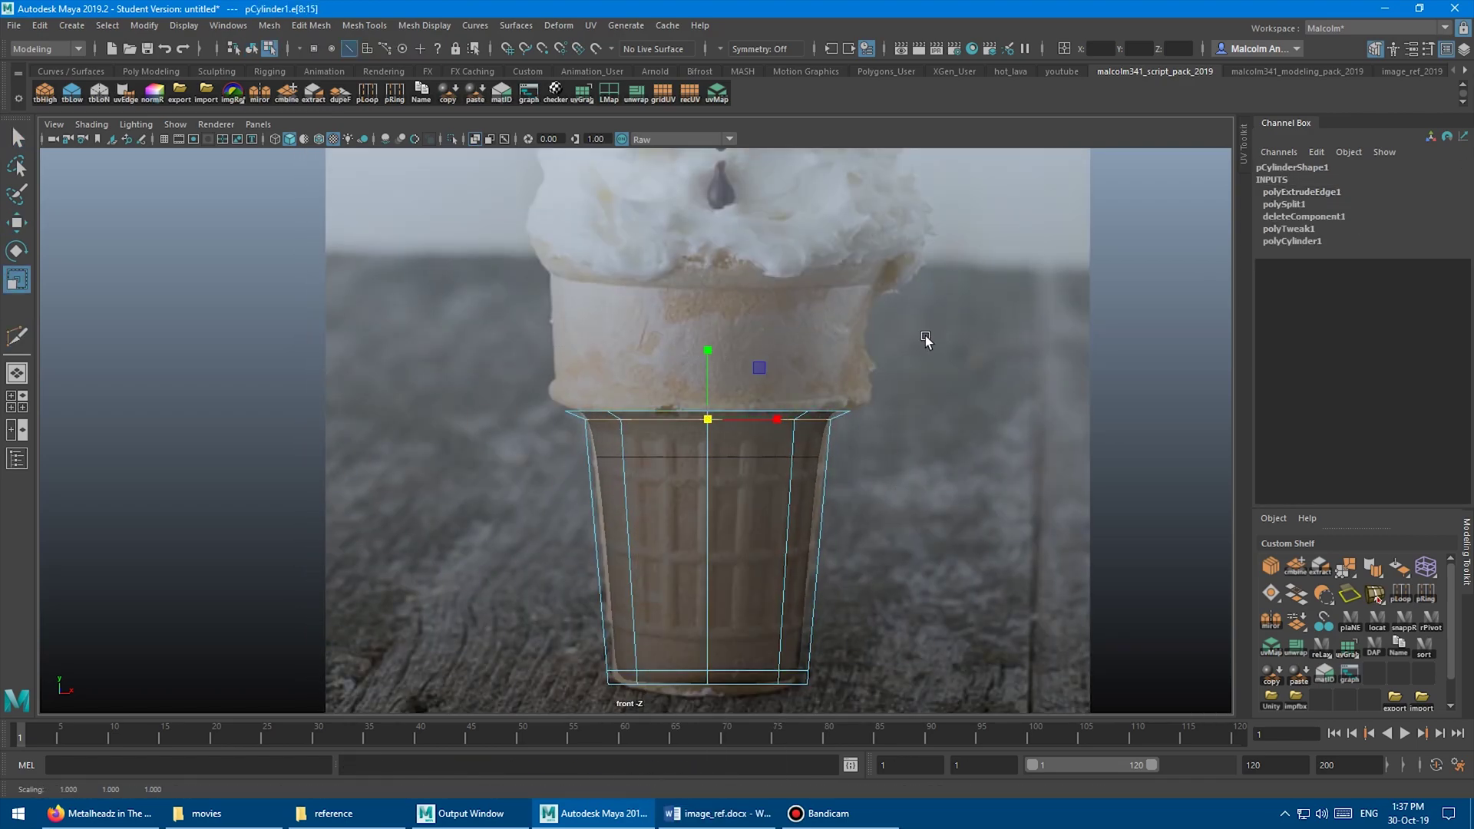
{"action": "key", "text": "w"}
{"action": "left_click_drag", "start_coordinate": [707, 604], "coordinate": [707, 603]}
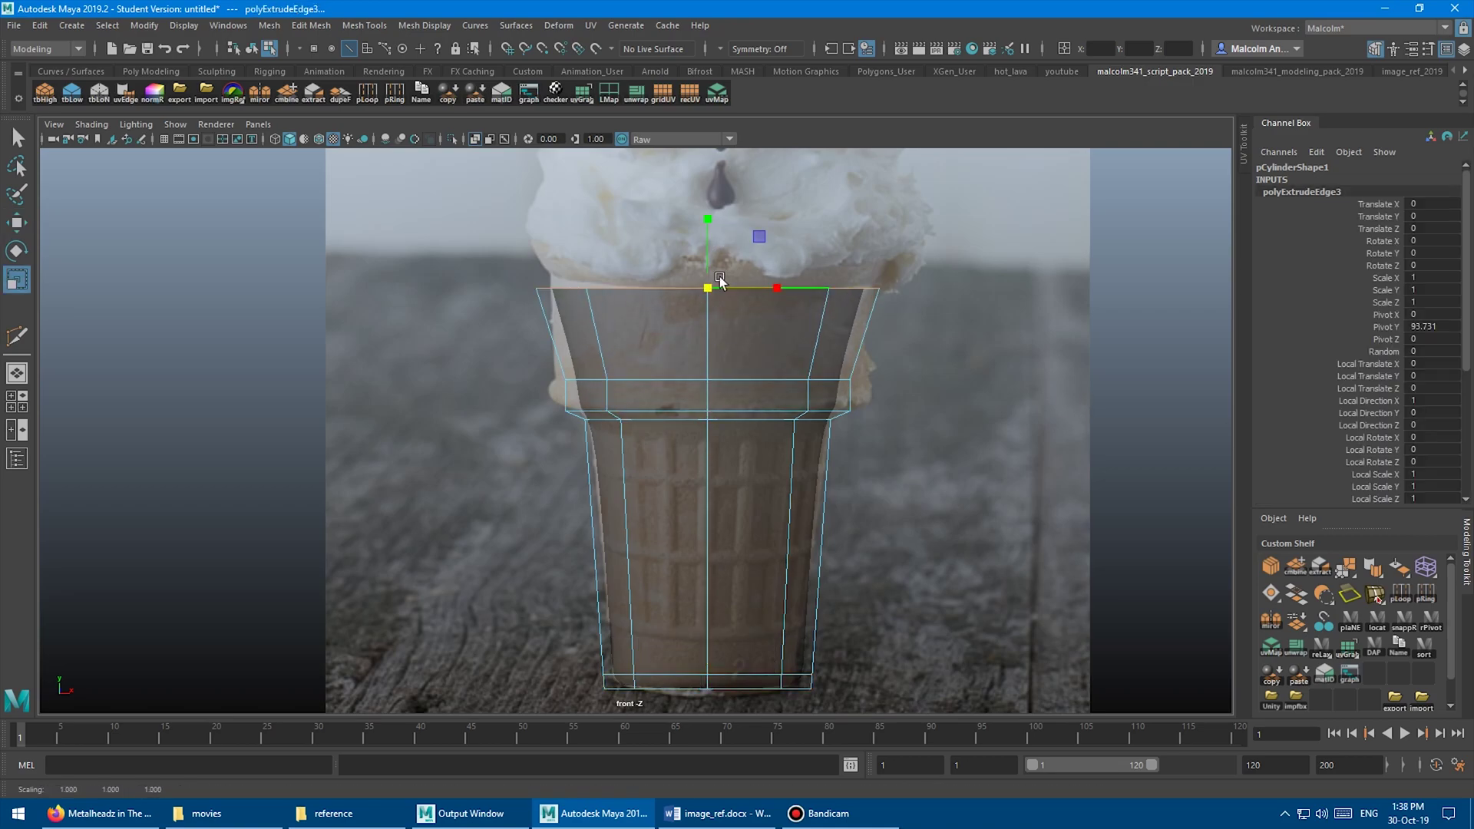
{"action": "key", "text": "ctrl+e"}
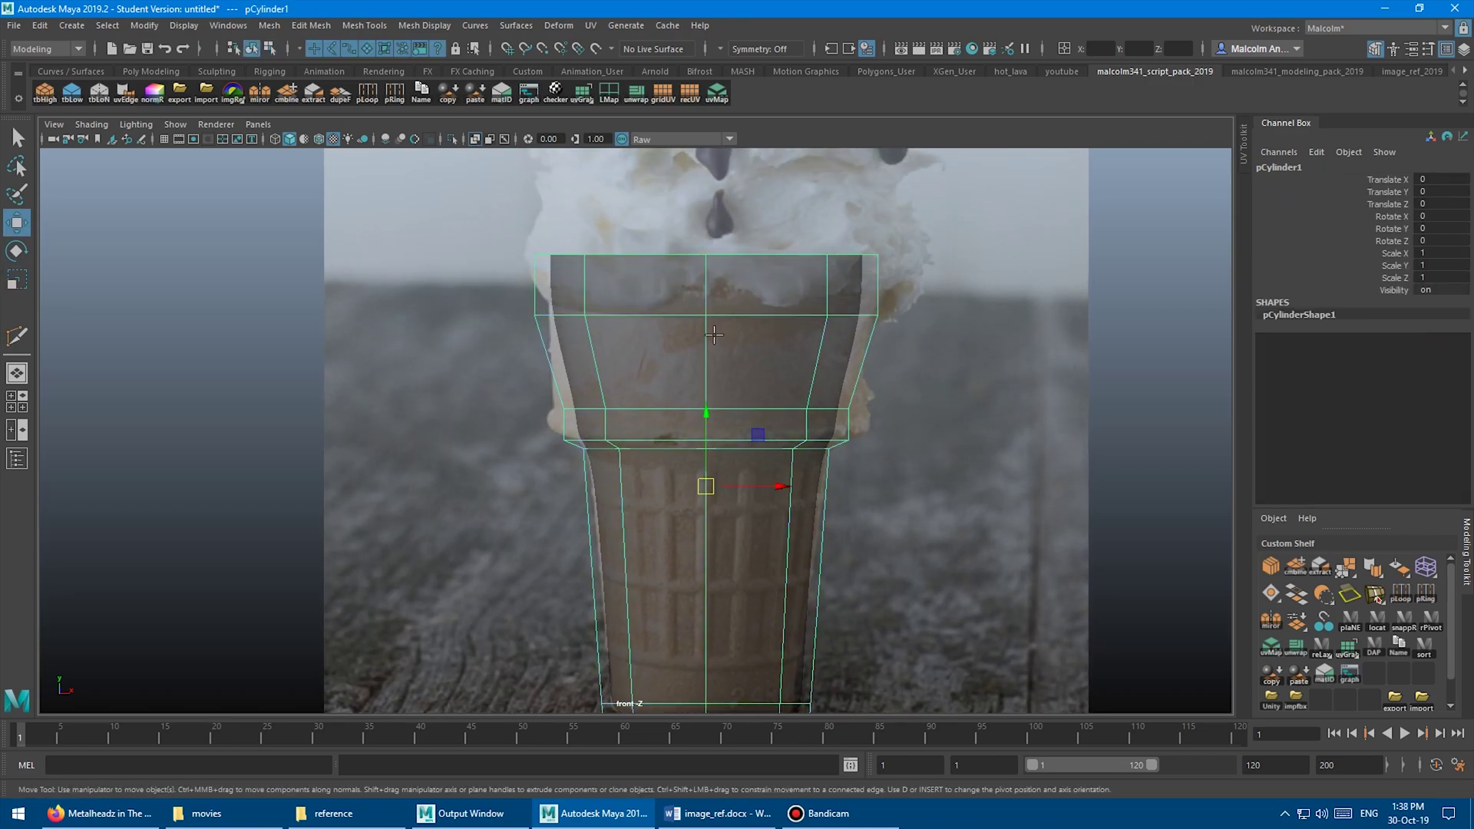
Scale the edge loop at the lower rim outward into a lip and adjust the cone's edge loops to the photo
{"action": "key", "text": "r"}
{"action": "left_click_drag", "start_coordinate": [983, 349], "coordinate": [1012, 350]}
{"action": "right_click", "coordinate": [642, 389]}
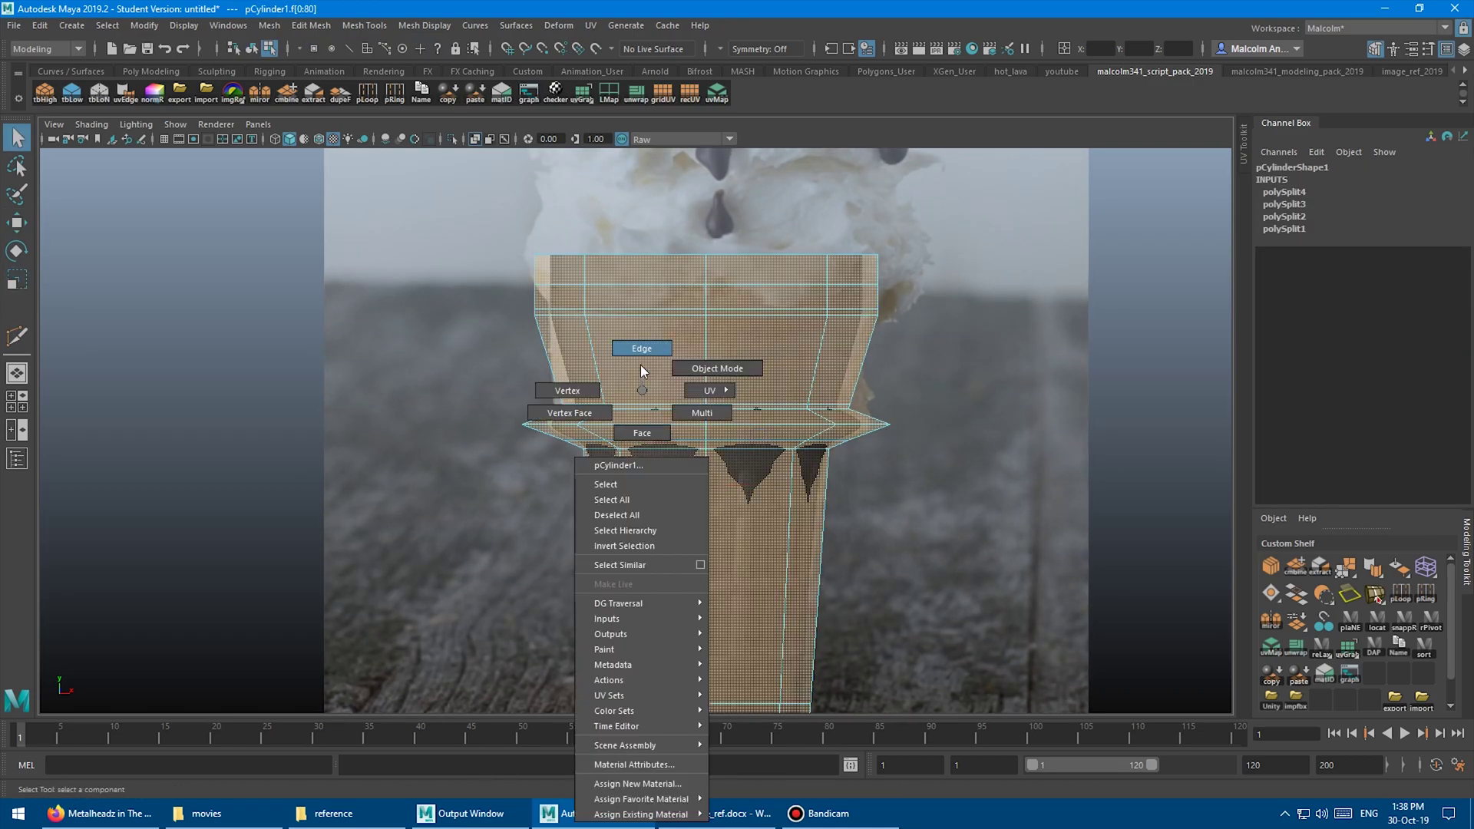
{"action": "key", "text": "w"}
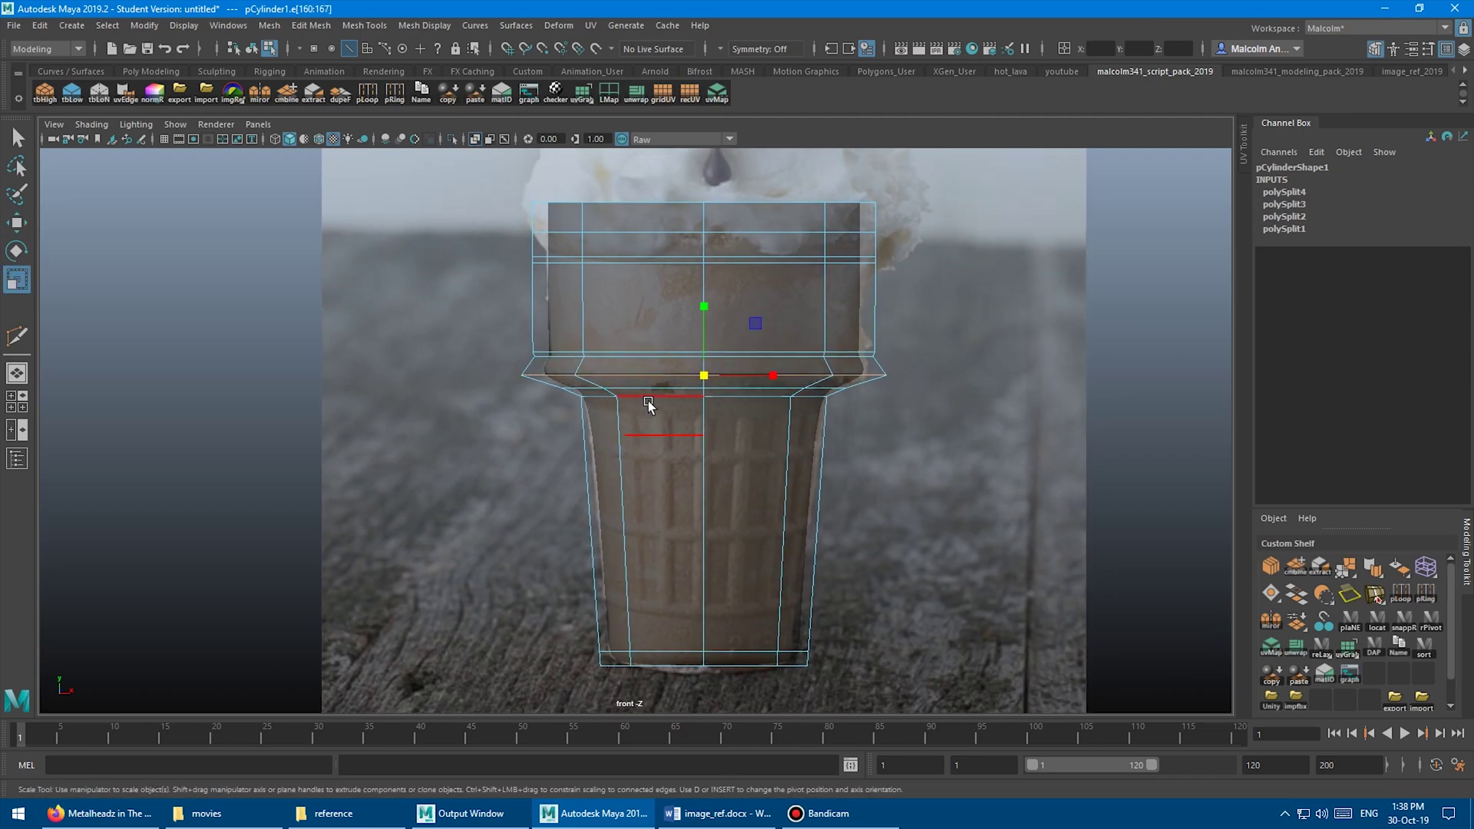
{"action": "scroll", "coordinate": [651, 402], "scroll_direction": "up", "scroll_amount": 4}
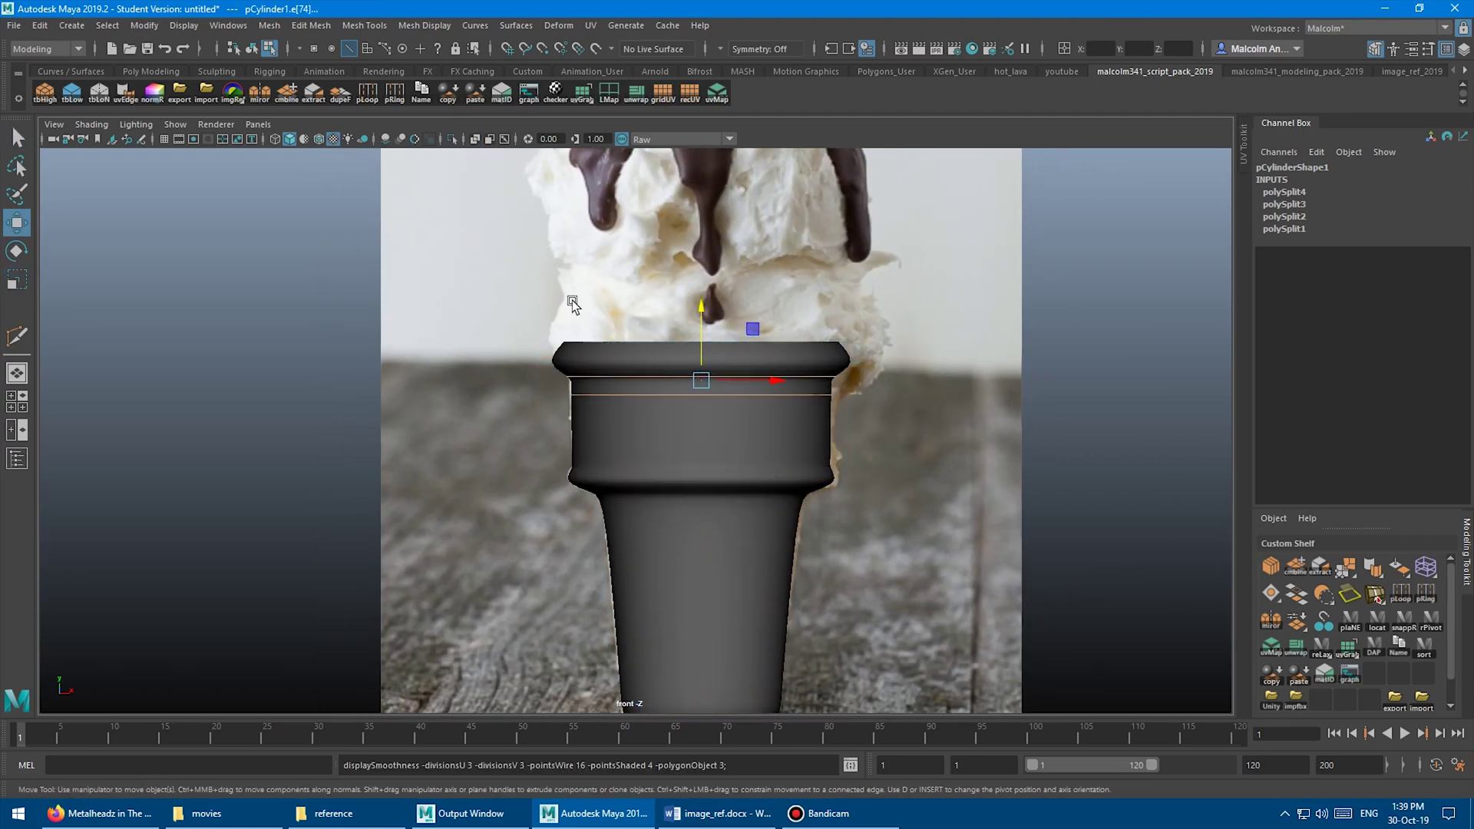
{"action": "scroll", "coordinate": [547, 320], "scroll_direction": "down", "scroll_amount": 3}
{"action": "key", "text": "space"}
{"action": "key", "text": "space"}
{"action": "left_click_drag", "start_coordinate": [652, 322], "coordinate": [722, 380], "text": "alt"}
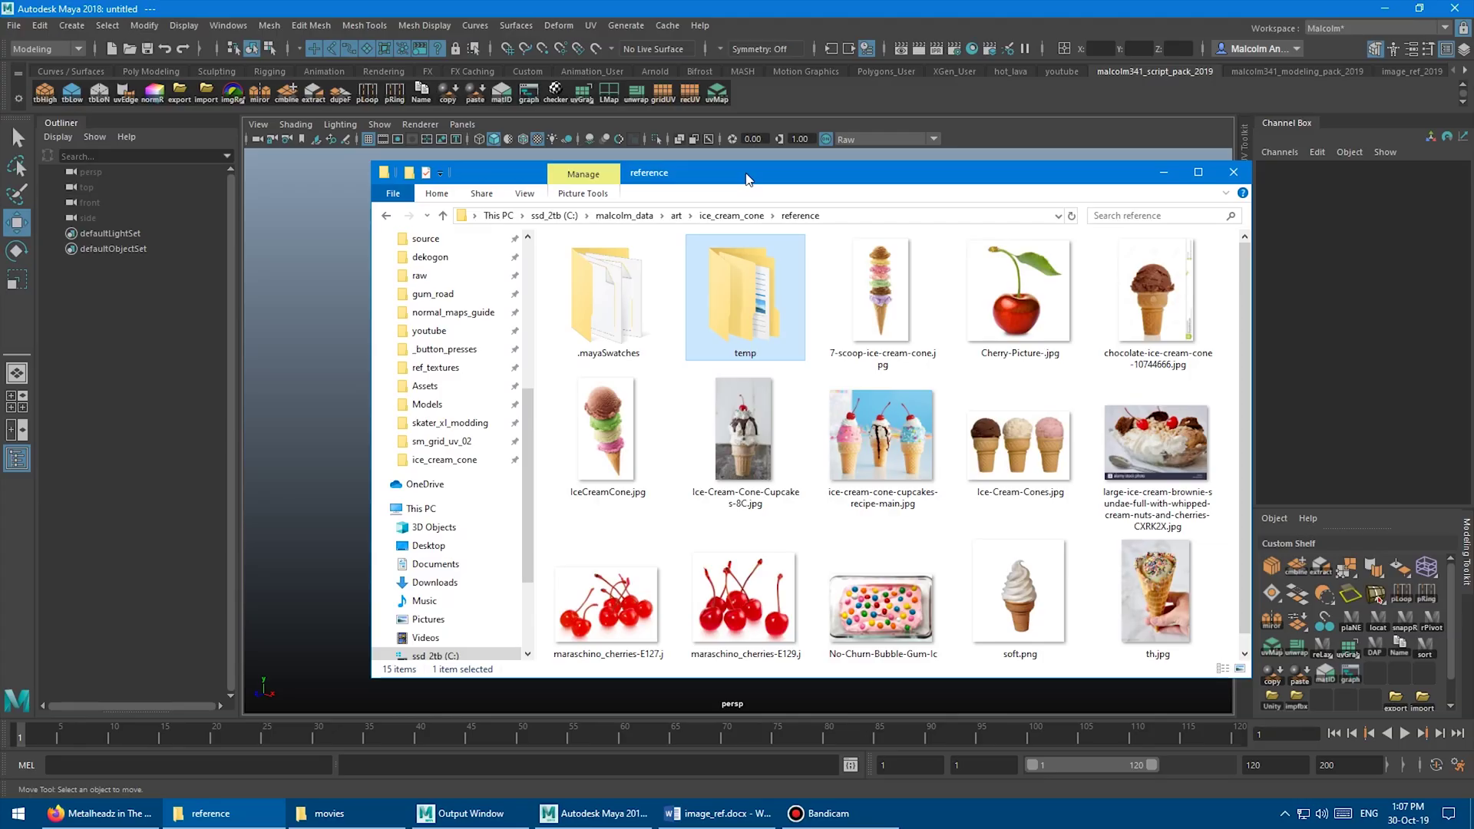
{"action": "left_click_drag", "start_coordinate": [743, 178], "coordinate": [856, 181]}
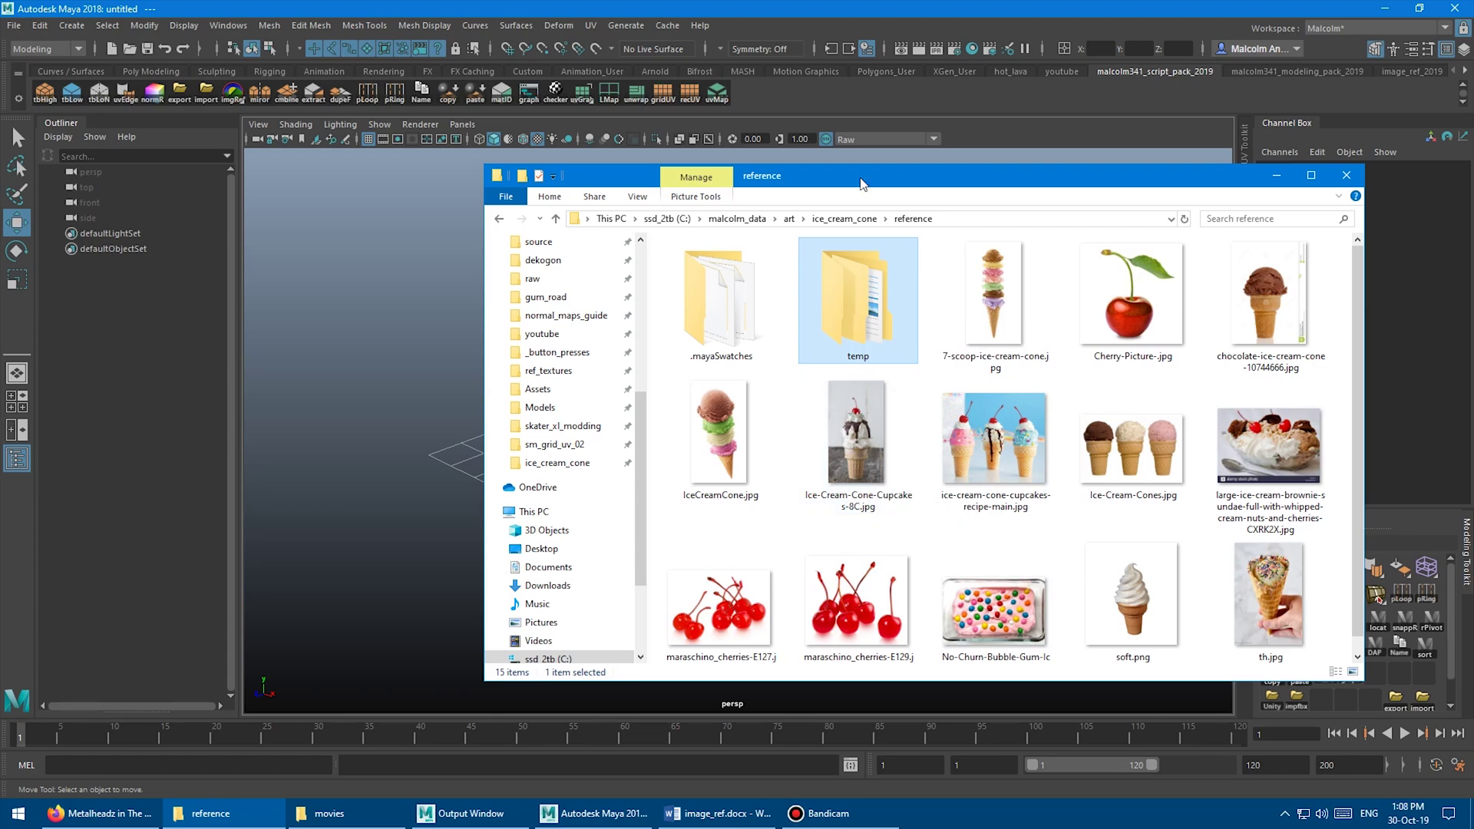
{"action": "left_click_drag", "start_coordinate": [832, 184], "coordinate": [1021, 180]}
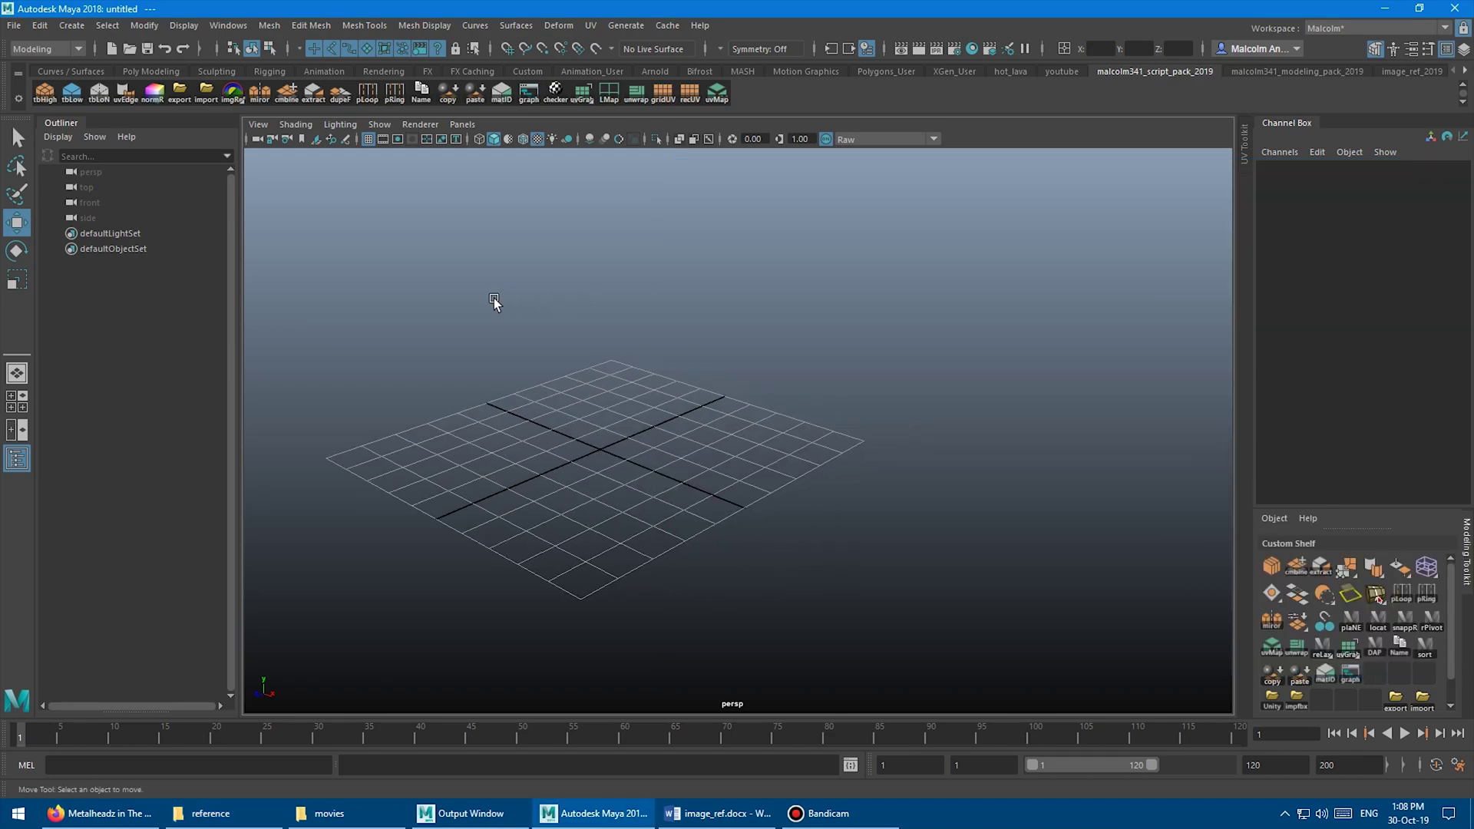
{"action": "left_click", "coordinate": [522, 301]}
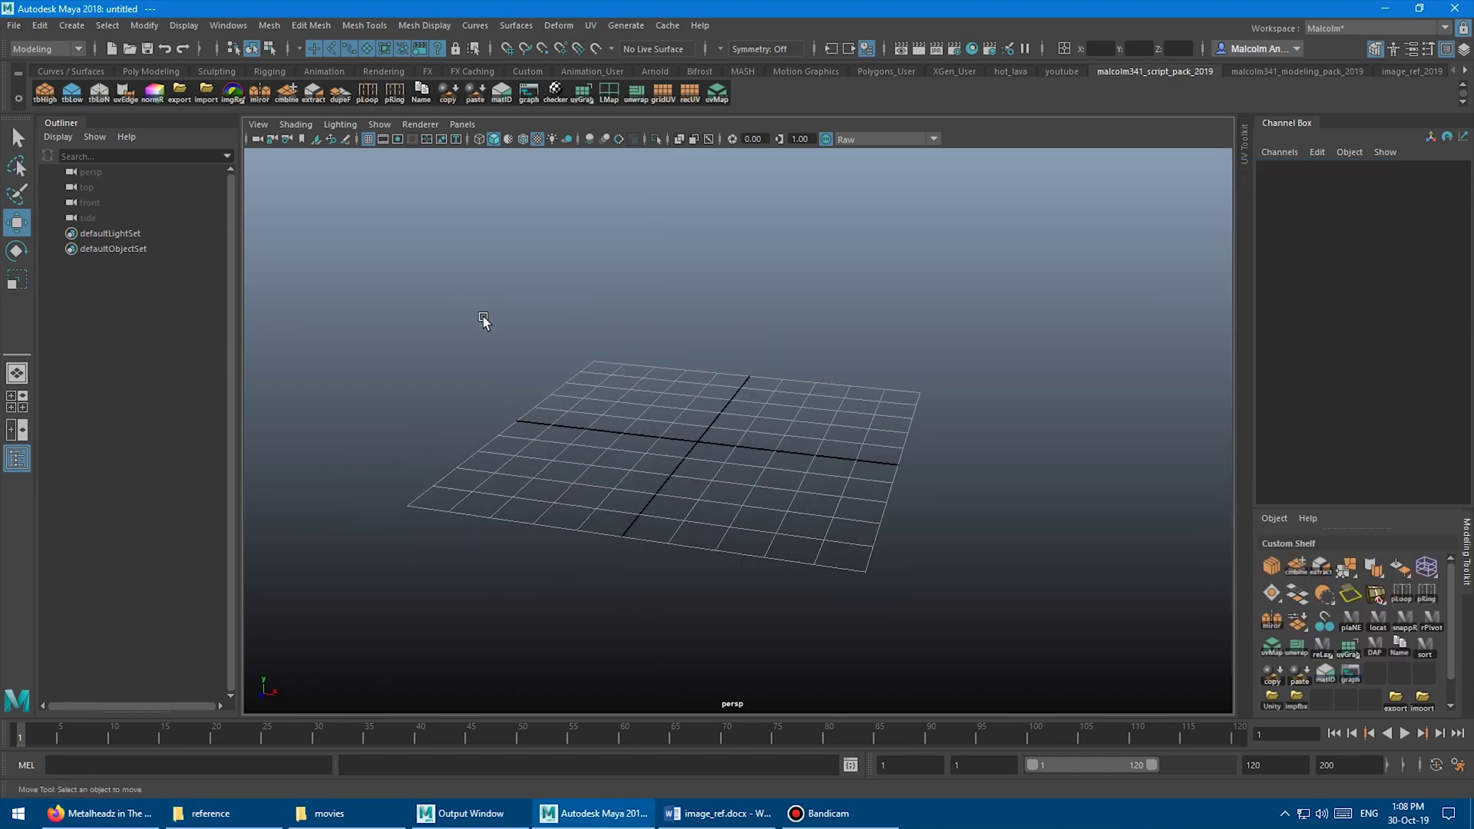
{"action": "left_click_drag", "start_coordinate": [484, 319], "coordinate": [618, 295], "text": "alt"}
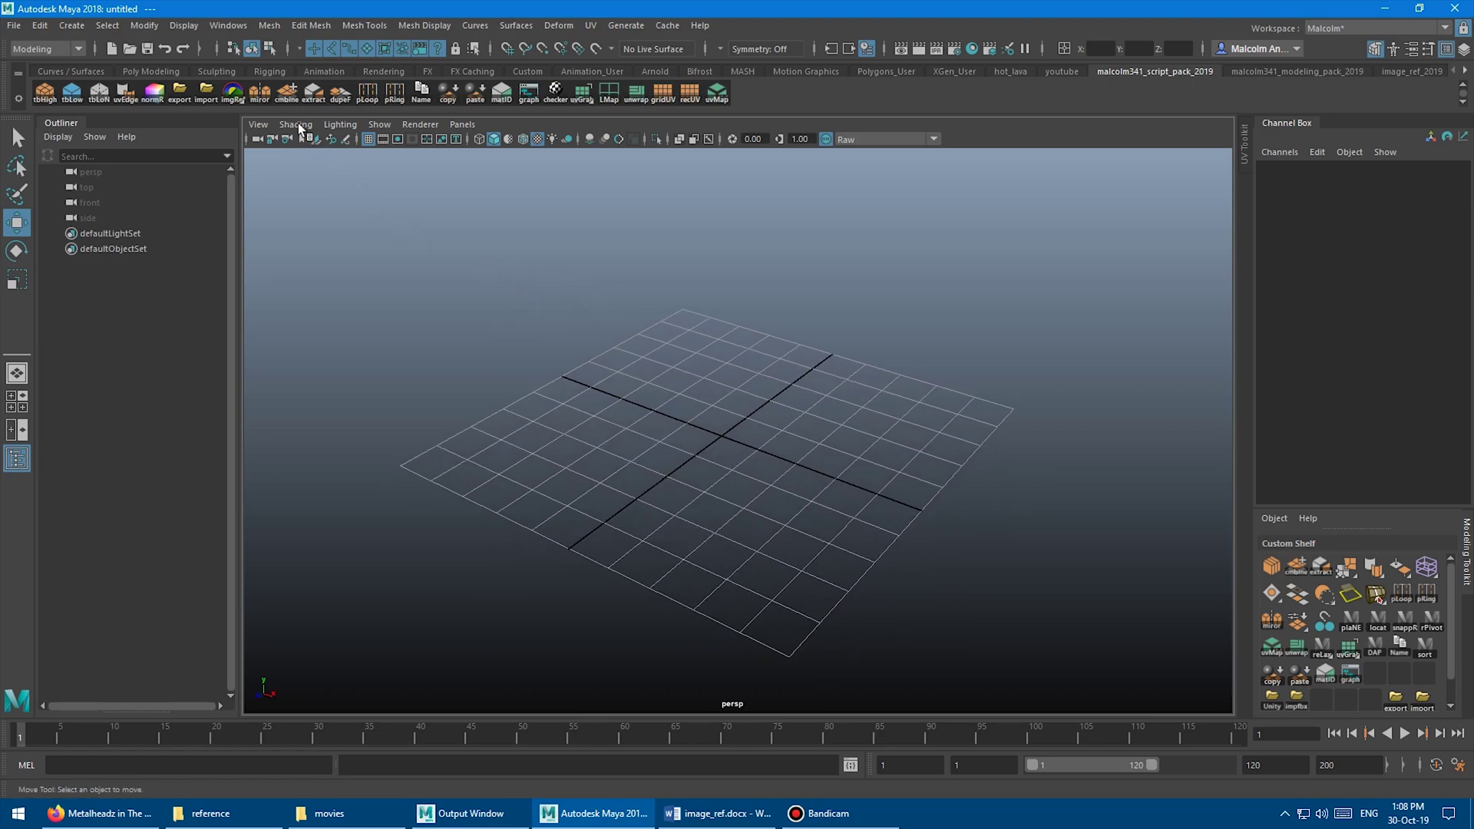
Open the Hypershade window and place it beside the perspective view
{"action": "left_click", "coordinate": [228, 25]}
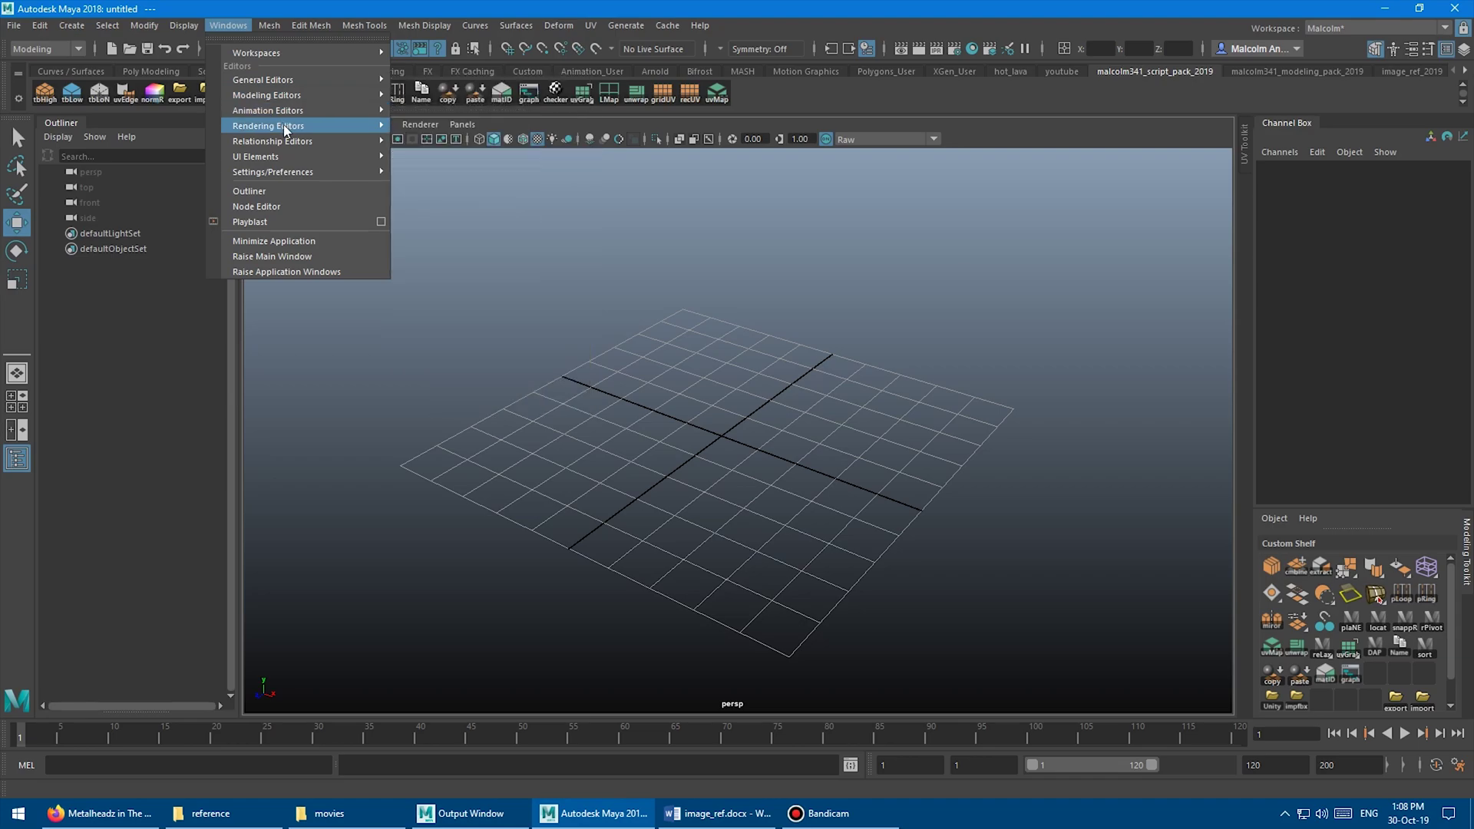
{"action": "mouse_move", "coordinate": [290, 127]}
{"action": "left_click", "coordinate": [450, 170]}
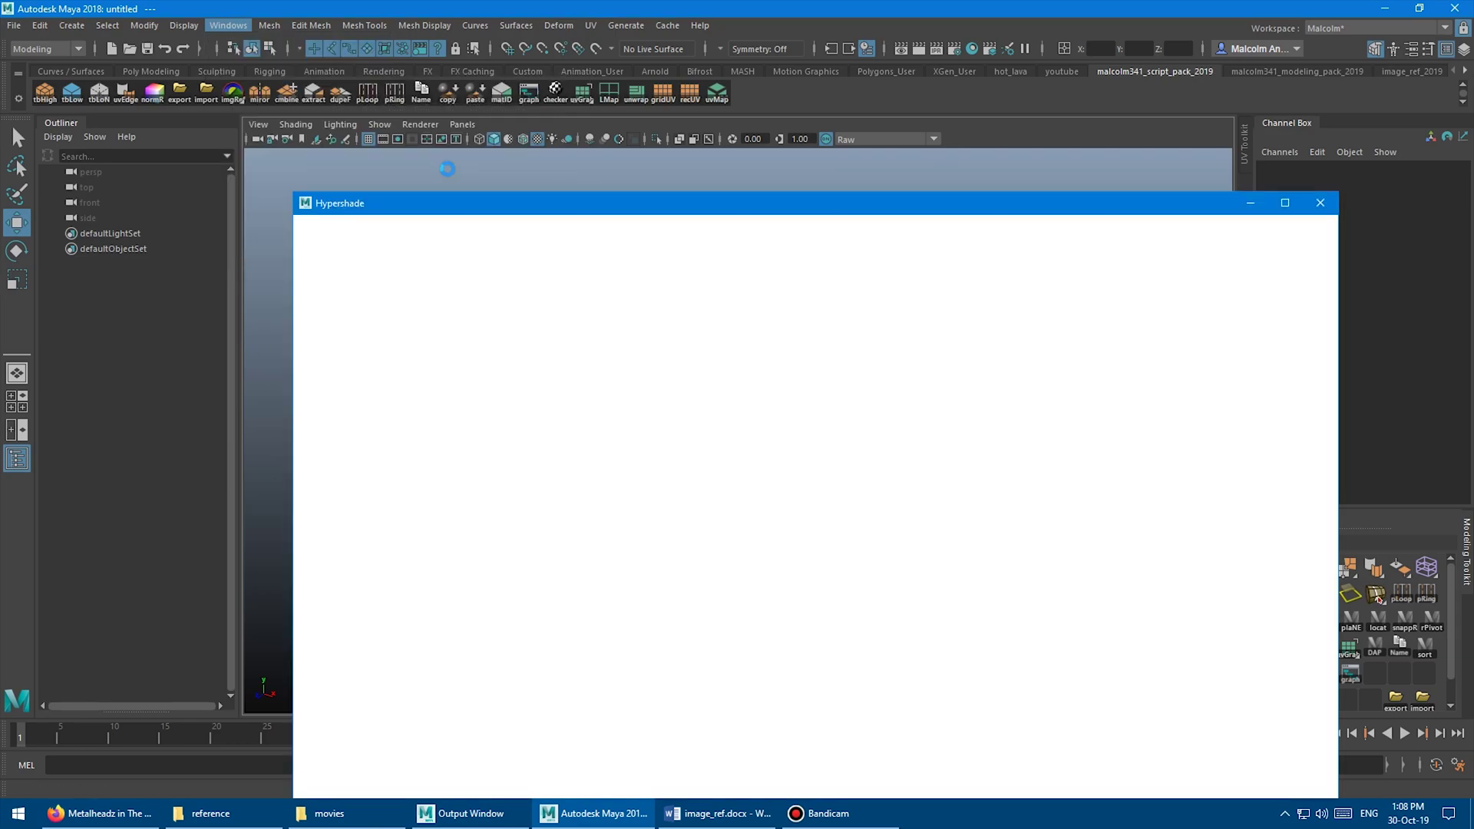
{"action": "left_click_drag", "start_coordinate": [445, 259], "coordinate": [748, 68]}
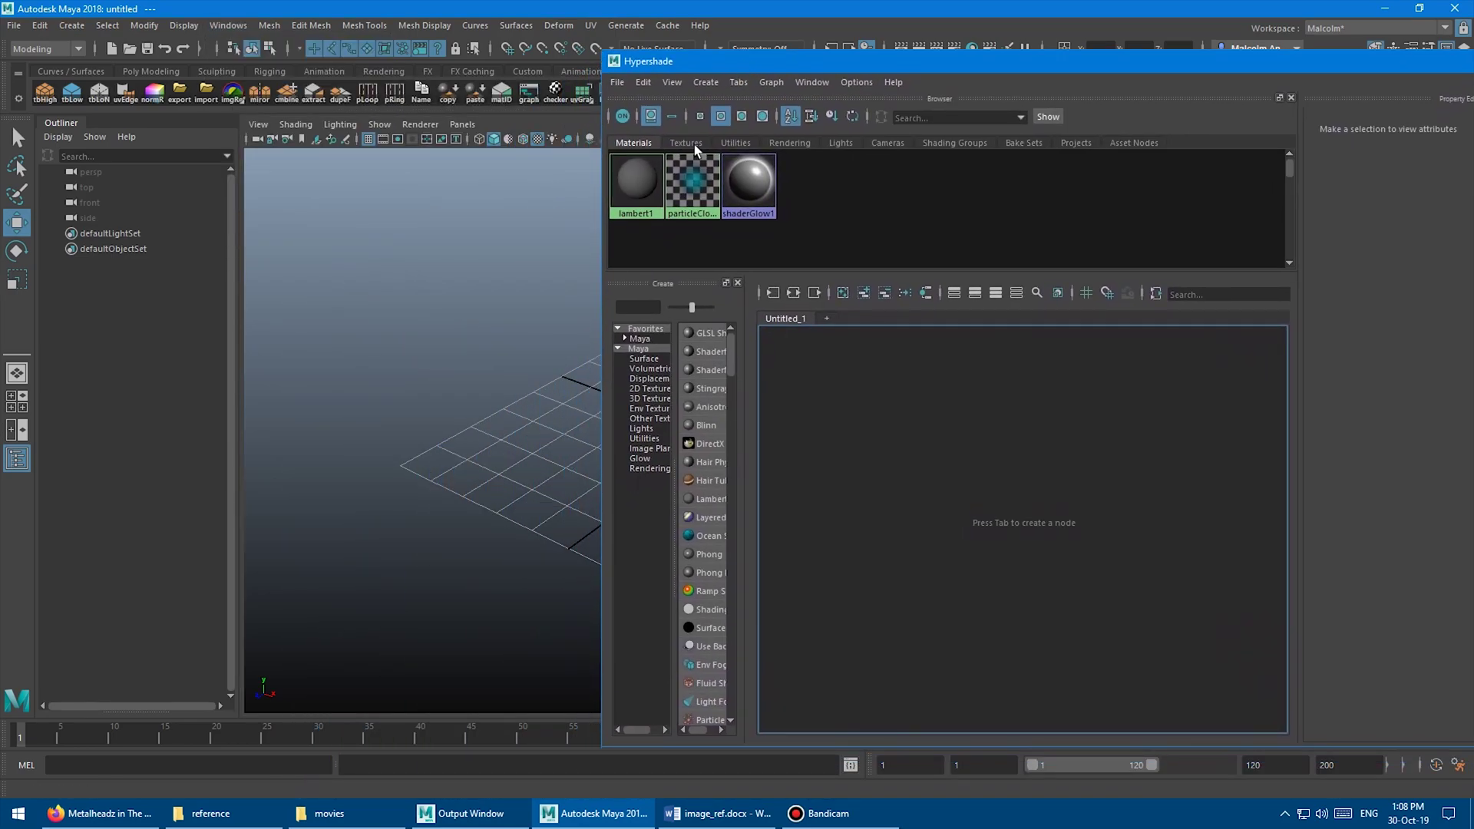
Import Ice-Cream-Cone-Cupcakes-8C.jpg from the reference folder into the Hypershade graph and frame its nodes
{"action": "left_click", "coordinate": [243, 819]}
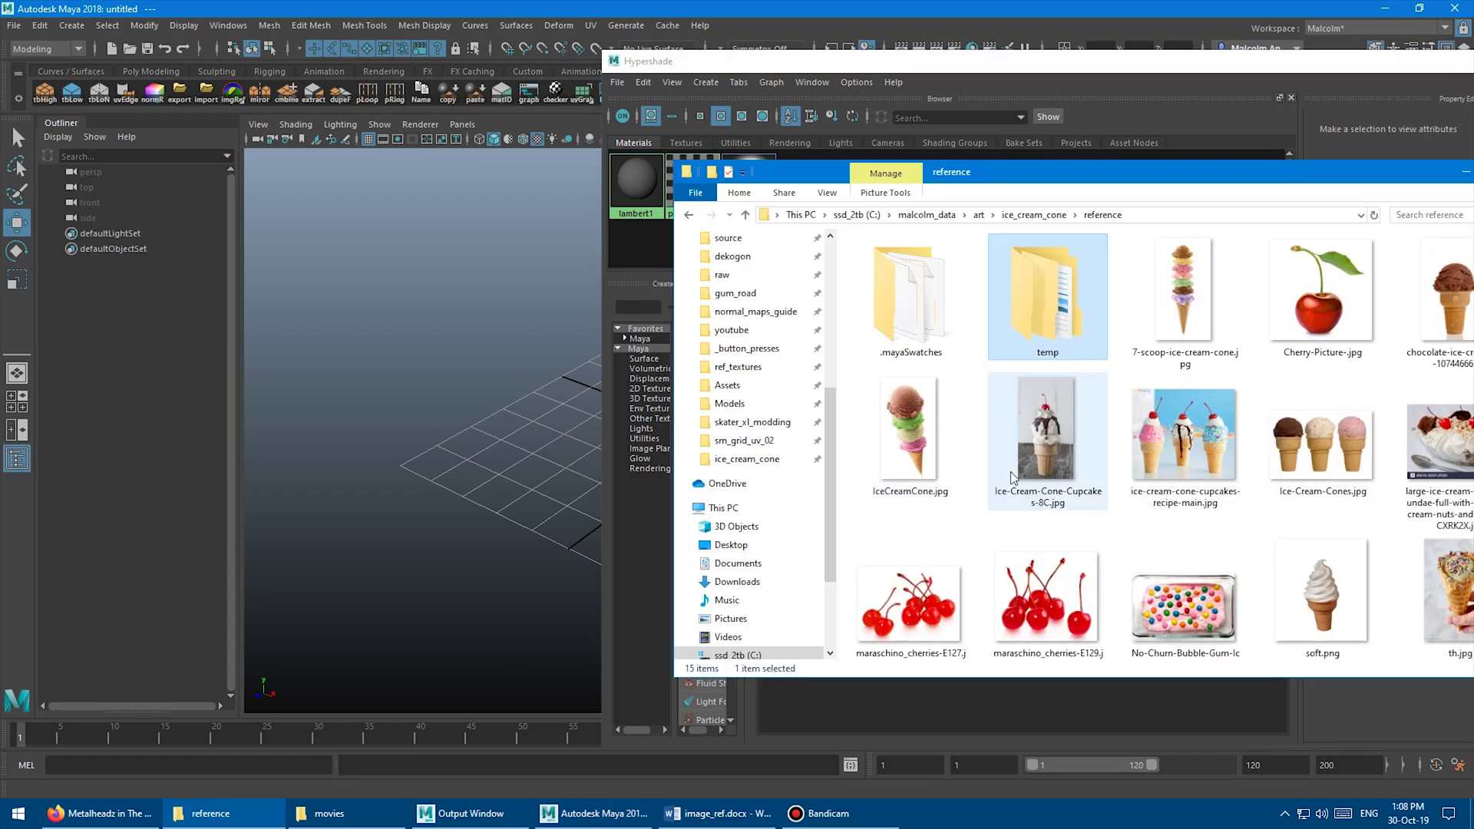
{"action": "left_click", "coordinate": [1043, 464]}
{"action": "left_click_drag", "start_coordinate": [1010, 175], "coordinate": [1259, 159]}
{"action": "left_click_drag", "start_coordinate": [1296, 407], "coordinate": [858, 482]}
{"action": "left_click", "coordinate": [913, 69]}
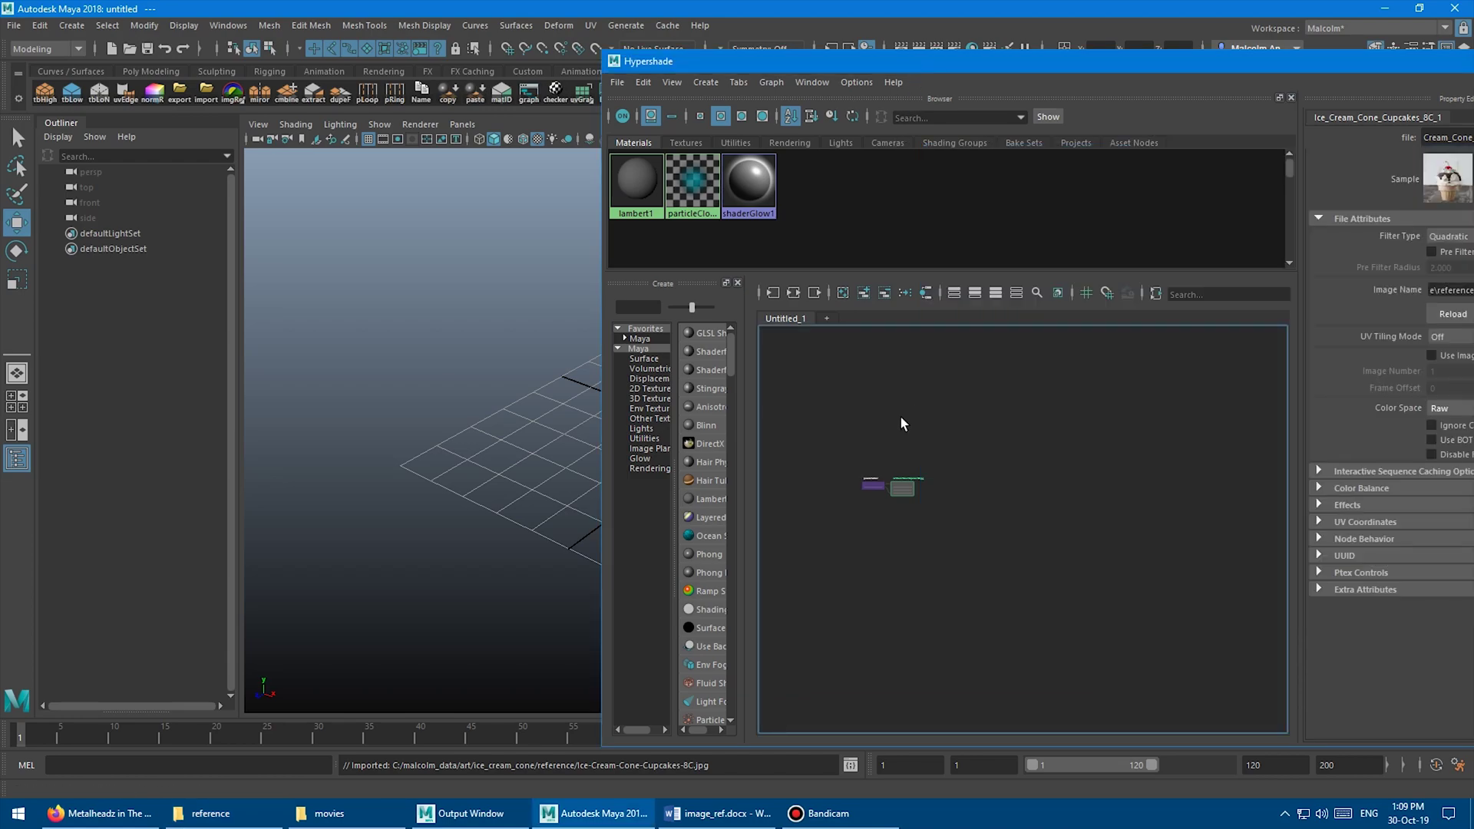
{"action": "left_click_drag", "start_coordinate": [933, 455], "coordinate": [864, 541]}
{"action": "key", "text": "f"}
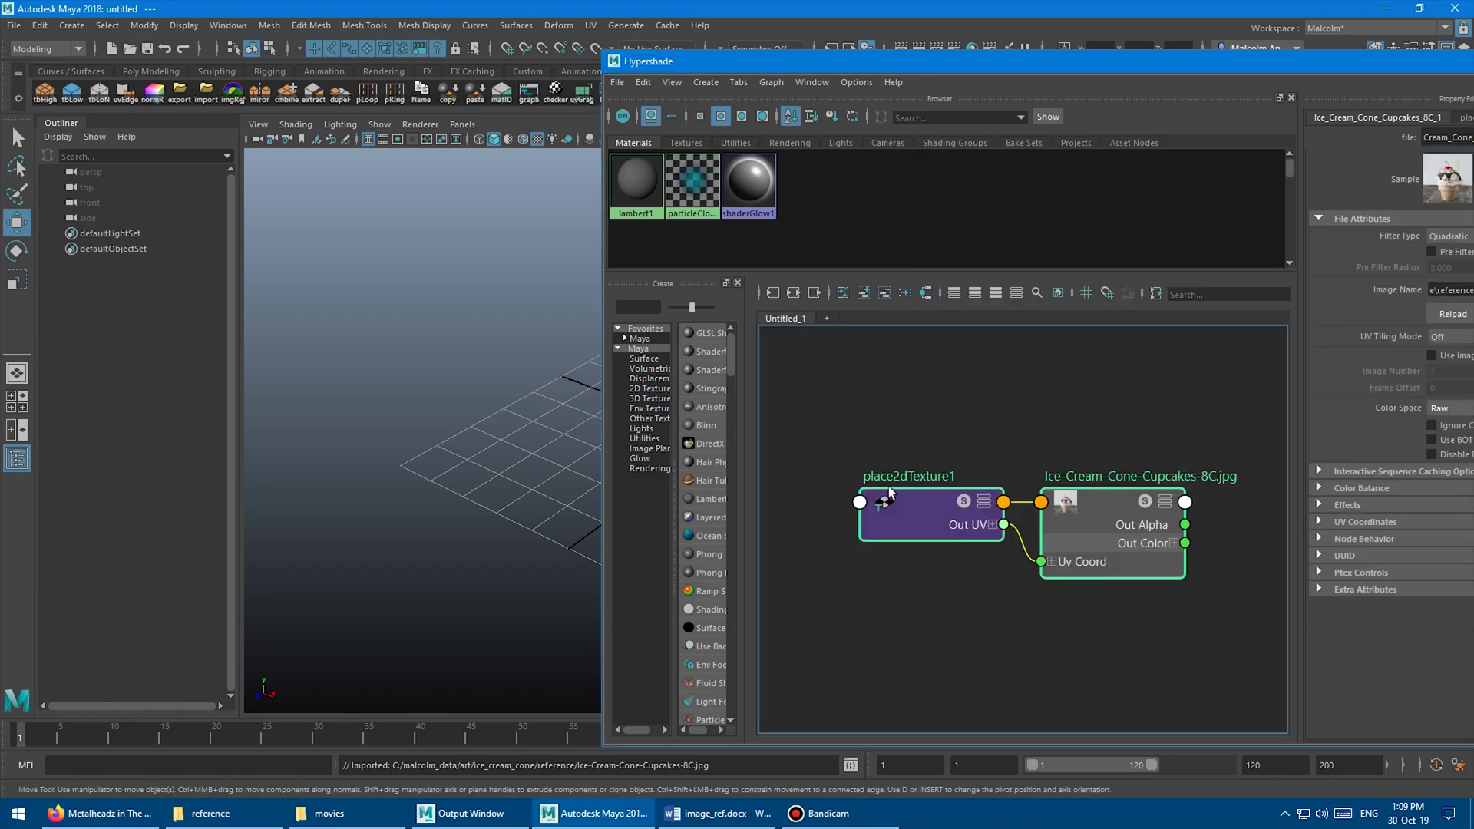
{"action": "middle_click_drag", "start_coordinate": [917, 492], "coordinate": [908, 436], "text": "alt"}
Create a polygon plane at the origin and scale it uniformly to about 67.9
{"action": "middle_click_drag", "start_coordinate": [464, 391], "coordinate": [378, 387], "text": "alt"}
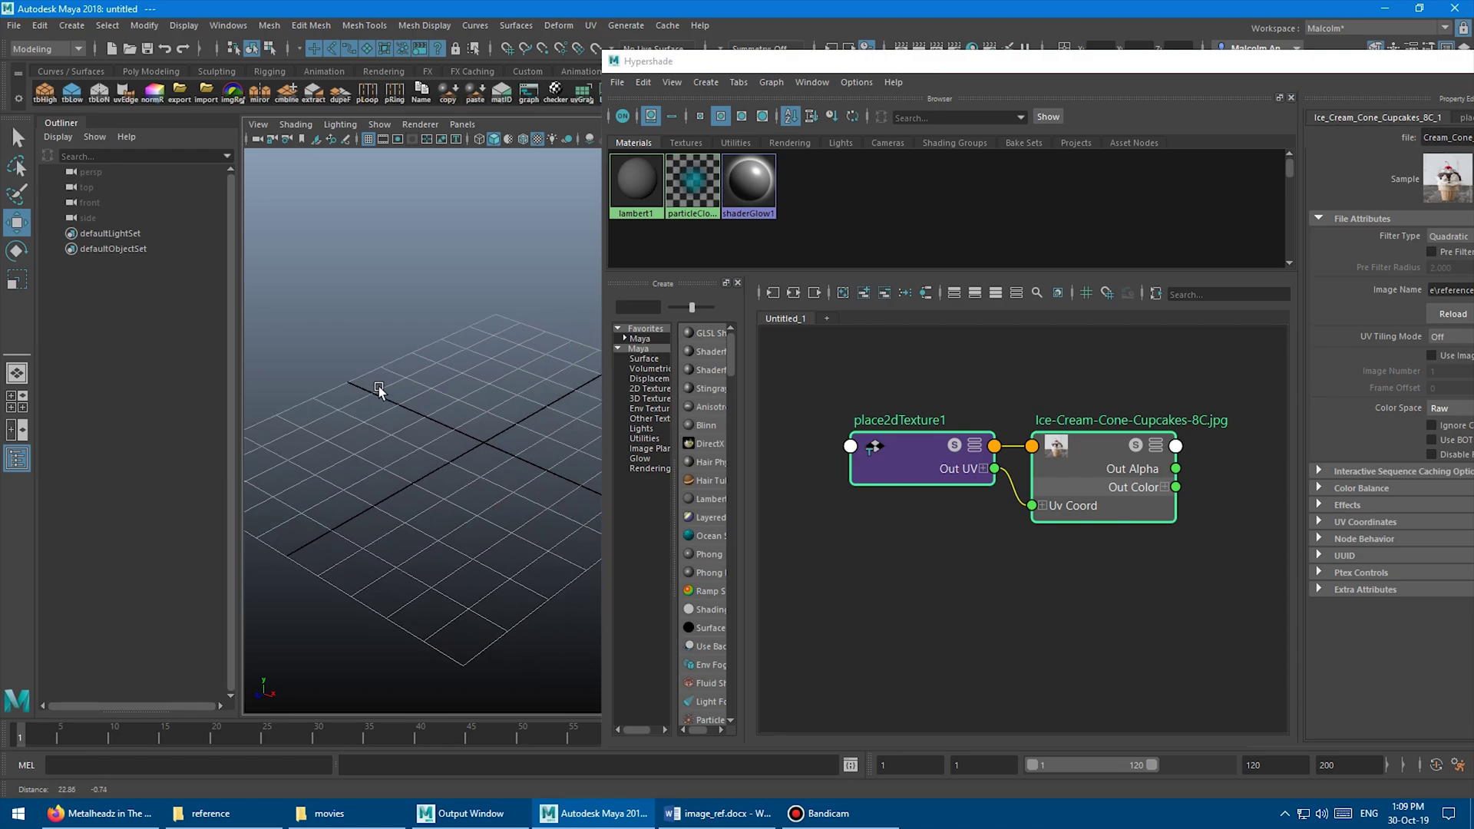
{"action": "right_click", "coordinate": [484, 360], "text": "shift"}
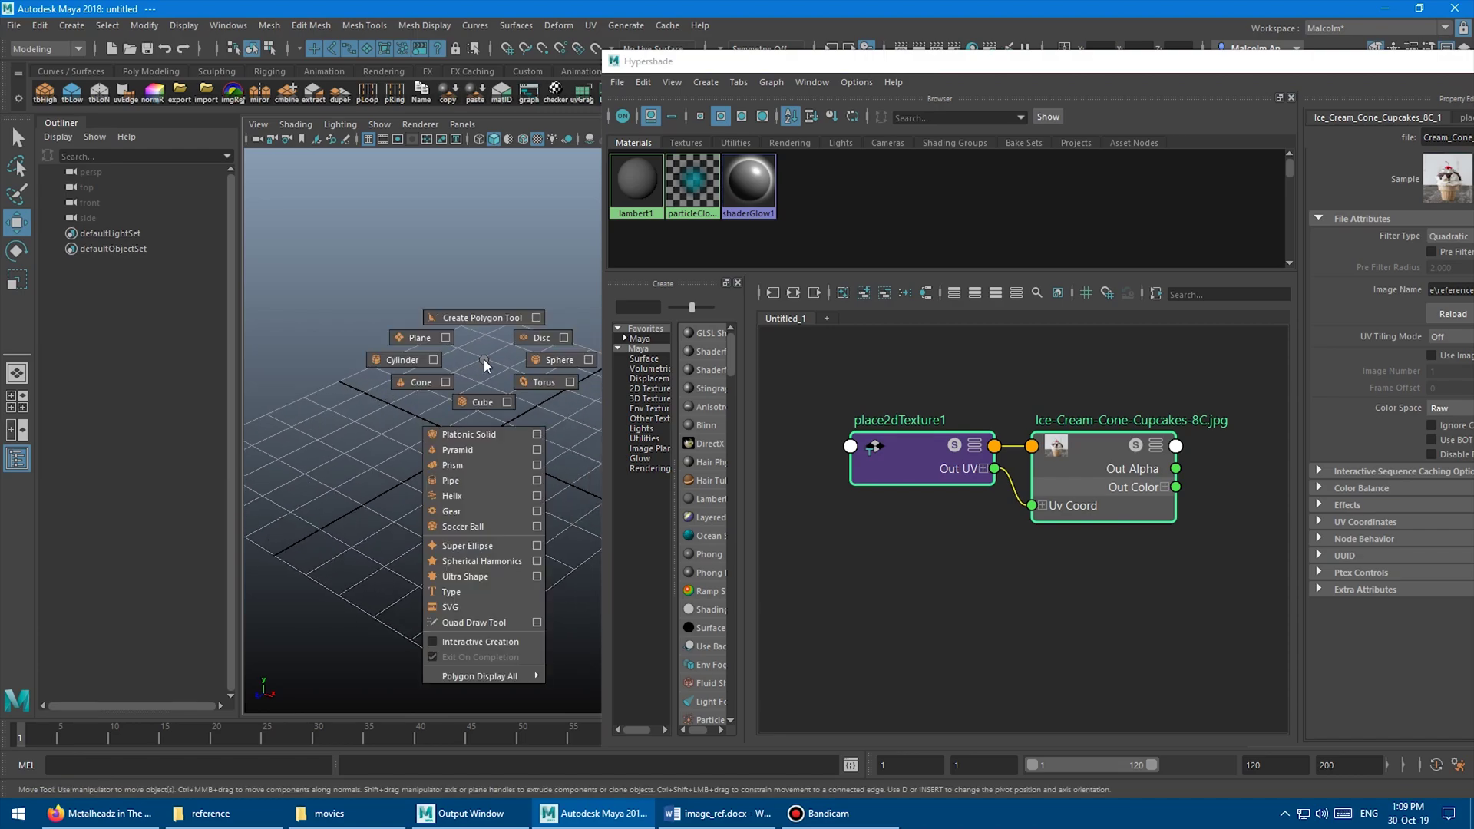
{"action": "left_click", "coordinate": [421, 340]}
{"action": "key", "text": "r"}
{"action": "middle_click_drag", "start_coordinate": [368, 371], "coordinate": [511, 354]}
{"action": "left_click_drag", "start_coordinate": [511, 355], "coordinate": [495, 321], "text": "alt"}
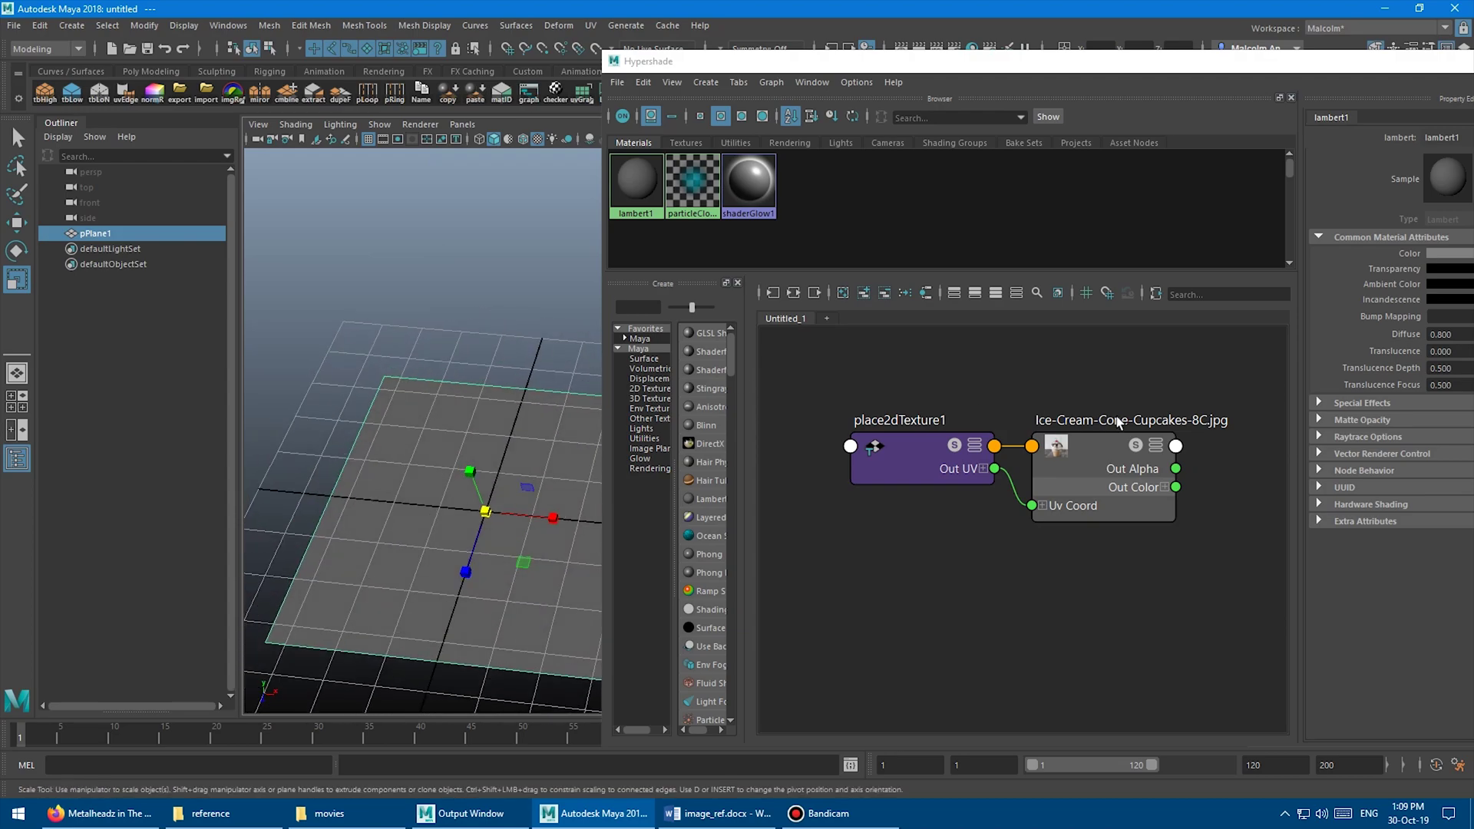
Assign the ice cream texture's material to the selected plane and move the Hypershade aside
{"action": "middle_click_drag", "start_coordinate": [1084, 442], "coordinate": [1066, 438], "text": "alt"}
{"action": "right_click", "coordinate": [1067, 438]}
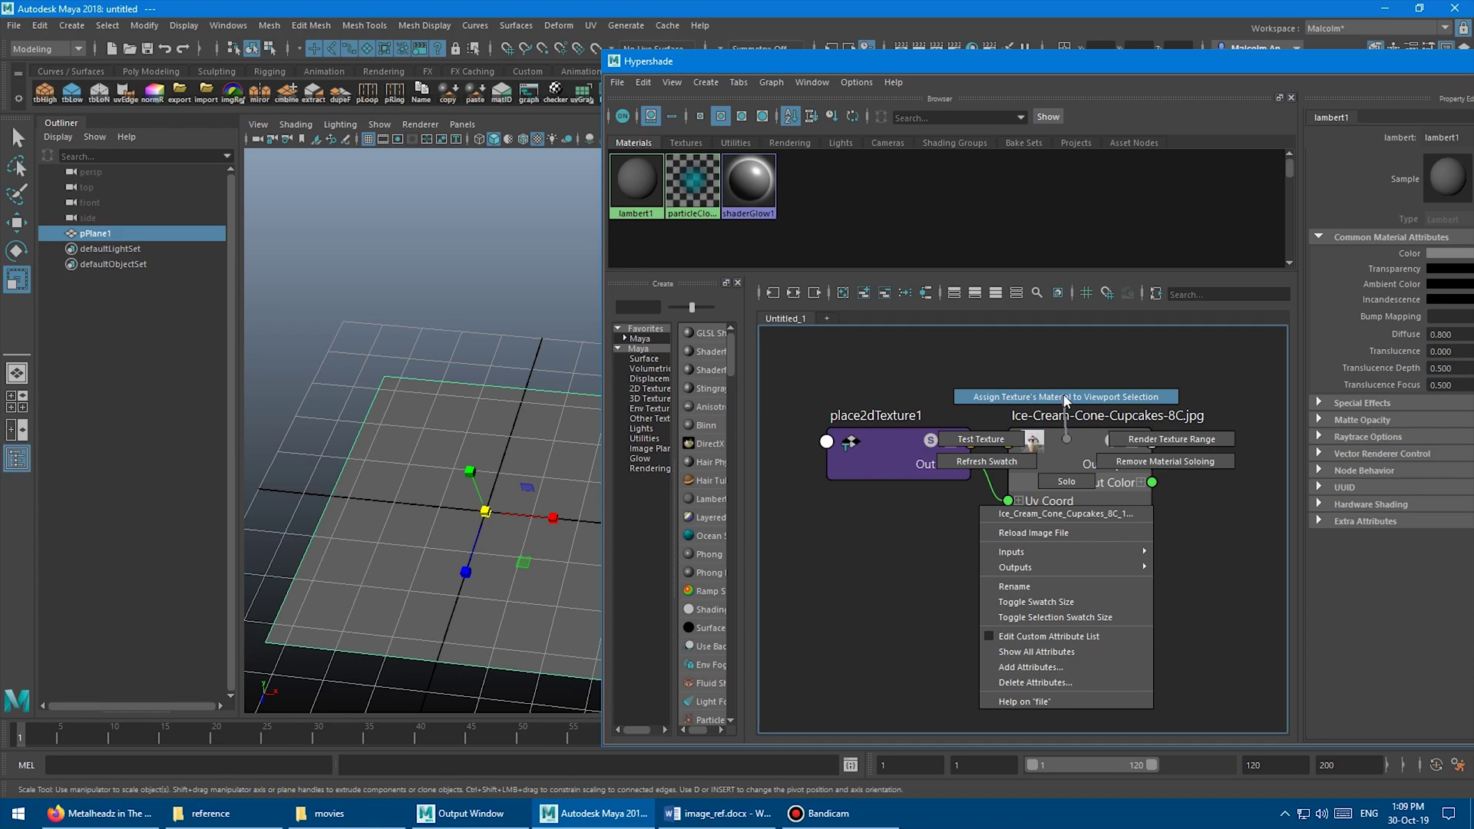
{"action": "right_click_drag", "start_coordinate": [1065, 397], "coordinate": [1062, 393]}
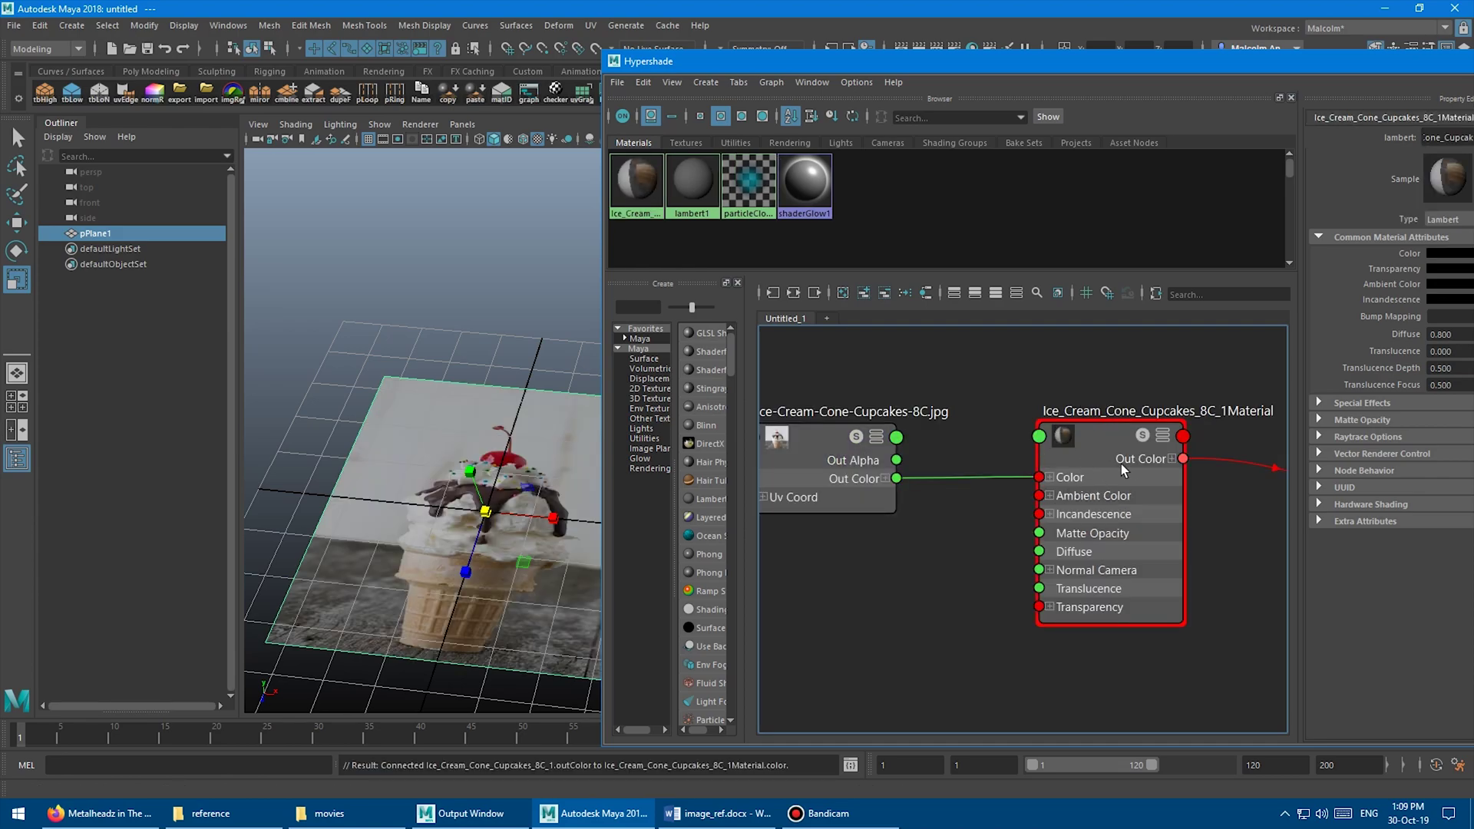
{"action": "right_click_drag", "start_coordinate": [1121, 464], "coordinate": [1003, 413], "text": "alt"}
{"action": "middle_click_drag", "start_coordinate": [1006, 412], "coordinate": [1052, 417], "text": "alt"}
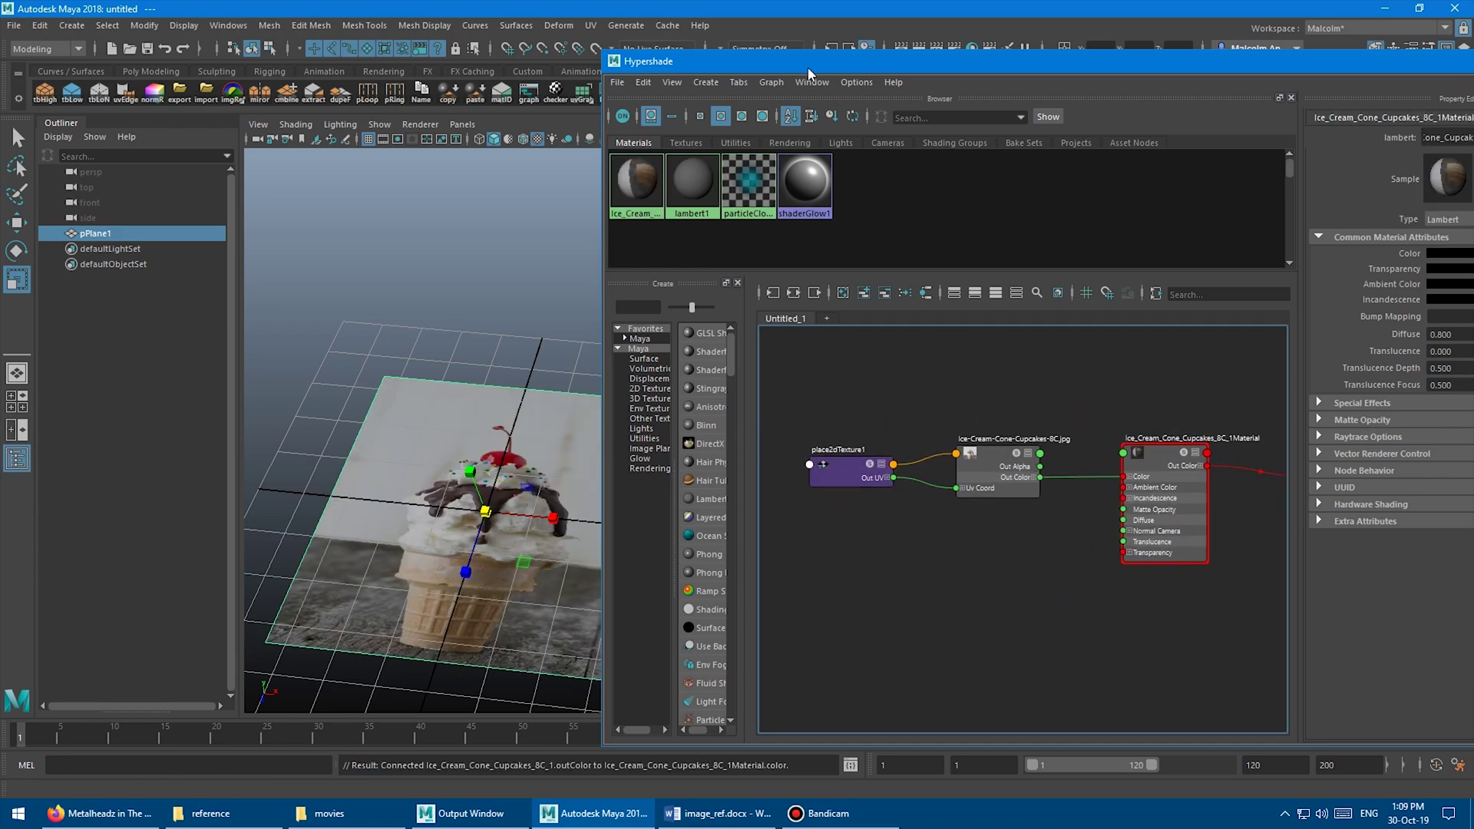
{"action": "left_click_drag", "start_coordinate": [808, 71], "coordinate": [1336, 295]}
Try to match the image's proportions by eye, undoing a Z scale and narrowing the plane's Scale X to about 49.3
{"action": "left_click_drag", "start_coordinate": [674, 320], "coordinate": [676, 278], "text": "alt"}
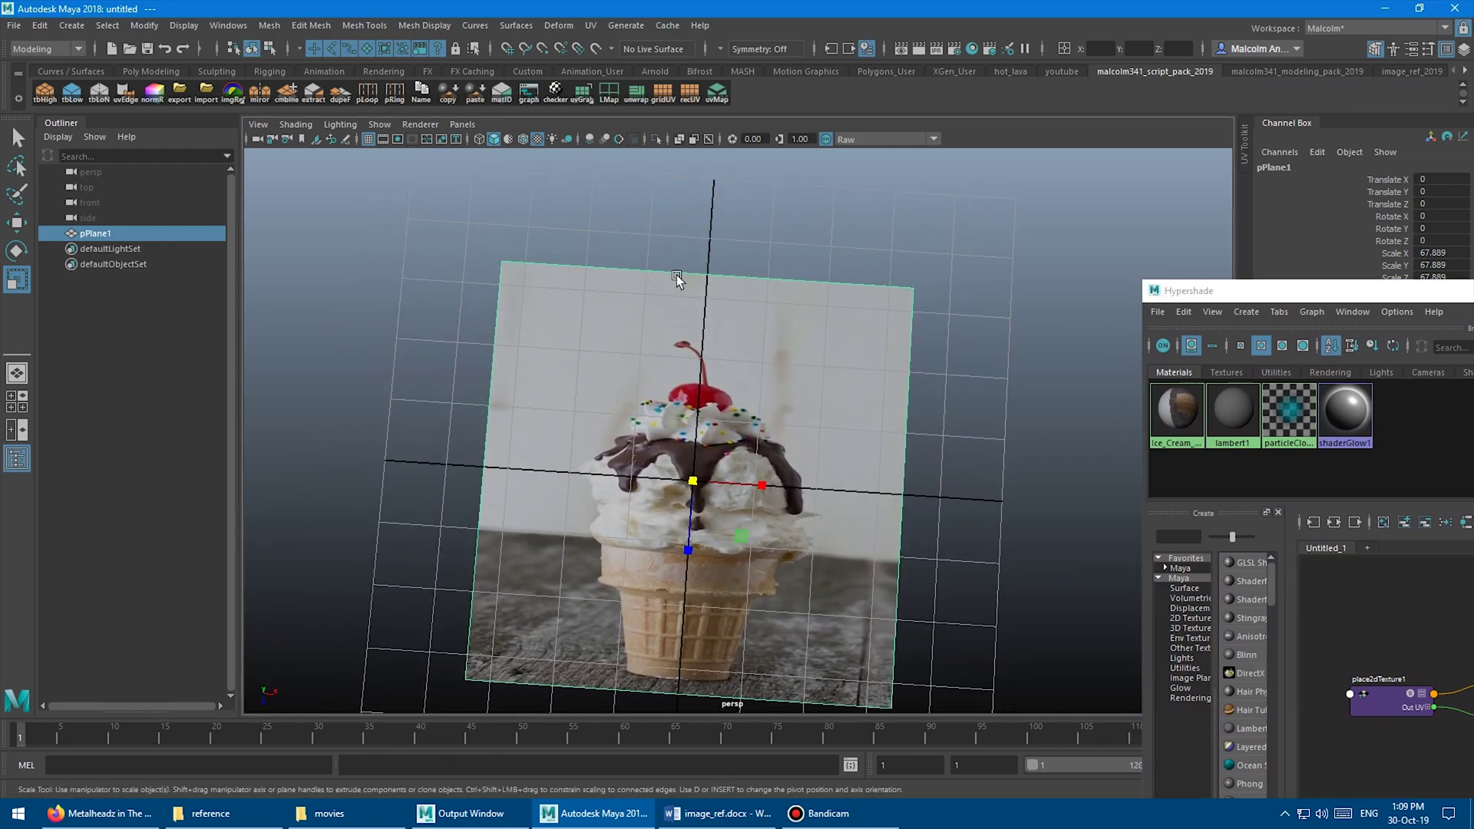
{"action": "middle_click_drag", "start_coordinate": [694, 300], "coordinate": [711, 257], "text": "alt"}
{"action": "right_click_drag", "start_coordinate": [711, 256], "coordinate": [811, 273], "text": "alt"}
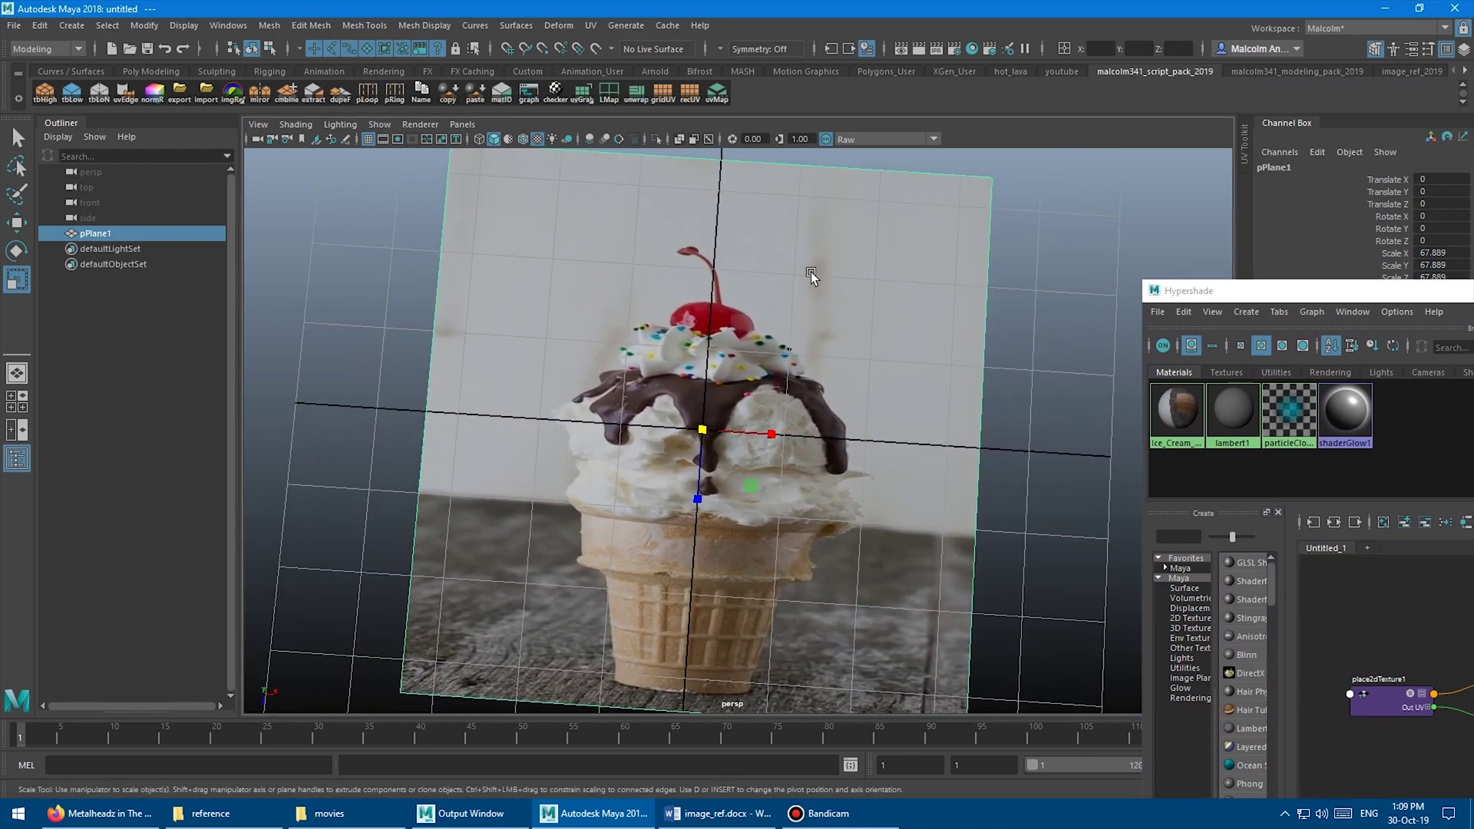
{"action": "left_click_drag", "start_coordinate": [811, 275], "coordinate": [843, 277], "text": "alt"}
{"action": "left_click_drag", "start_coordinate": [697, 495], "coordinate": [697, 470]}
{"action": "key", "text": "ctrl+z"}
{"action": "left_click_drag", "start_coordinate": [855, 313], "coordinate": [857, 335], "text": "alt"}
{"action": "right_click_drag", "start_coordinate": [835, 336], "coordinate": [770, 333], "text": "alt"}
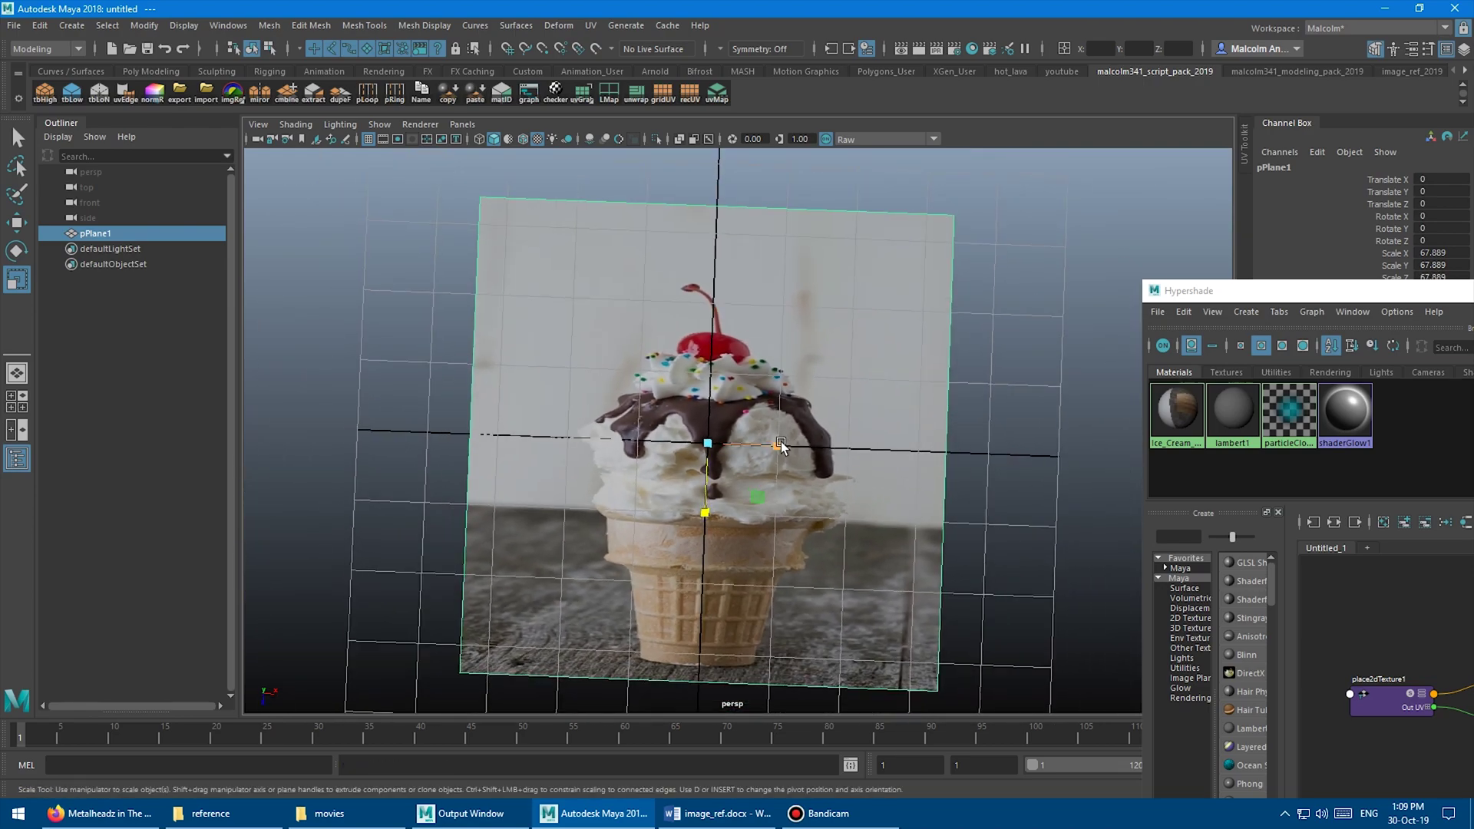
{"action": "left_click_drag", "start_coordinate": [780, 446], "coordinate": [784, 392]}
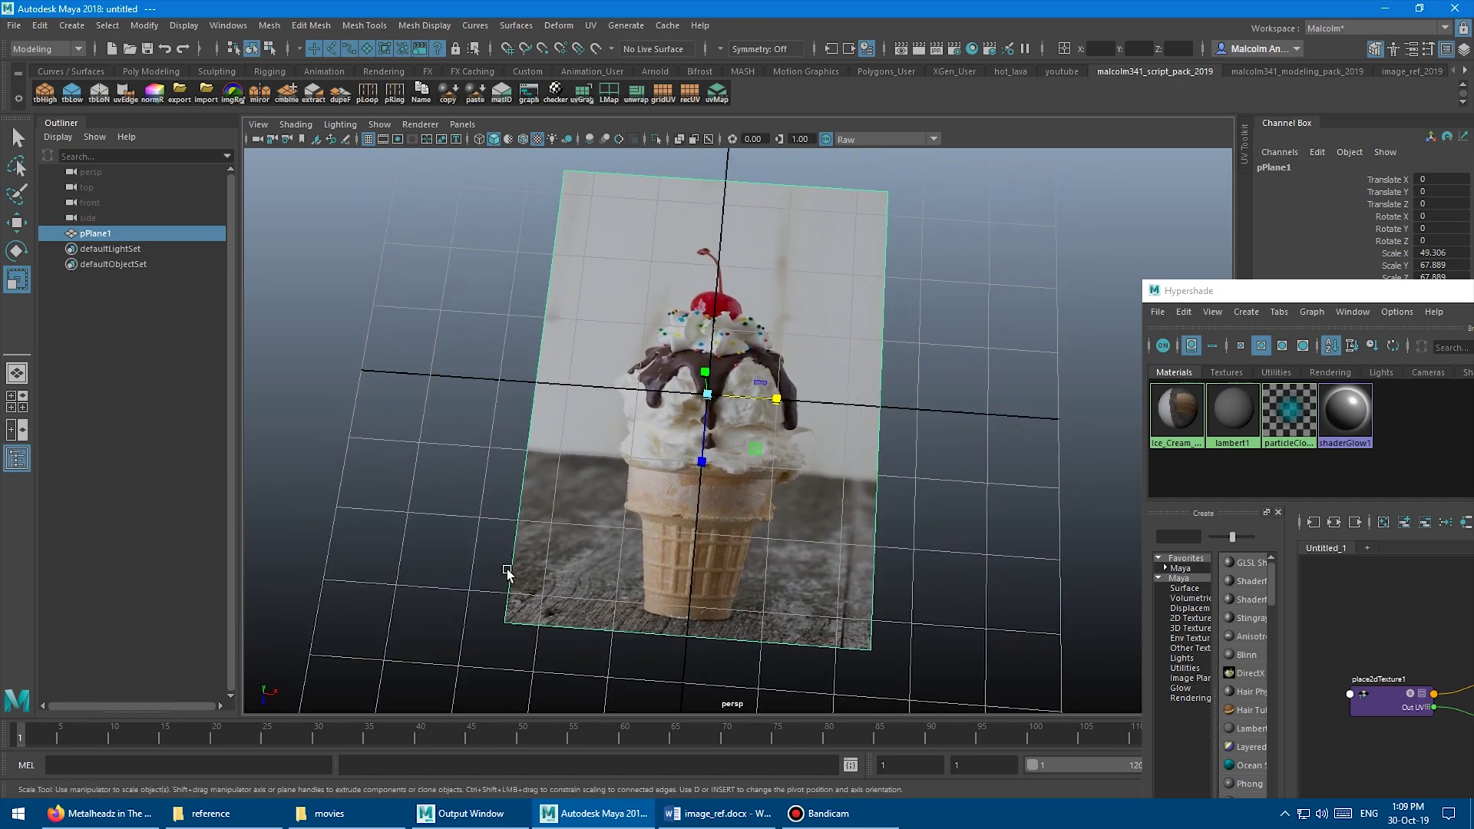
Check the pixel dimensions of Ice-Cream-Cone-Cupcakes-8C.jpg in the reference folder
{"action": "left_click", "coordinate": [204, 813]}
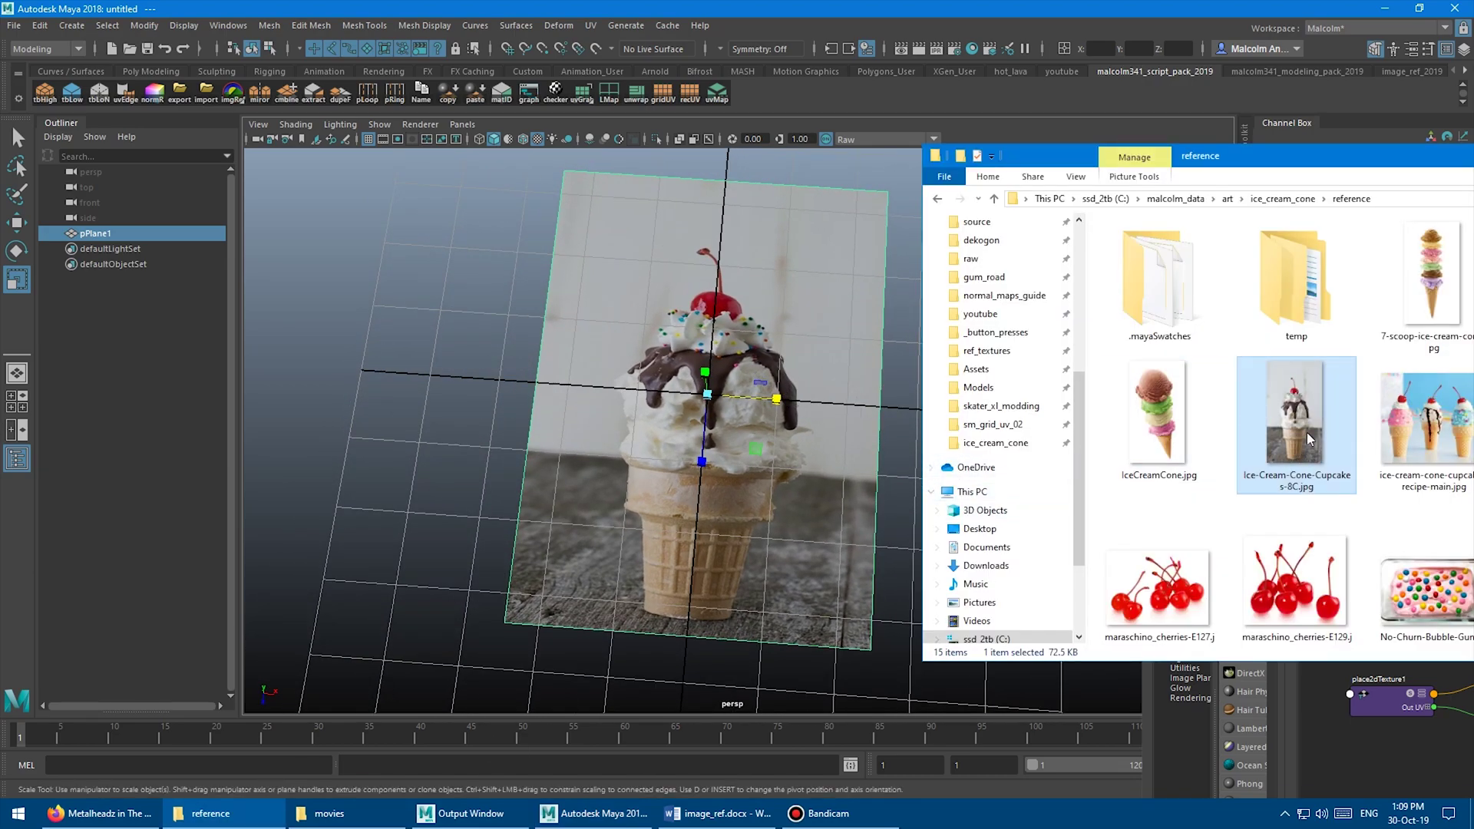
{"action": "left_click_drag", "start_coordinate": [1267, 165], "coordinate": [1097, 182]}
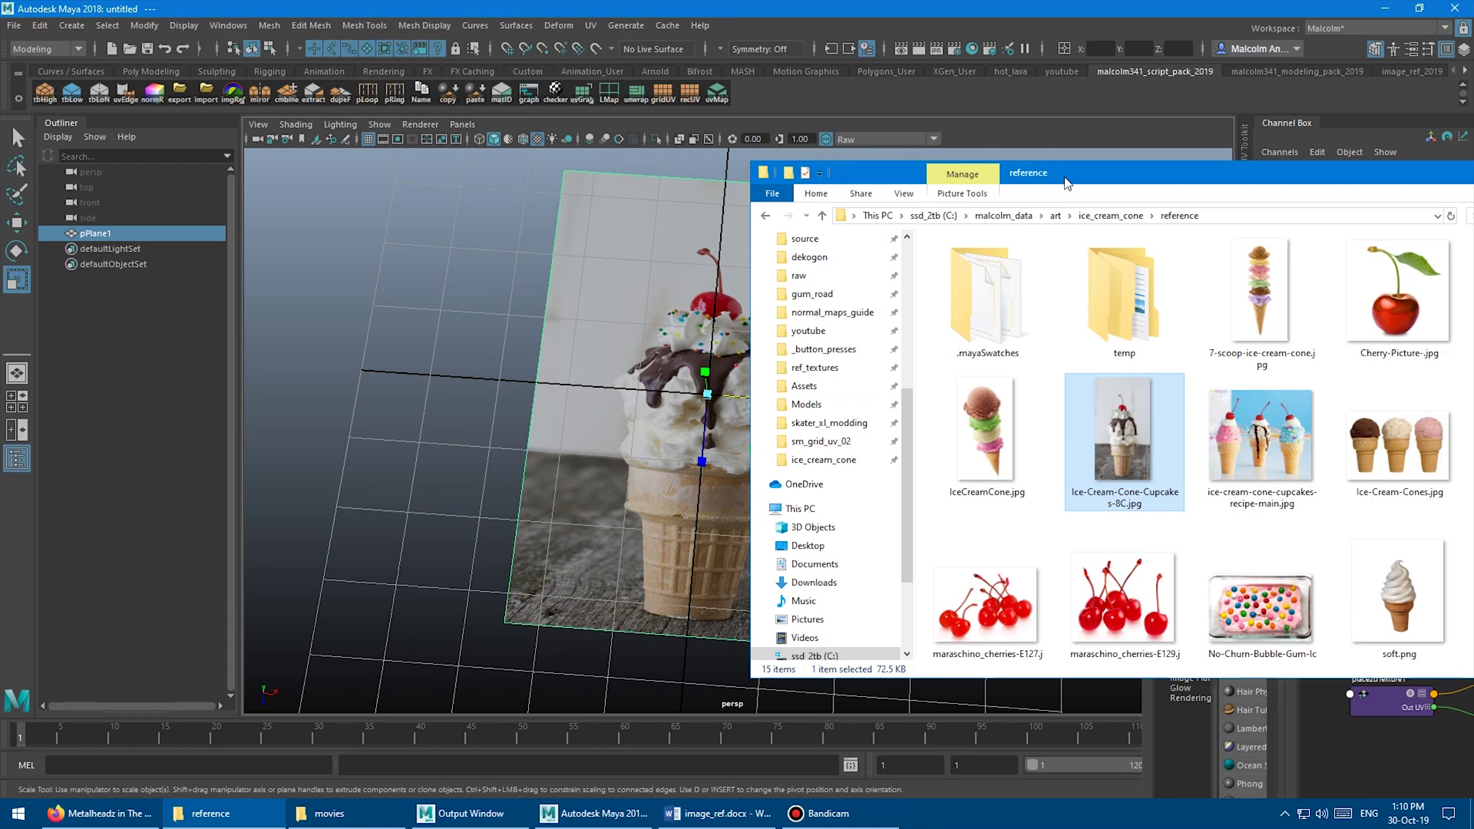
{"action": "left_click", "coordinate": [592, 316]}
Set the plane's Scale Z to 800 and frame it in the view
{"action": "key", "text": "f"}
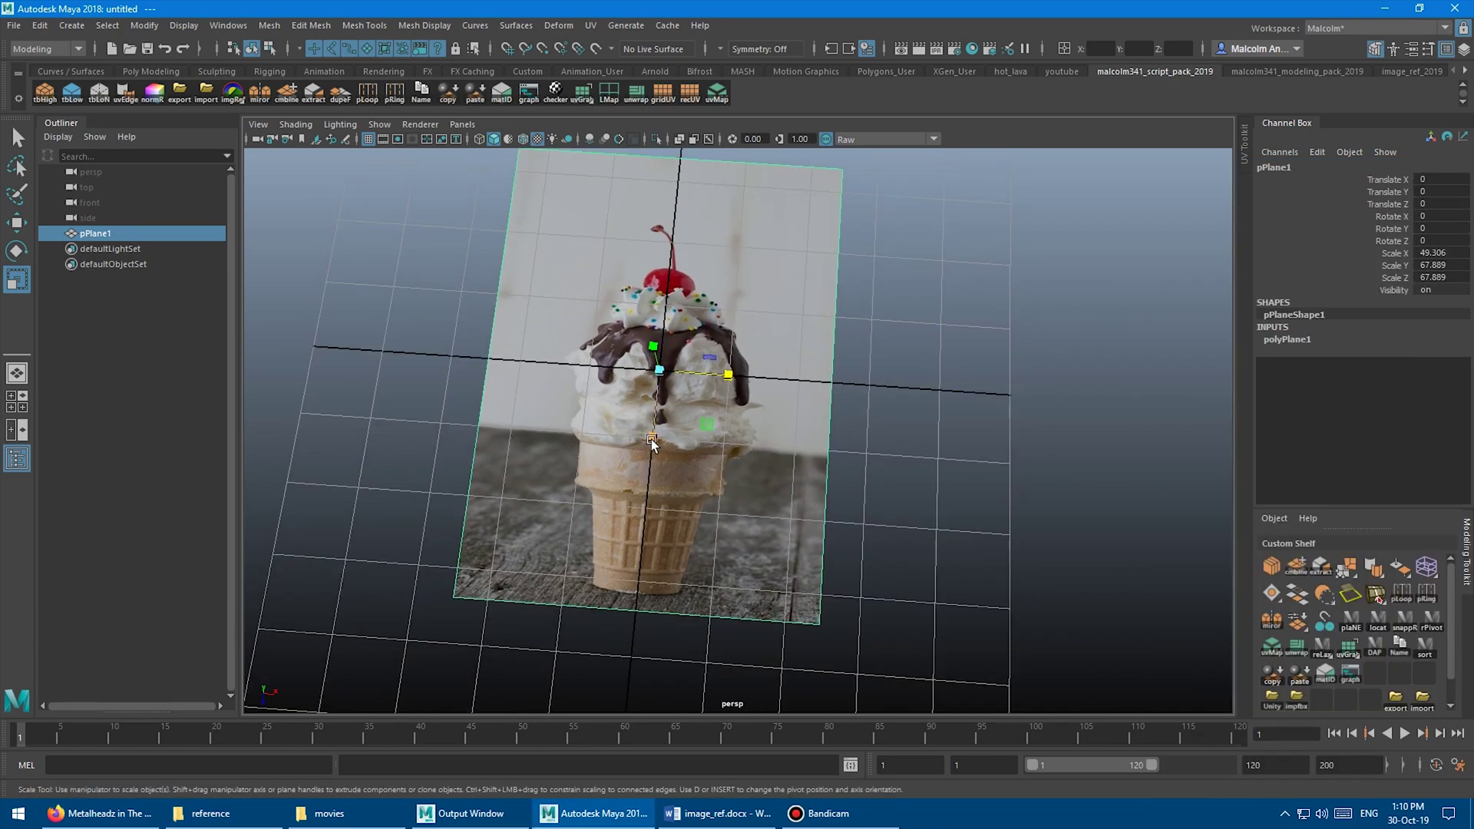
{"action": "mouse_move", "coordinate": [647, 443]}
{"action": "left_mouse_down"}
{"action": "mouse_move", "coordinate": [591, 430]}
{"action": "mouse_move", "coordinate": [658, 444]}
{"action": "left_mouse_up"}
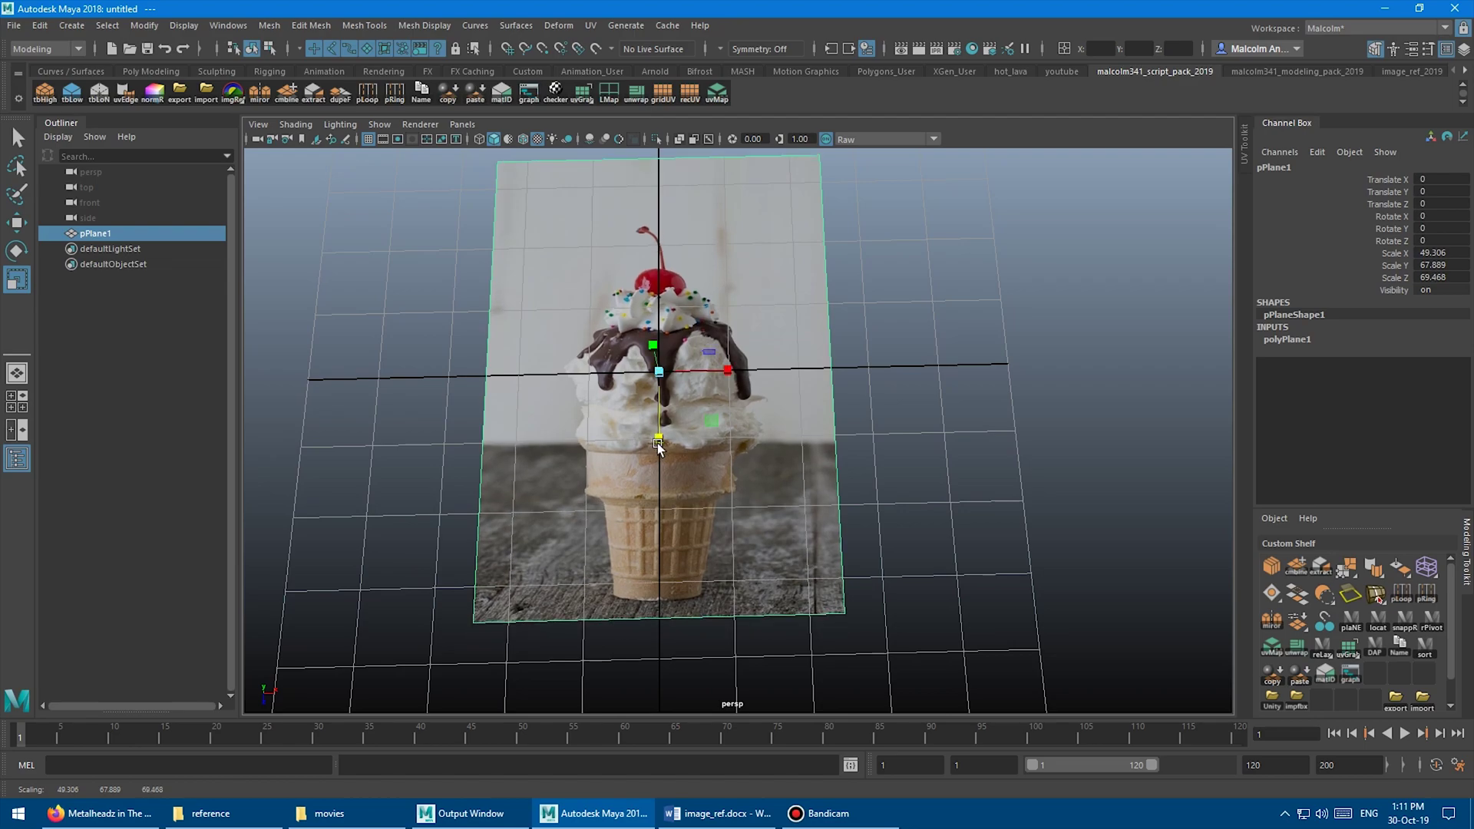
{"action": "left_click", "coordinate": [1446, 278]}
{"action": "key", "text": "Return"}
{"action": "key", "text": "f"}
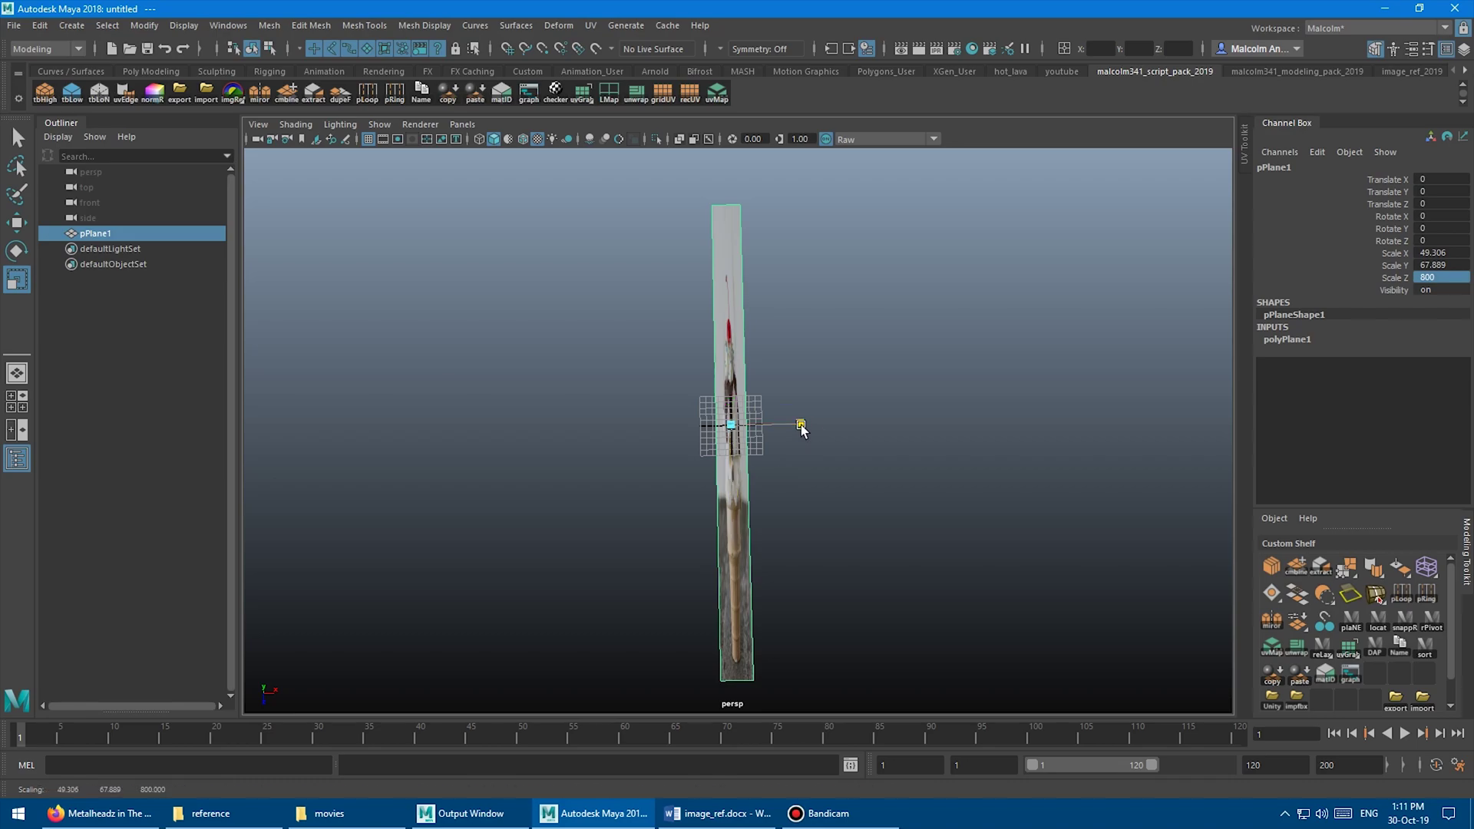
Undo a freehand X scale of the plane and set its Scale X to 438 to match the image's width
{"action": "left_click_drag", "start_coordinate": [800, 423], "coordinate": [871, 436]}
{"action": "key", "text": "ctrl+z"}
{"action": "double_click", "coordinate": [1448, 254]}
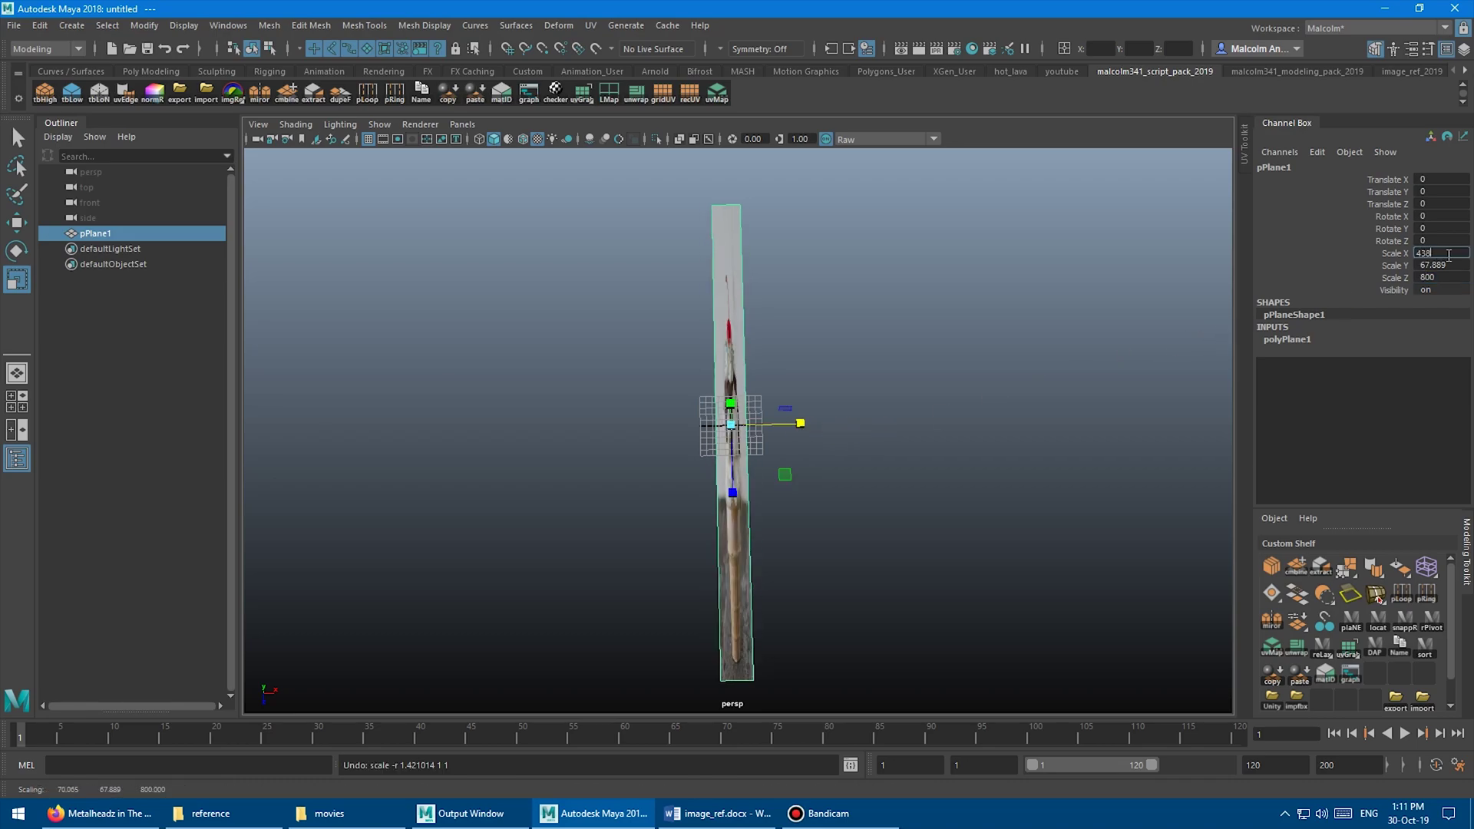
{"action": "type", "text": "438"}
{"action": "key", "text": "Return"}
Scale the plane down uniformly to about 81.25 in X and 148.4 in Z, and frame it in the view
{"action": "left_click_drag", "start_coordinate": [891, 411], "coordinate": [865, 430], "text": "alt"}
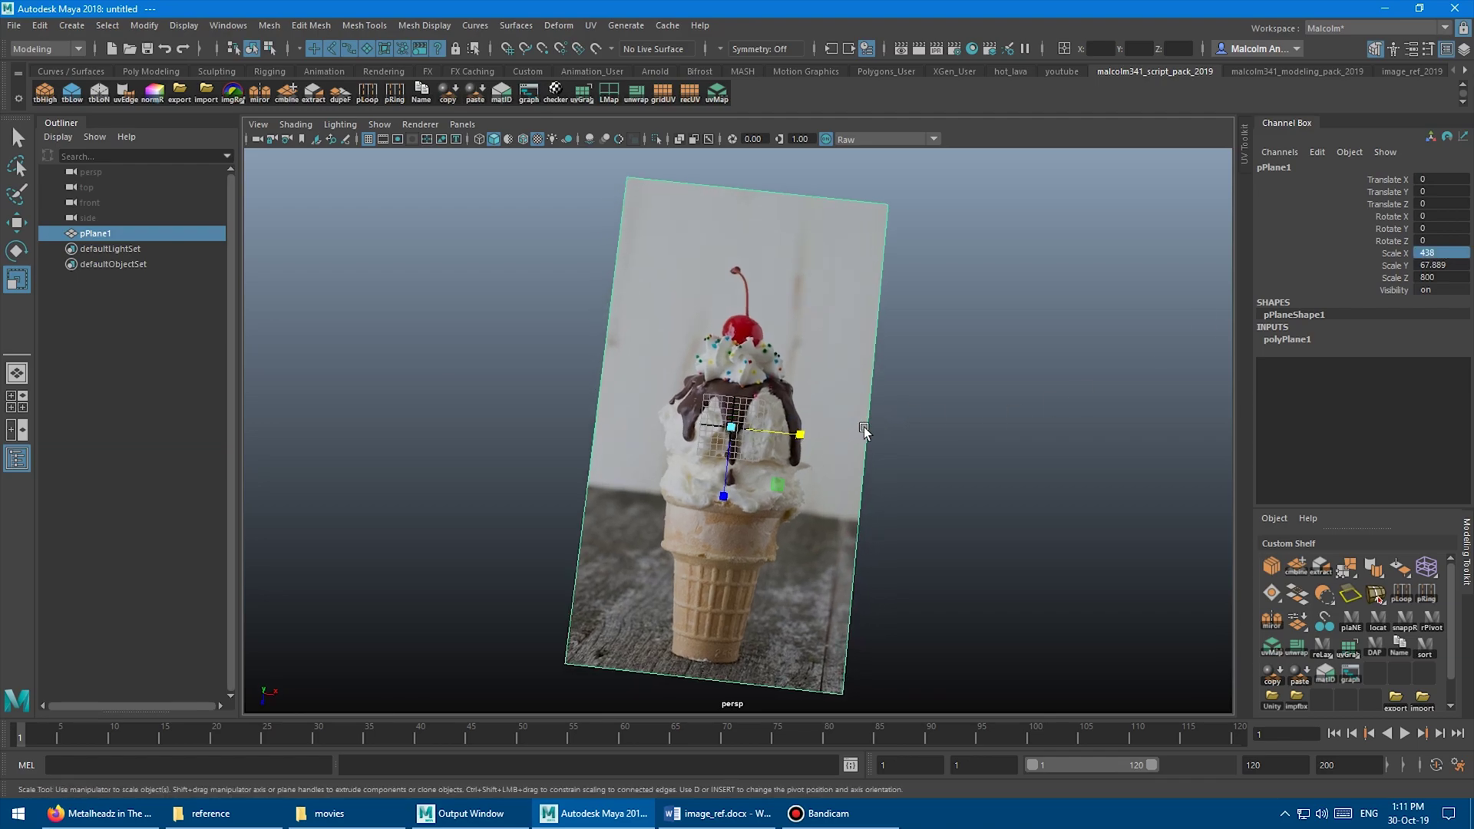
{"action": "right_click_drag", "start_coordinate": [865, 431], "coordinate": [892, 450], "text": "alt"}
{"action": "mouse_move", "coordinate": [891, 449]}
{"action": "left_mouse_down", "text": "alt"}
{"action": "mouse_move", "coordinate": [875, 431]}
{"action": "mouse_move", "coordinate": [906, 449]}
{"action": "left_mouse_up", "text": "alt"}
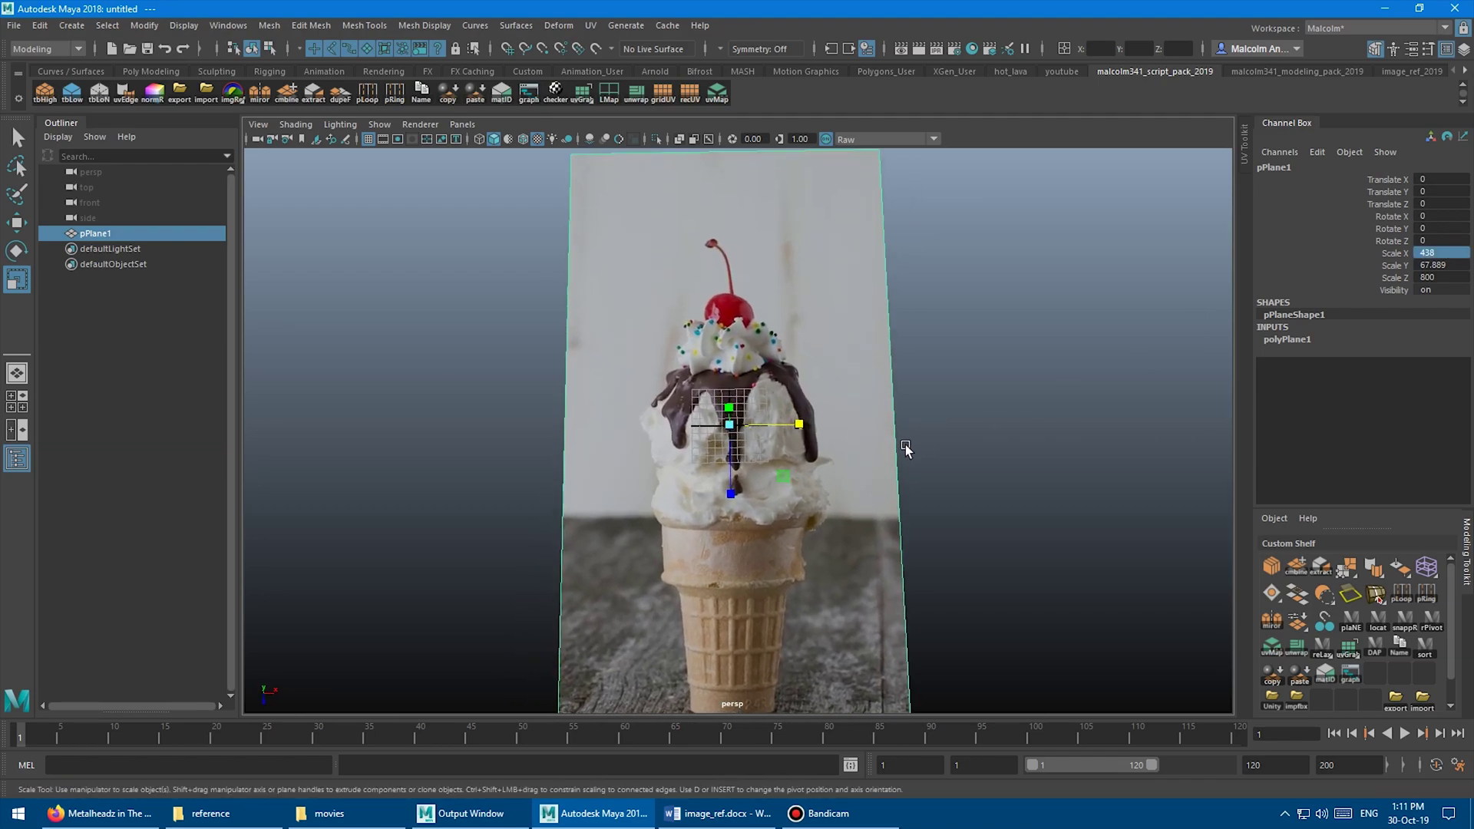
{"action": "middle_click_drag", "start_coordinate": [906, 451], "coordinate": [652, 500]}
{"action": "key", "text": "w"}
{"action": "key", "text": "f"}
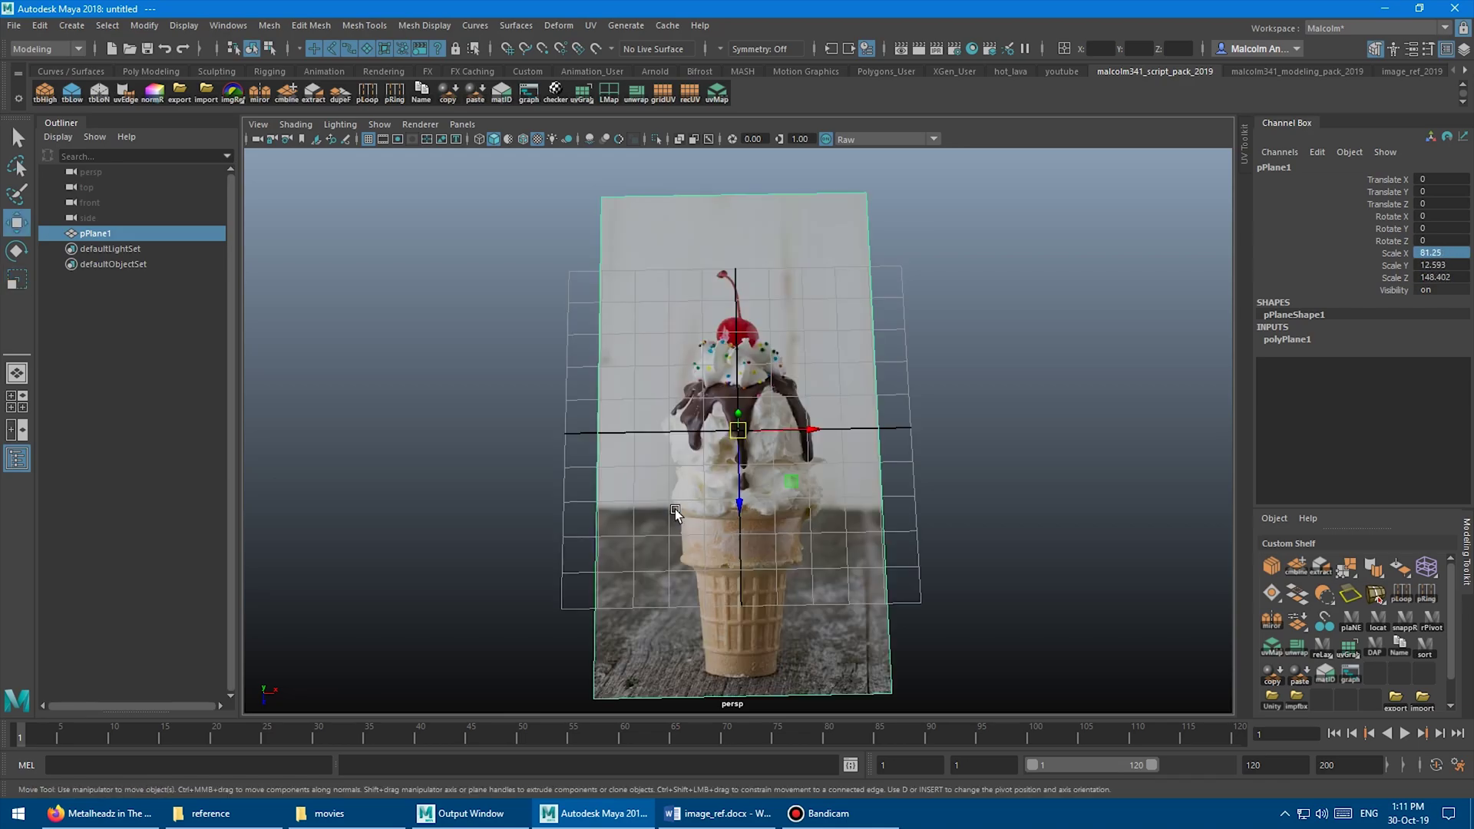
Raise the plane slightly above the grid to a Translate Y of about 4.543
{"action": "left_click_drag", "start_coordinate": [621, 511], "coordinate": [641, 465], "text": "alt"}
{"action": "right_click_drag", "start_coordinate": [641, 465], "coordinate": [636, 397], "text": "alt"}
{"action": "middle_click_drag", "start_coordinate": [636, 397], "coordinate": [615, 356], "text": "alt"}
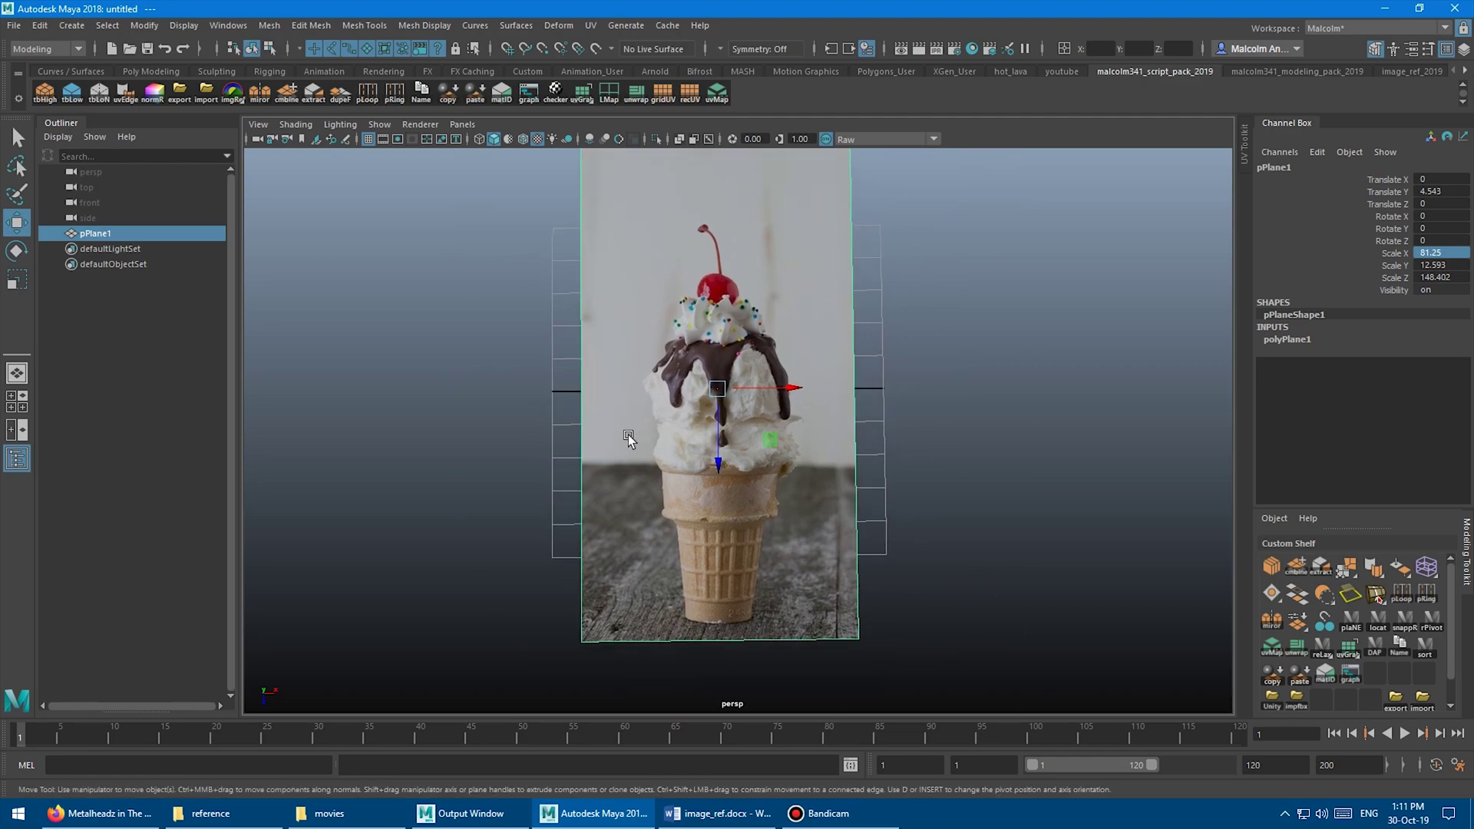
{"action": "left_click_drag", "start_coordinate": [628, 435], "coordinate": [653, 488], "text": "alt"}
{"action": "middle_click_drag", "start_coordinate": [652, 487], "coordinate": [649, 433], "text": "alt"}
{"action": "right_click_drag", "start_coordinate": [650, 433], "coordinate": [680, 422], "text": "alt"}
{"action": "left_click_drag", "start_coordinate": [680, 422], "coordinate": [632, 395], "text": "alt"}
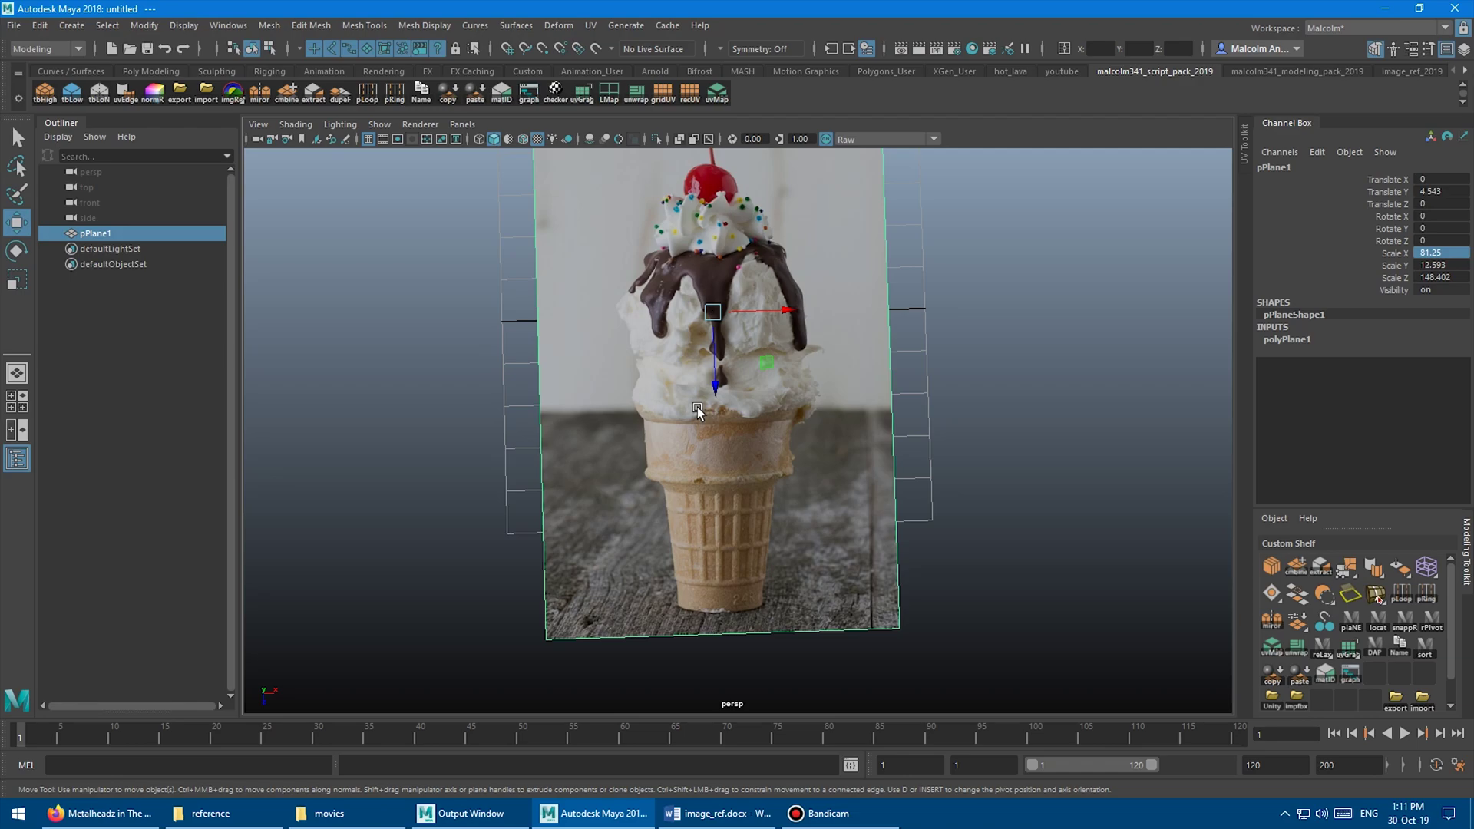
{"action": "mouse_move", "coordinate": [679, 554]}
{"action": "left_mouse_down", "text": "alt"}
{"action": "mouse_move", "coordinate": [662, 519]}
{"action": "mouse_move", "coordinate": [614, 499]}
{"action": "mouse_move", "coordinate": [674, 536]}
{"action": "left_mouse_up", "text": "alt"}
{"action": "scroll", "coordinate": [678, 511], "scroll_direction": "up", "scroll_amount": 2}
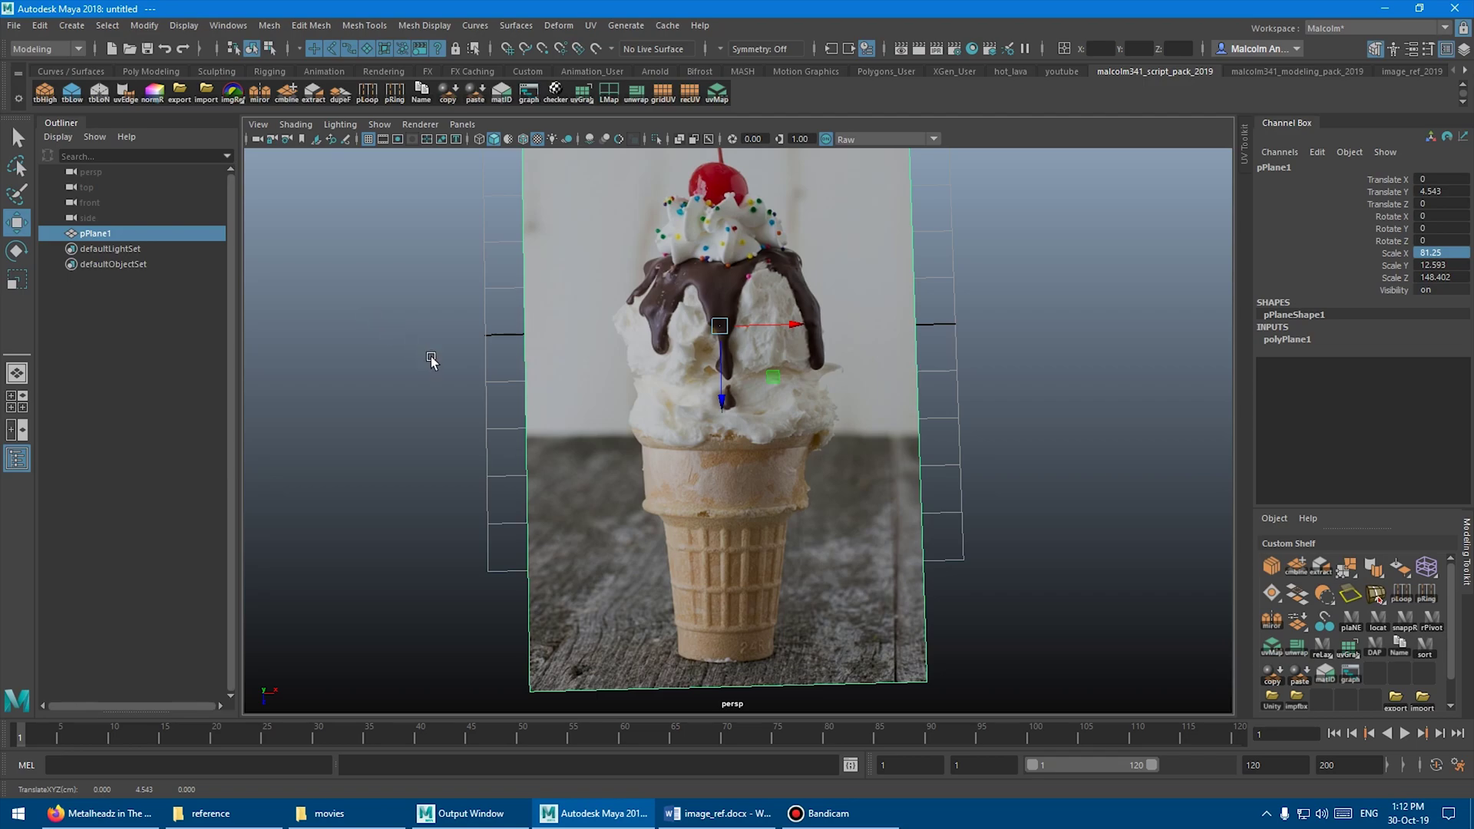
Rotate the plane 90 degrees about X so the image stands upright
{"action": "left_click_drag", "start_coordinate": [431, 361], "coordinate": [447, 397], "text": "alt"}
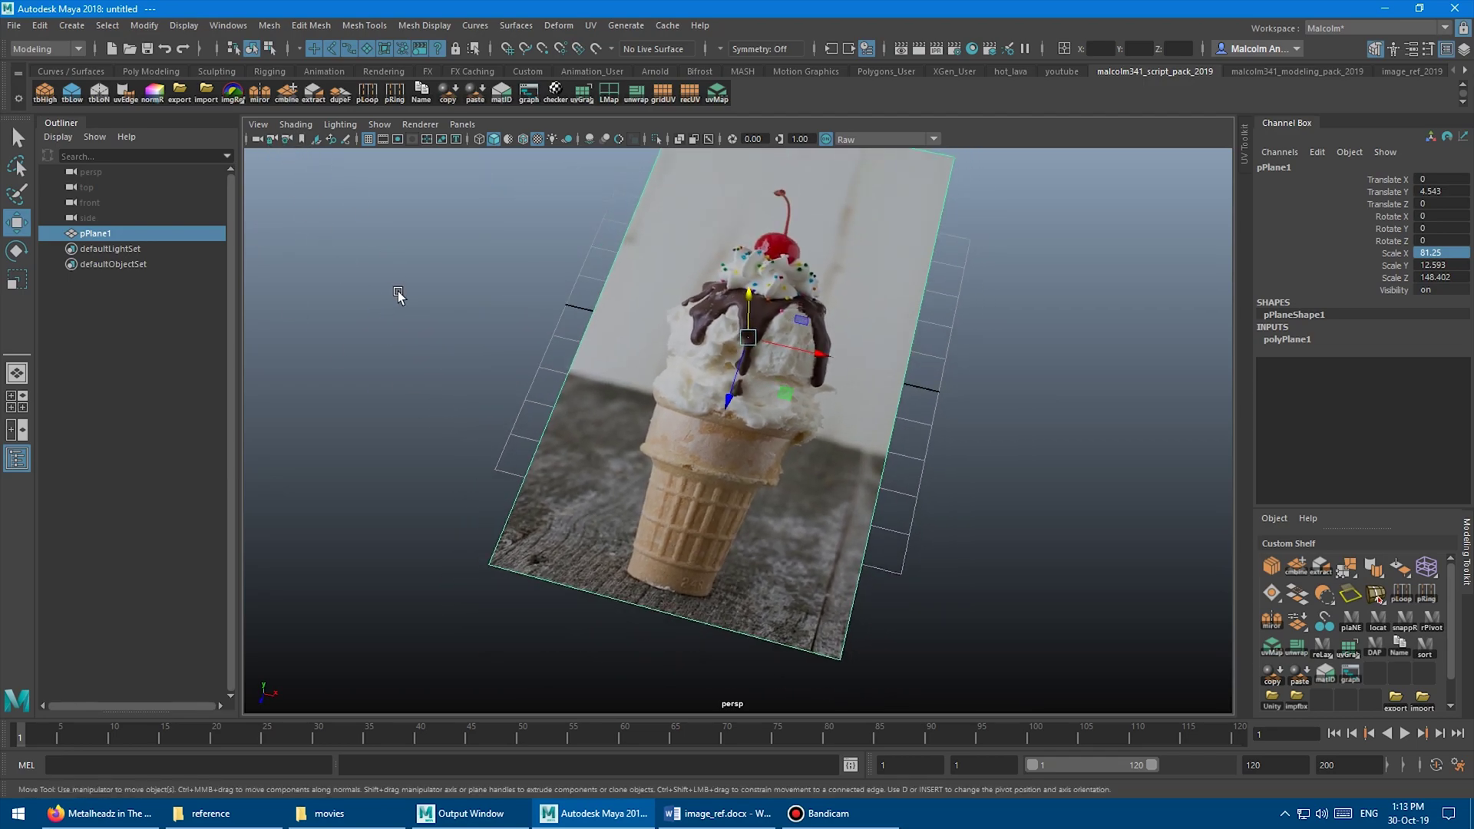
{"action": "left_click_drag", "start_coordinate": [492, 294], "coordinate": [532, 319], "text": "alt"}
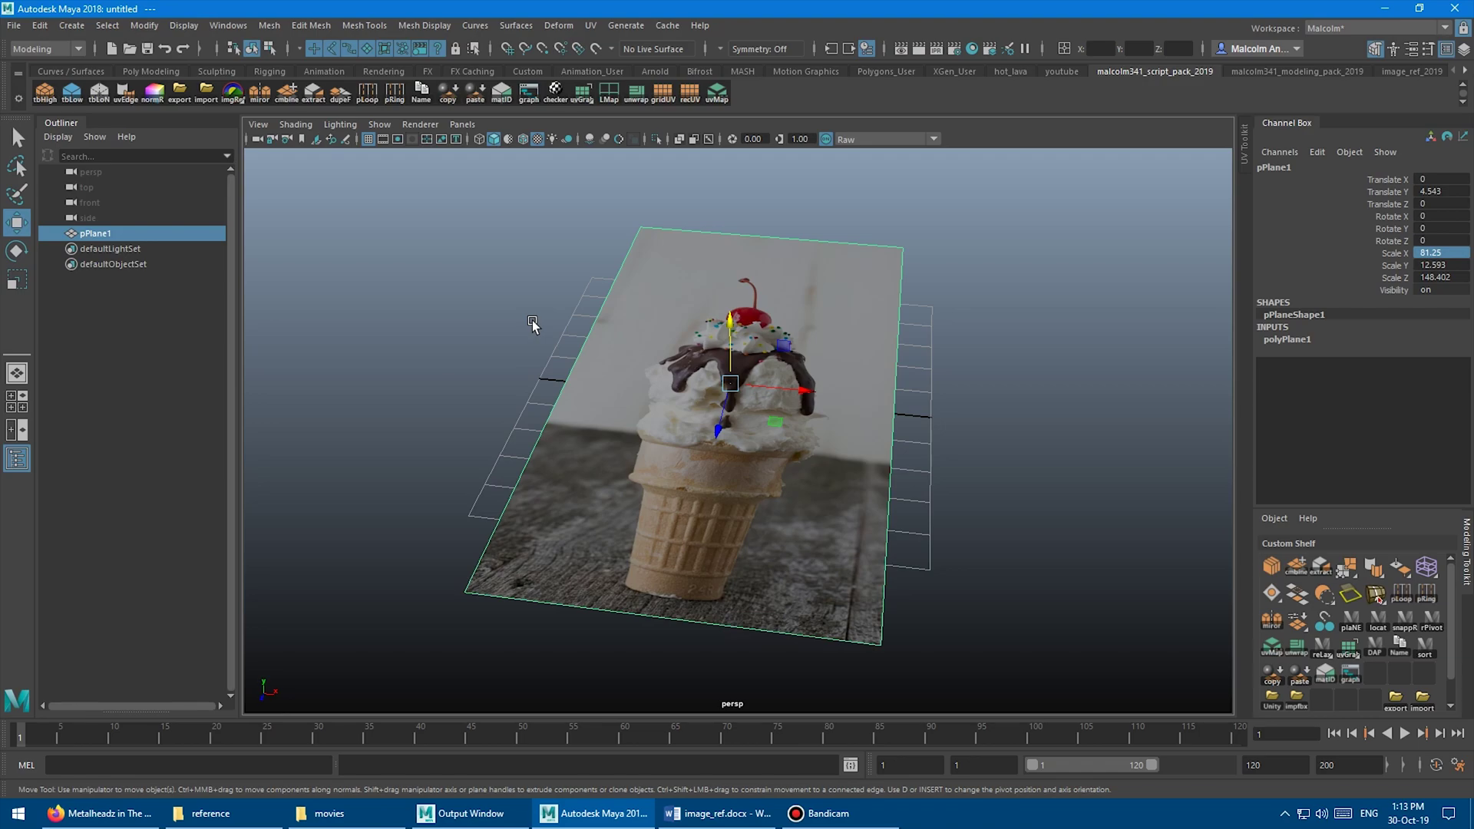
{"action": "left_click_drag", "start_coordinate": [532, 321], "coordinate": [595, 300], "text": "alt"}
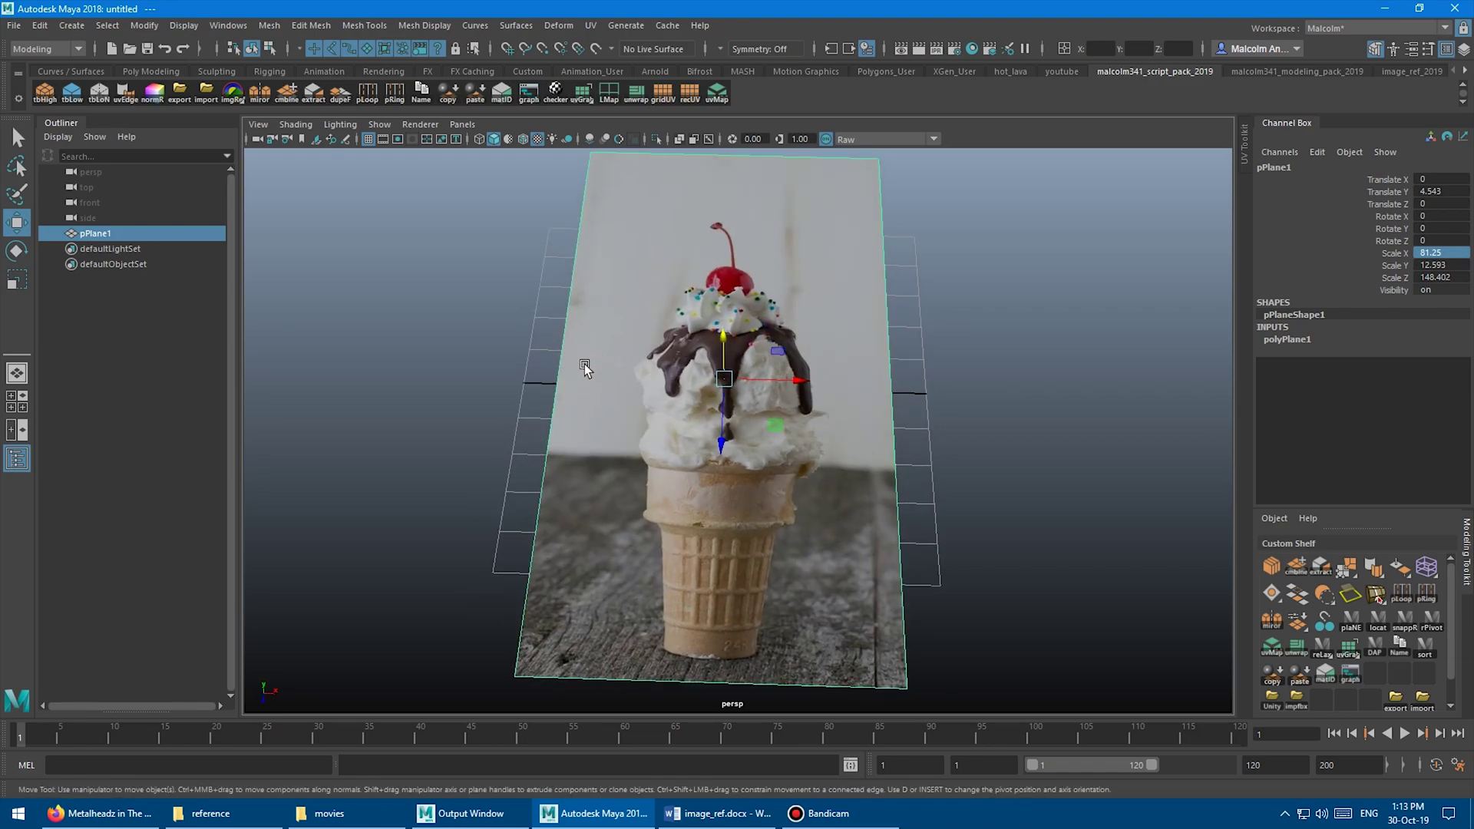
{"action": "left_click_drag", "start_coordinate": [585, 369], "coordinate": [539, 323], "text": "alt"}
{"action": "key", "text": "e"}
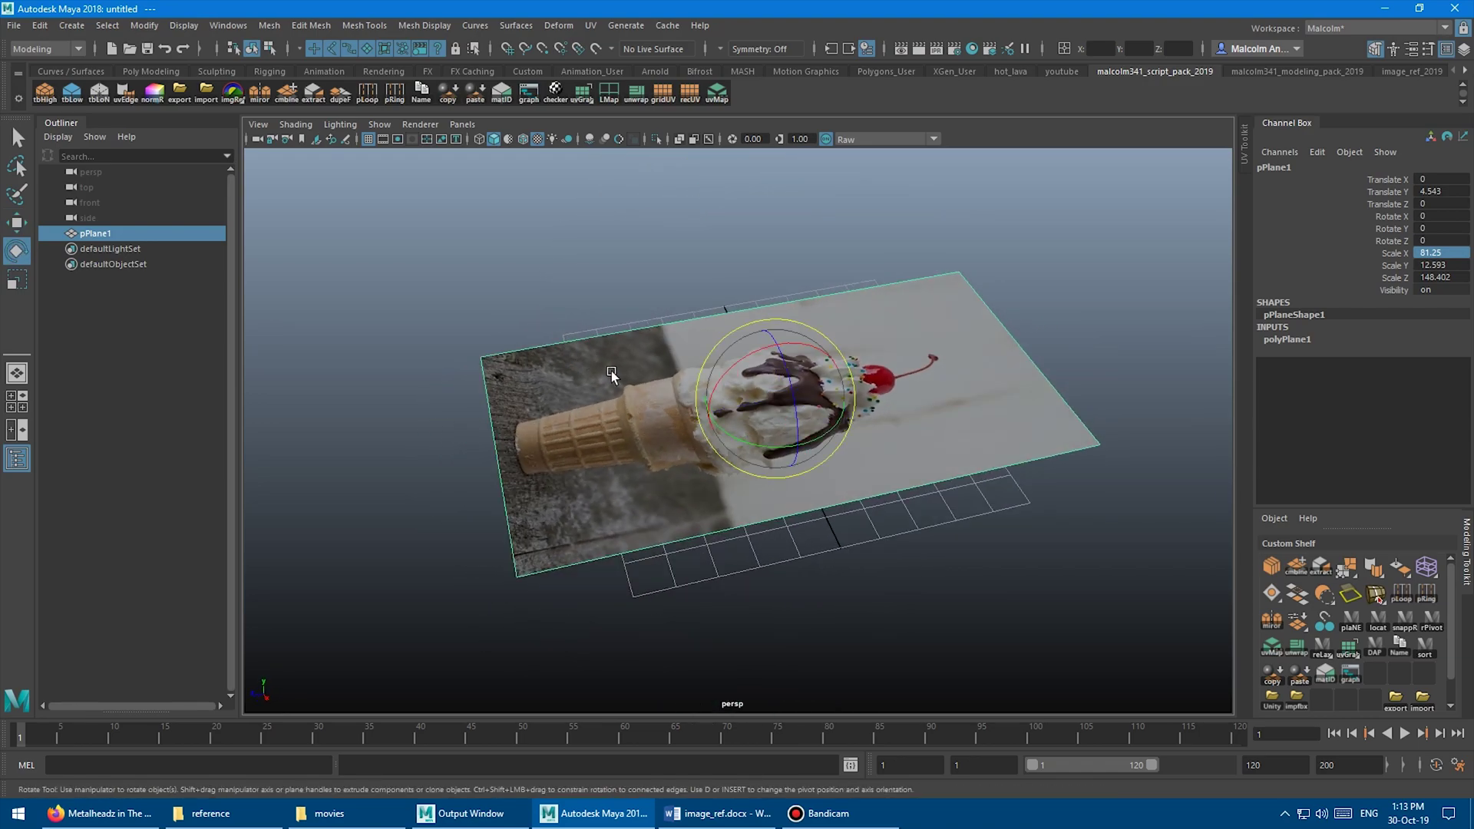
{"action": "left_click_drag", "start_coordinate": [741, 356], "coordinate": [670, 374]}
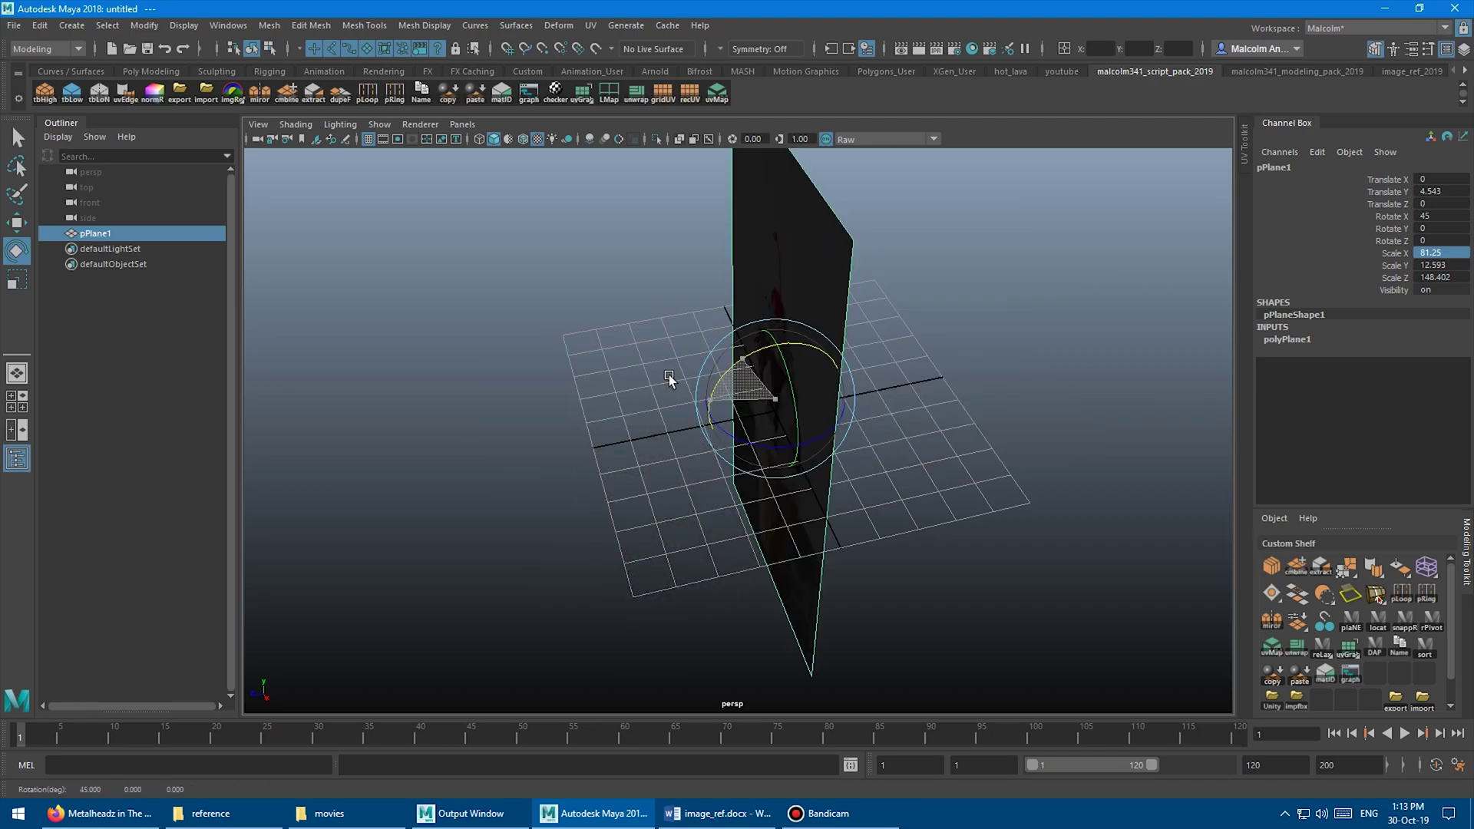
{"action": "left_click_drag", "start_coordinate": [568, 384], "coordinate": [730, 146], "text": "alt"}
Move the upright plane up to a Translate Y of about 65.293 so its lower edge sits near the grid
{"action": "key", "text": "w"}
{"action": "left_click_drag", "start_coordinate": [556, 264], "coordinate": [717, 281], "text": "alt"}
{"action": "right_click_drag", "start_coordinate": [741, 288], "coordinate": [577, 297], "text": "alt"}
{"action": "left_click_drag", "start_coordinate": [578, 298], "coordinate": [614, 354], "text": "alt"}
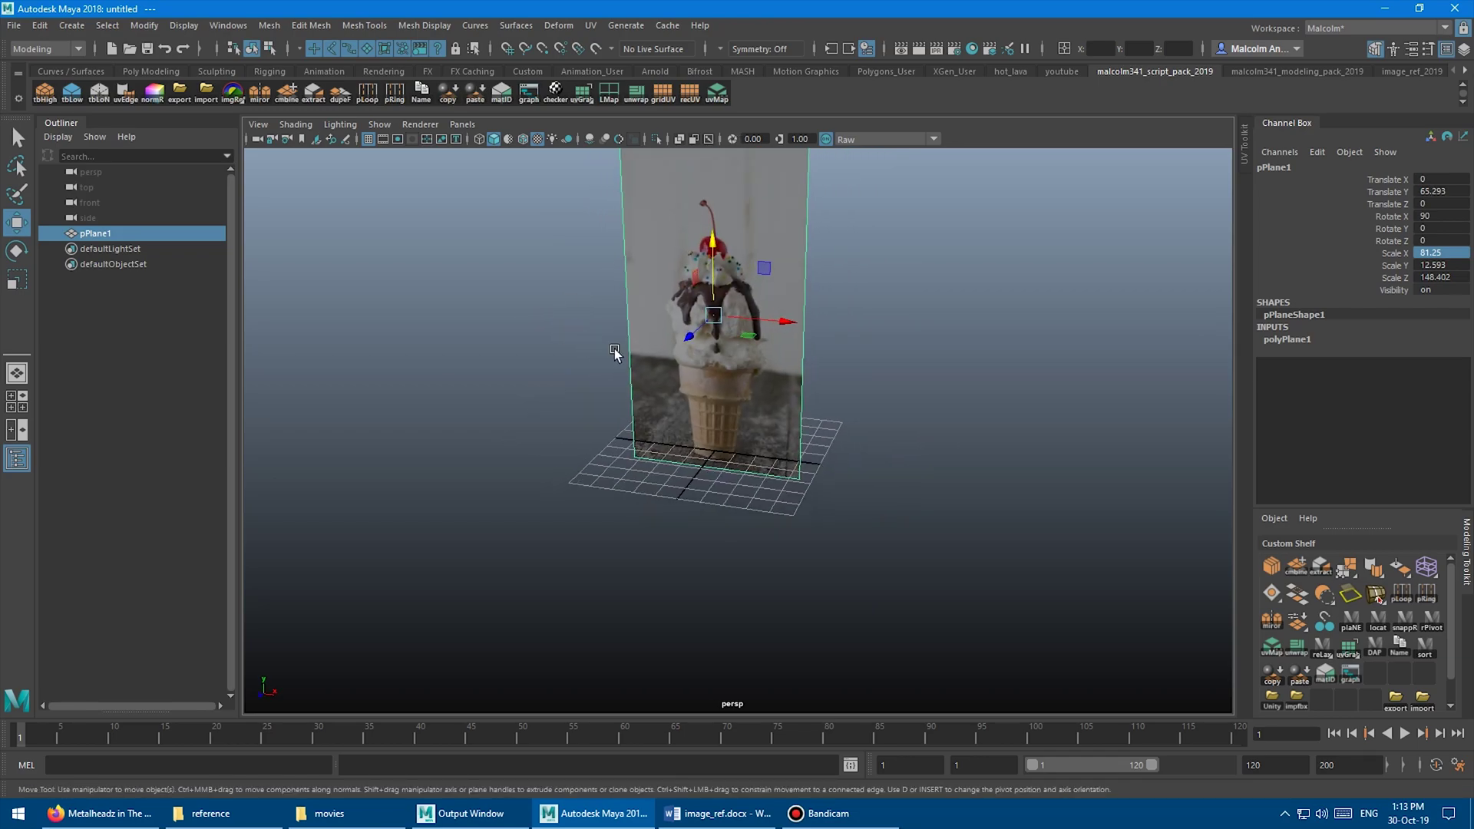
Show all four views, frame the plane in the front view and push it back to a Translate Z of about -0.496
{"action": "key", "text": "space"}
{"action": "right_click_drag", "start_coordinate": [659, 337], "coordinate": [647, 338], "text": "alt"}
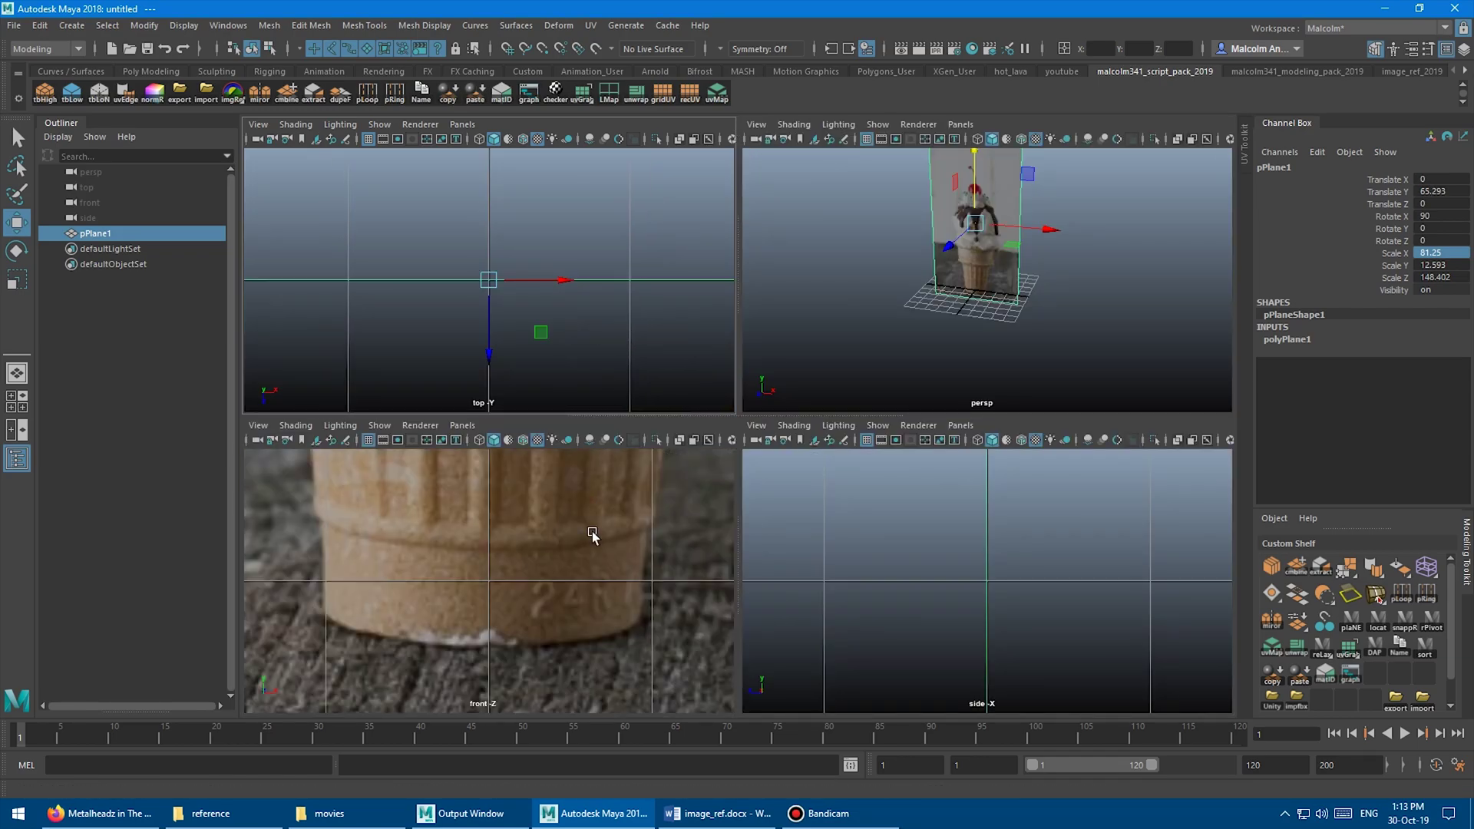
{"action": "key", "text": "f"}
{"action": "right_click_drag", "start_coordinate": [593, 534], "coordinate": [645, 500], "text": "alt"}
{"action": "mouse_move", "coordinate": [949, 293]}
{"action": "left_mouse_down", "text": "alt"}
{"action": "mouse_move", "coordinate": [924, 295]}
{"action": "mouse_move", "coordinate": [937, 253]}
{"action": "mouse_move", "coordinate": [938, 293]}
{"action": "left_mouse_up", "text": "alt"}
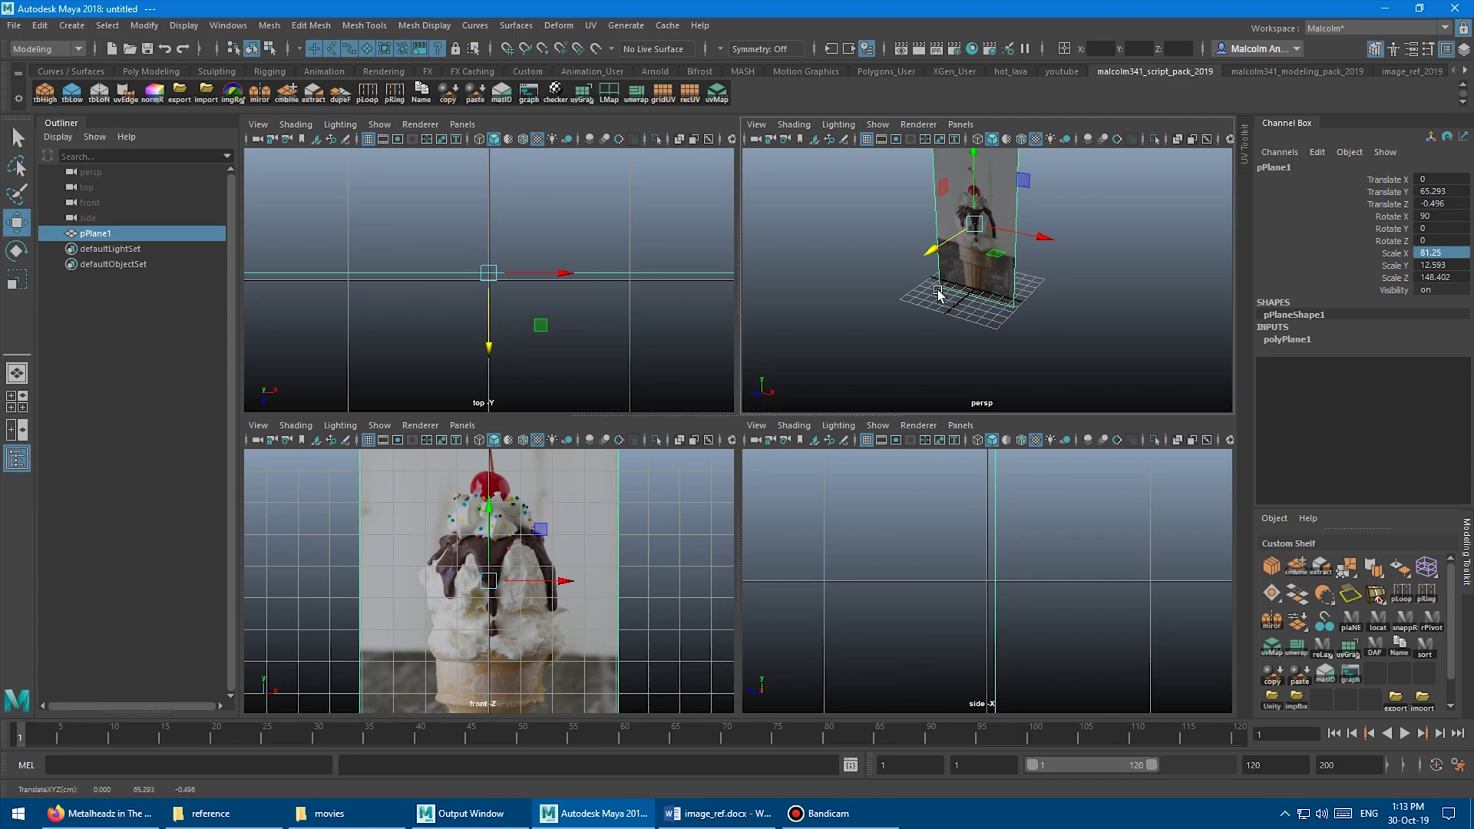
Return to the single perspective view and examine the upright reference plane against the grid
{"action": "key", "text": "space"}
{"action": "left_click_drag", "start_coordinate": [736, 329], "coordinate": [803, 250], "text": "alt"}
{"action": "middle_click_drag", "start_coordinate": [803, 251], "coordinate": [844, 346], "text": "alt"}
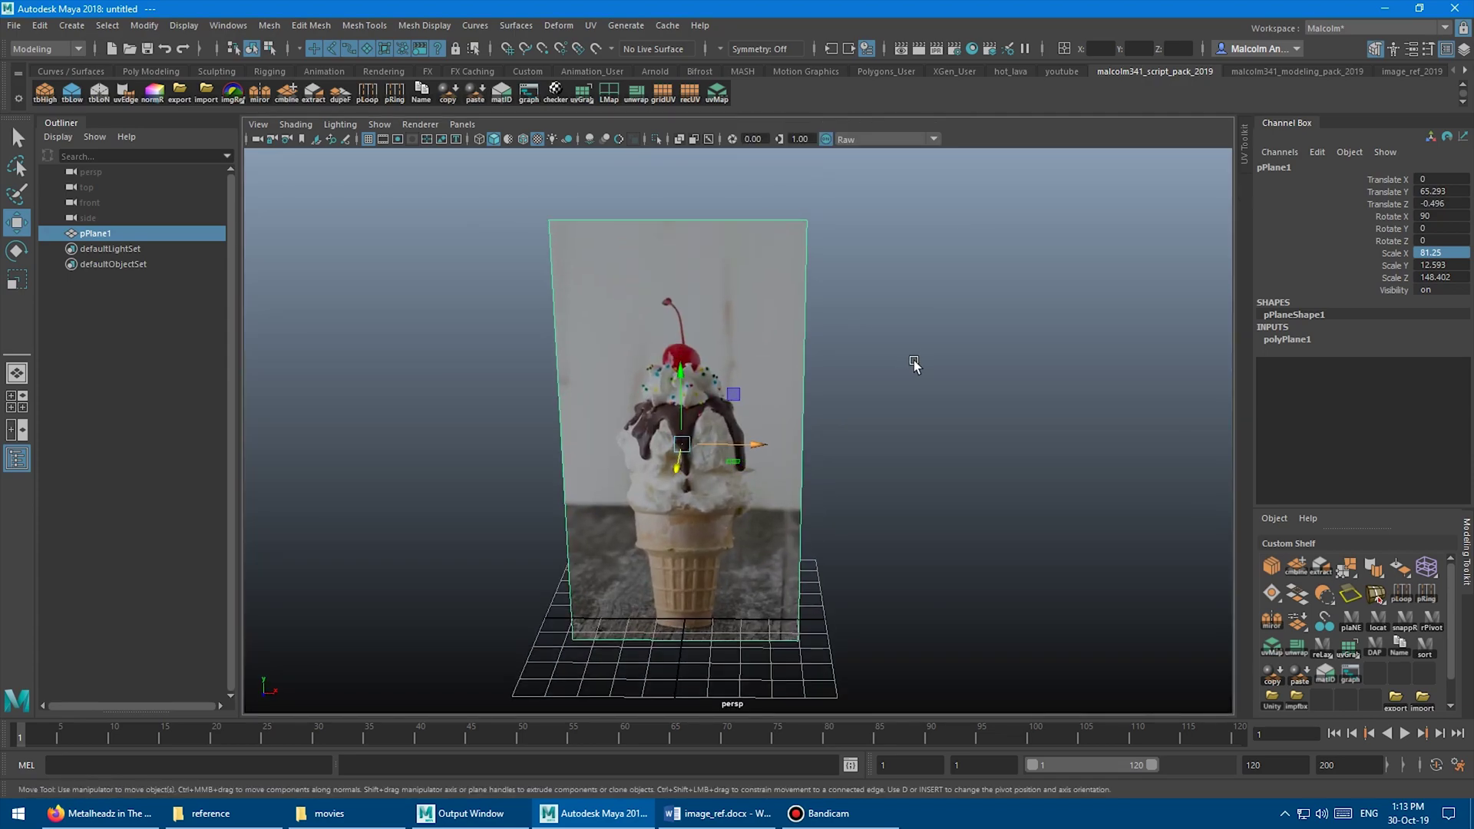
{"action": "left_click_drag", "start_coordinate": [918, 366], "coordinate": [894, 337], "text": "alt"}
{"action": "right_click_drag", "start_coordinate": [894, 338], "coordinate": [912, 353], "text": "alt"}
{"action": "middle_click_drag", "start_coordinate": [912, 353], "coordinate": [940, 329], "text": "alt"}
{"action": "right_click_drag", "start_coordinate": [941, 329], "coordinate": [872, 331], "text": "alt"}
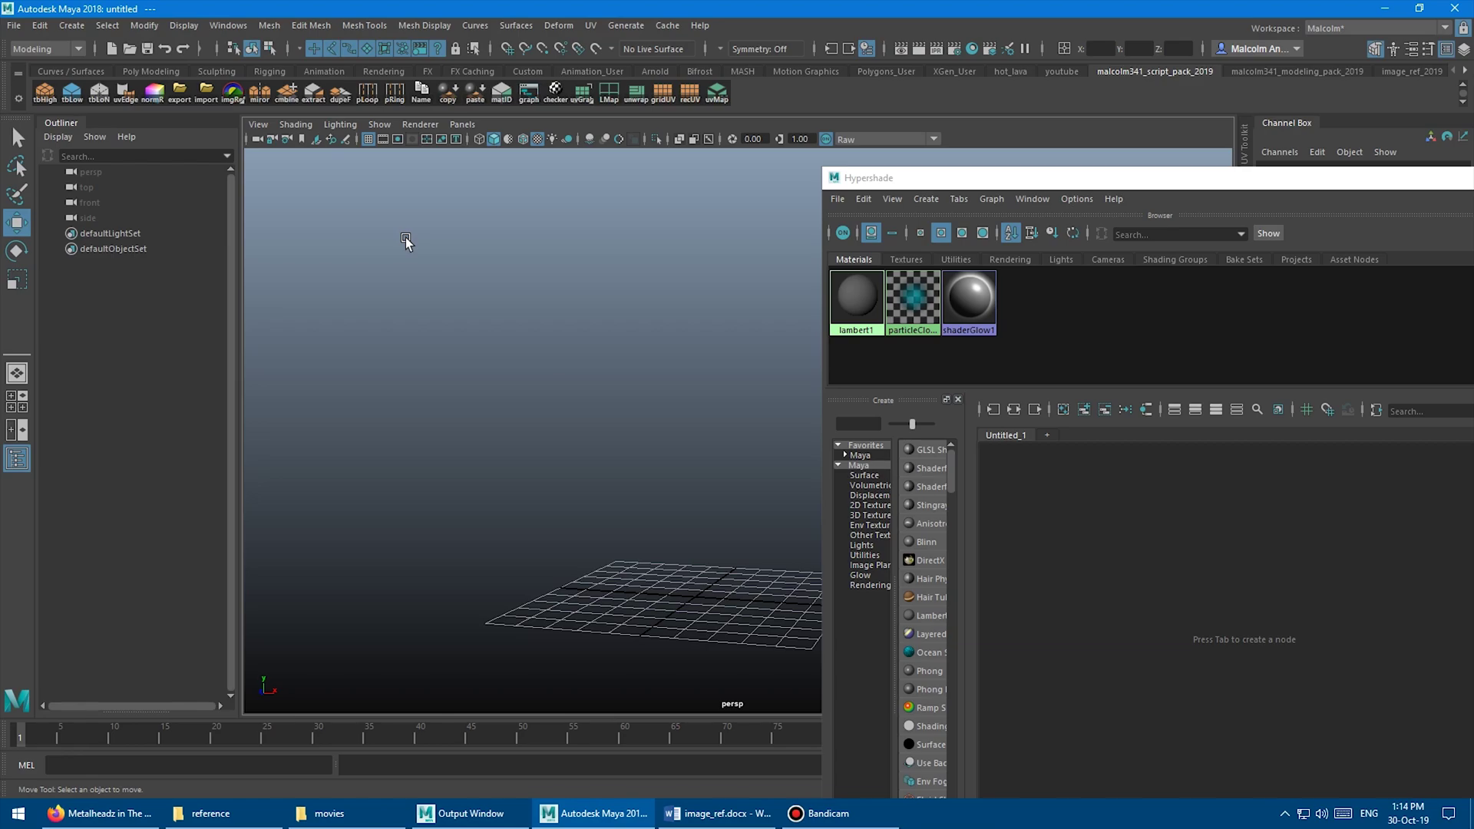
Import the cherry, chocolate cone, Ice-Cream-Cone-Cupcakes-8C, bubble gum and 7-scoop cone images from the reference folder into the Hypershade, and close the folder
{"action": "left_click", "coordinate": [245, 812]}
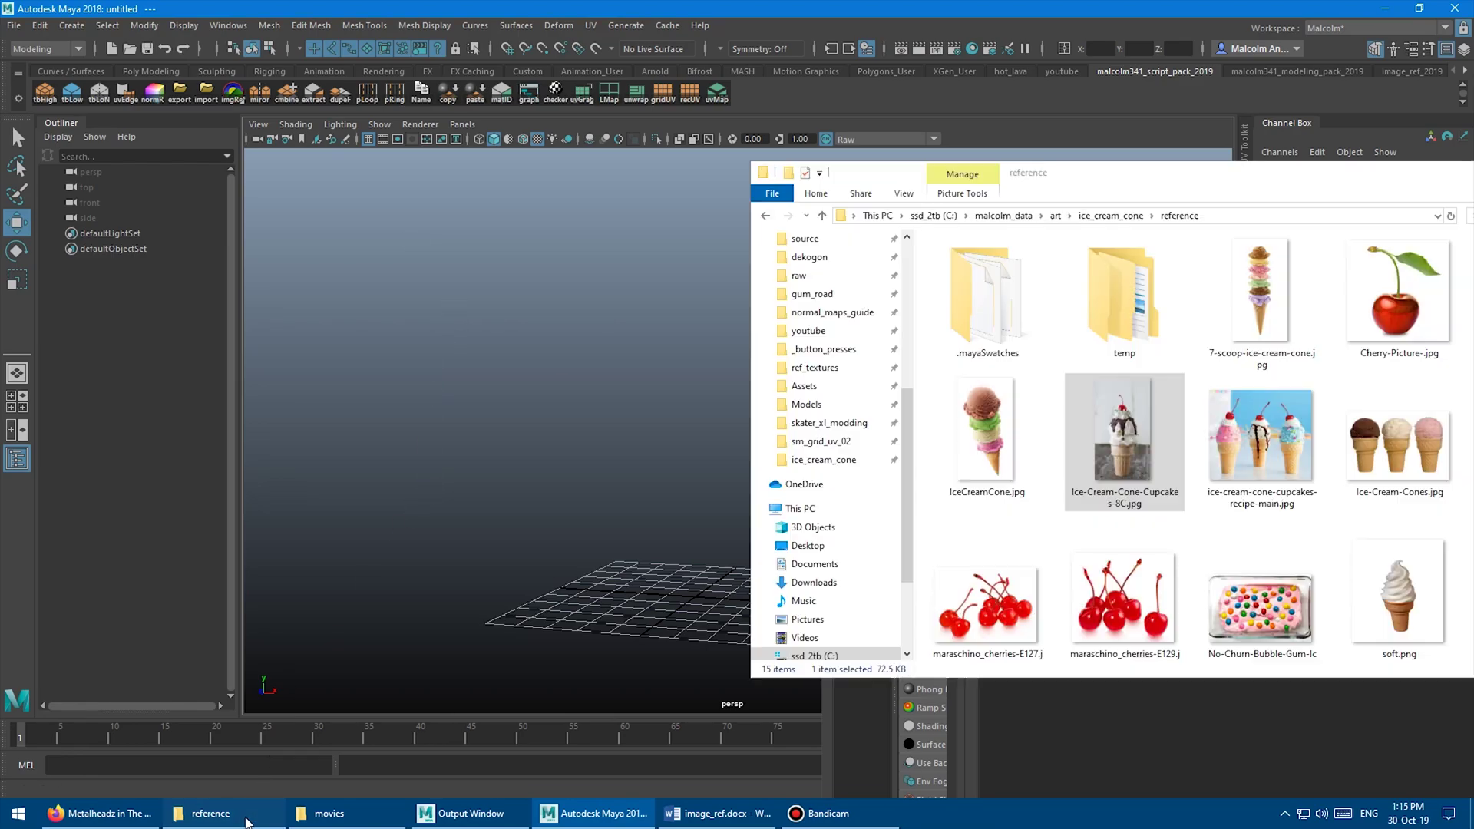
{"action": "left_click_drag", "start_coordinate": [1079, 188], "coordinate": [477, 94]}
{"action": "left_click", "coordinate": [915, 219]}
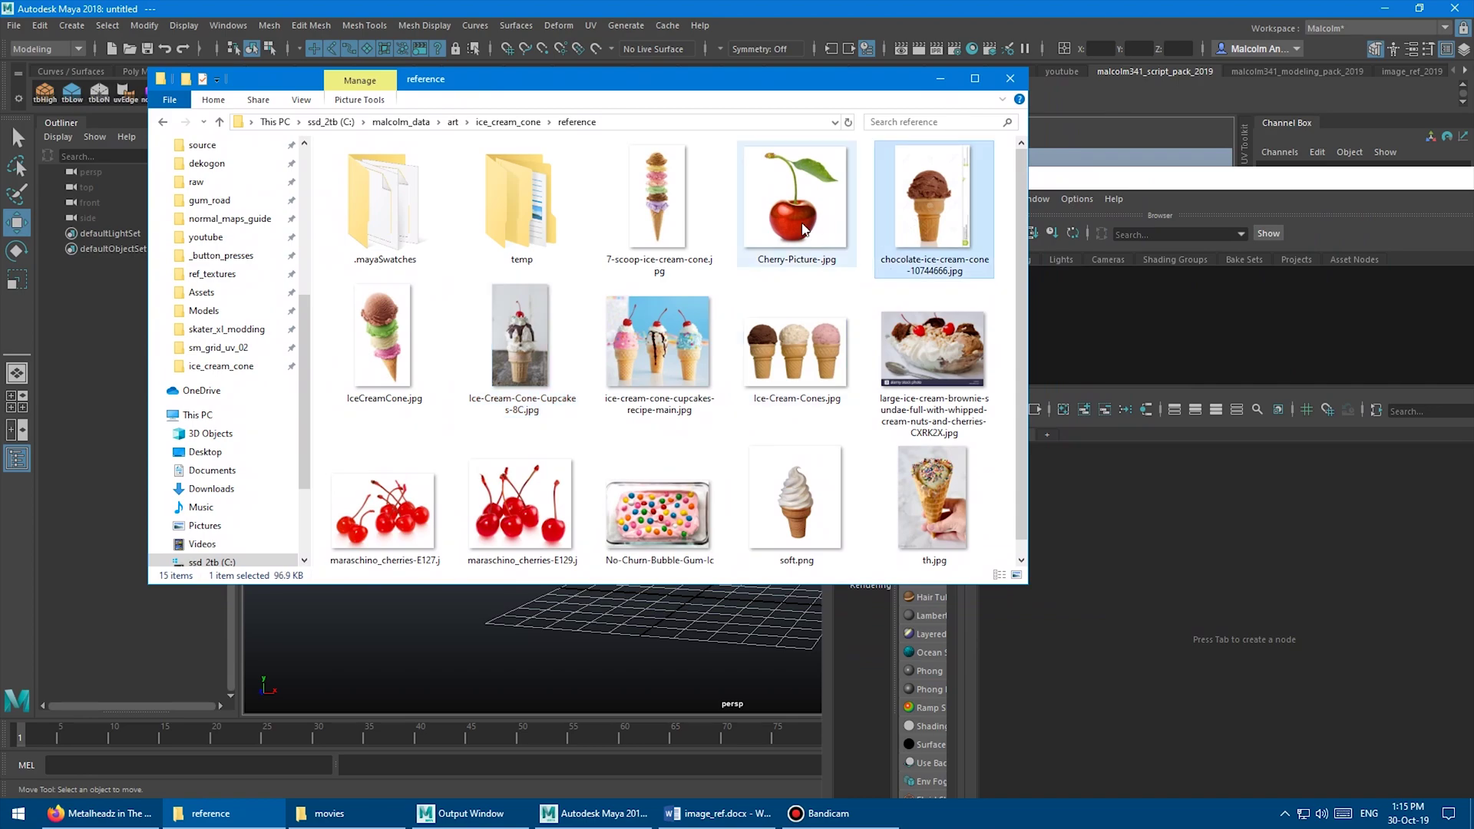
{"action": "left_click", "coordinate": [795, 211], "text": "ctrl"}
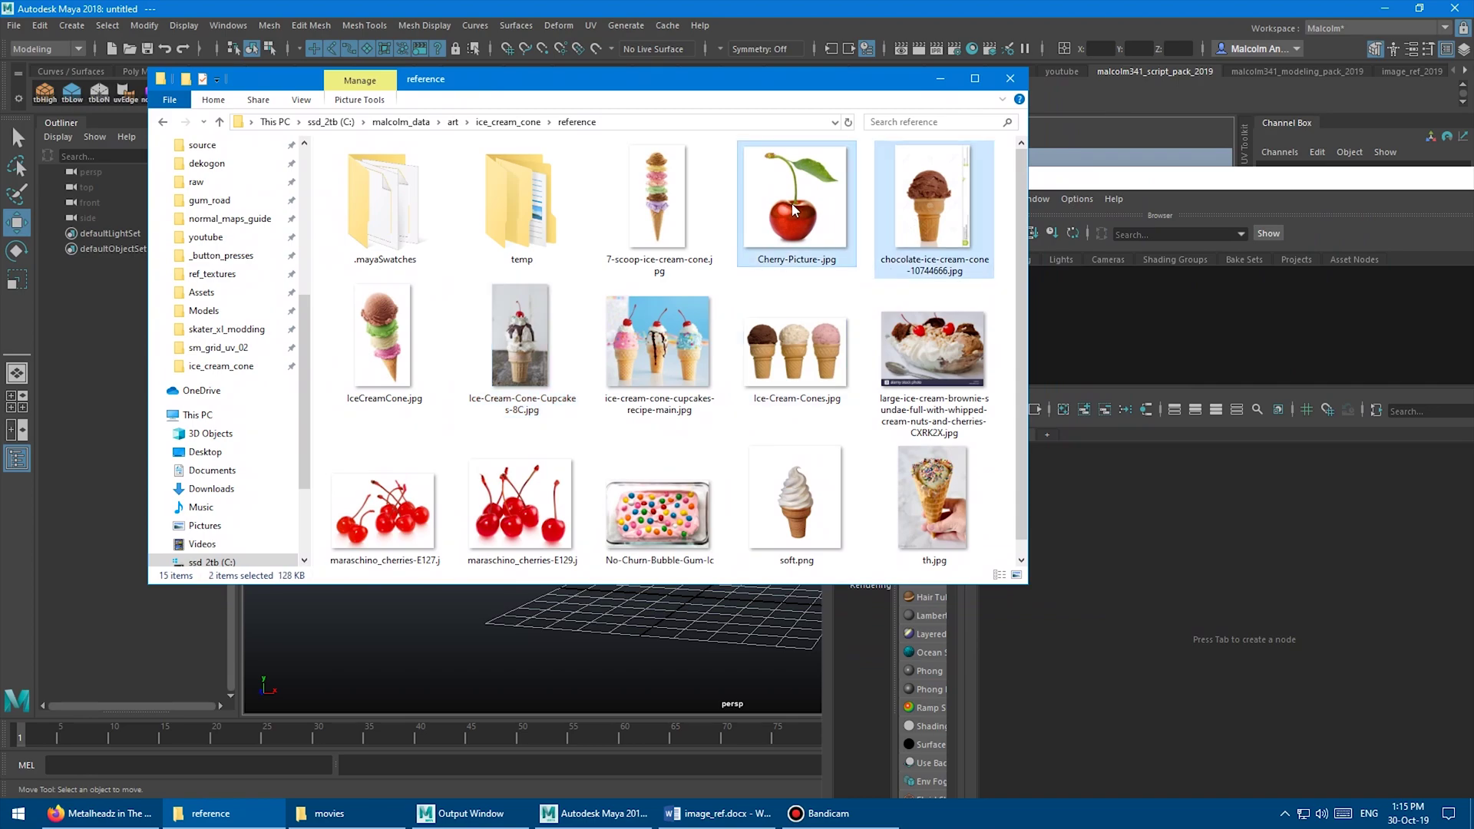
{"action": "left_click", "coordinate": [516, 357], "text": "ctrl"}
{"action": "left_click", "coordinate": [659, 510], "text": "ctrl"}
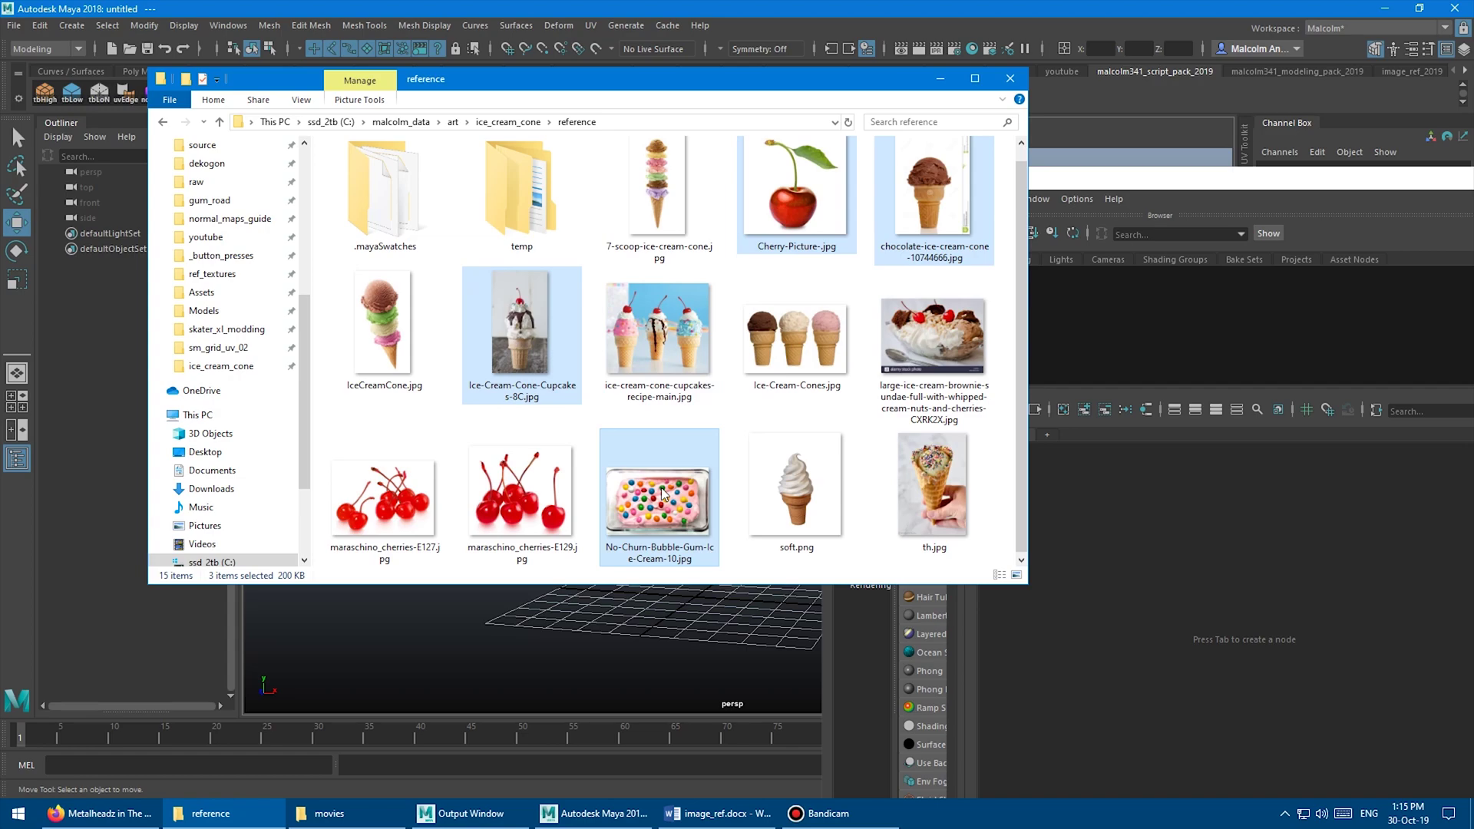
{"action": "left_click", "coordinate": [664, 203], "text": "ctrl"}
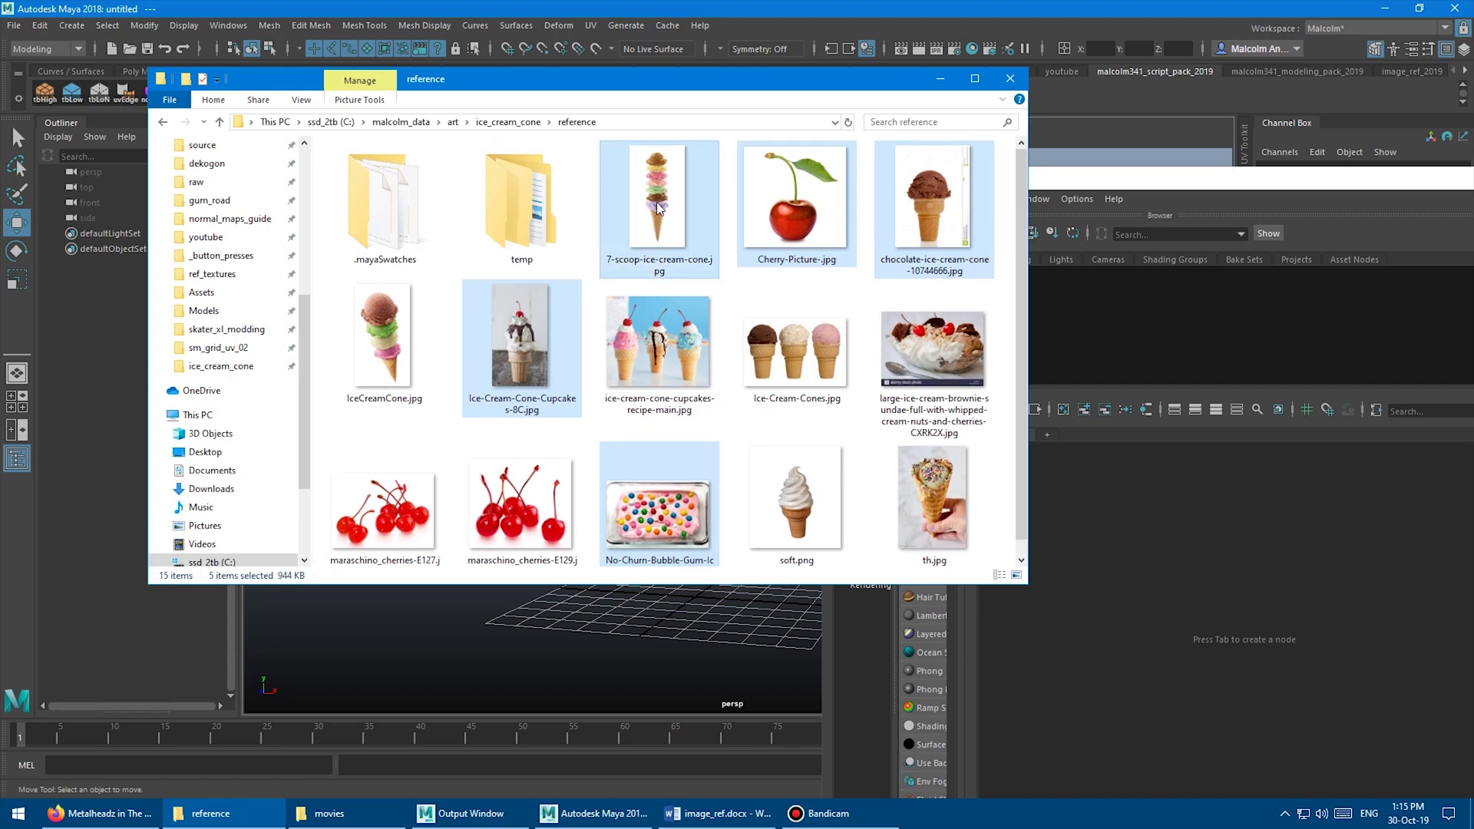
{"action": "left_click_drag", "start_coordinate": [658, 206], "coordinate": [1151, 583]}
{"action": "left_click", "coordinate": [1011, 78]}
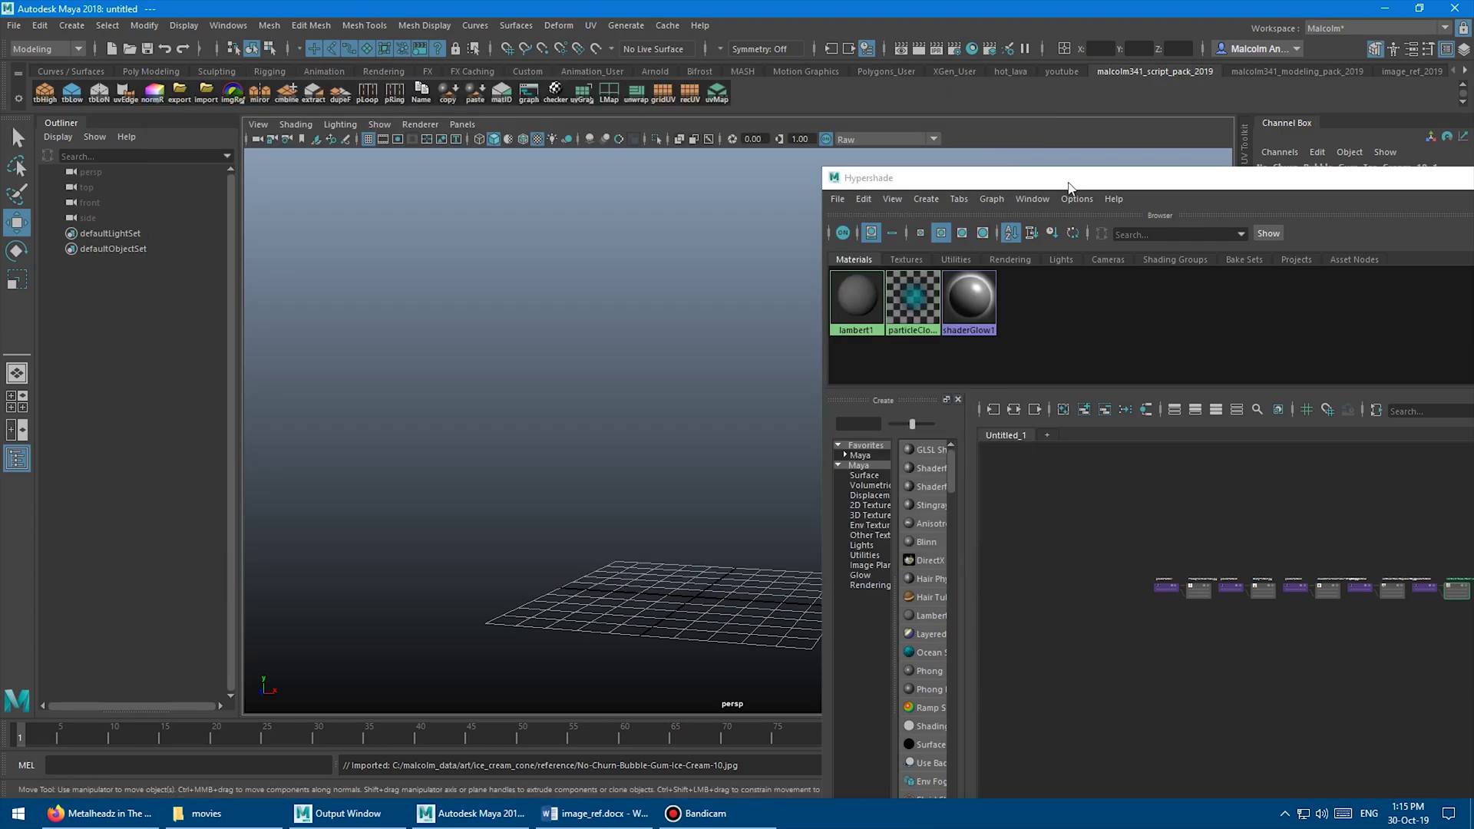
Show the imported textures in the Hypershade, keeping its window clear of the viewport, and go through them one by one
{"action": "left_click_drag", "start_coordinate": [1069, 186], "coordinate": [734, 105]}
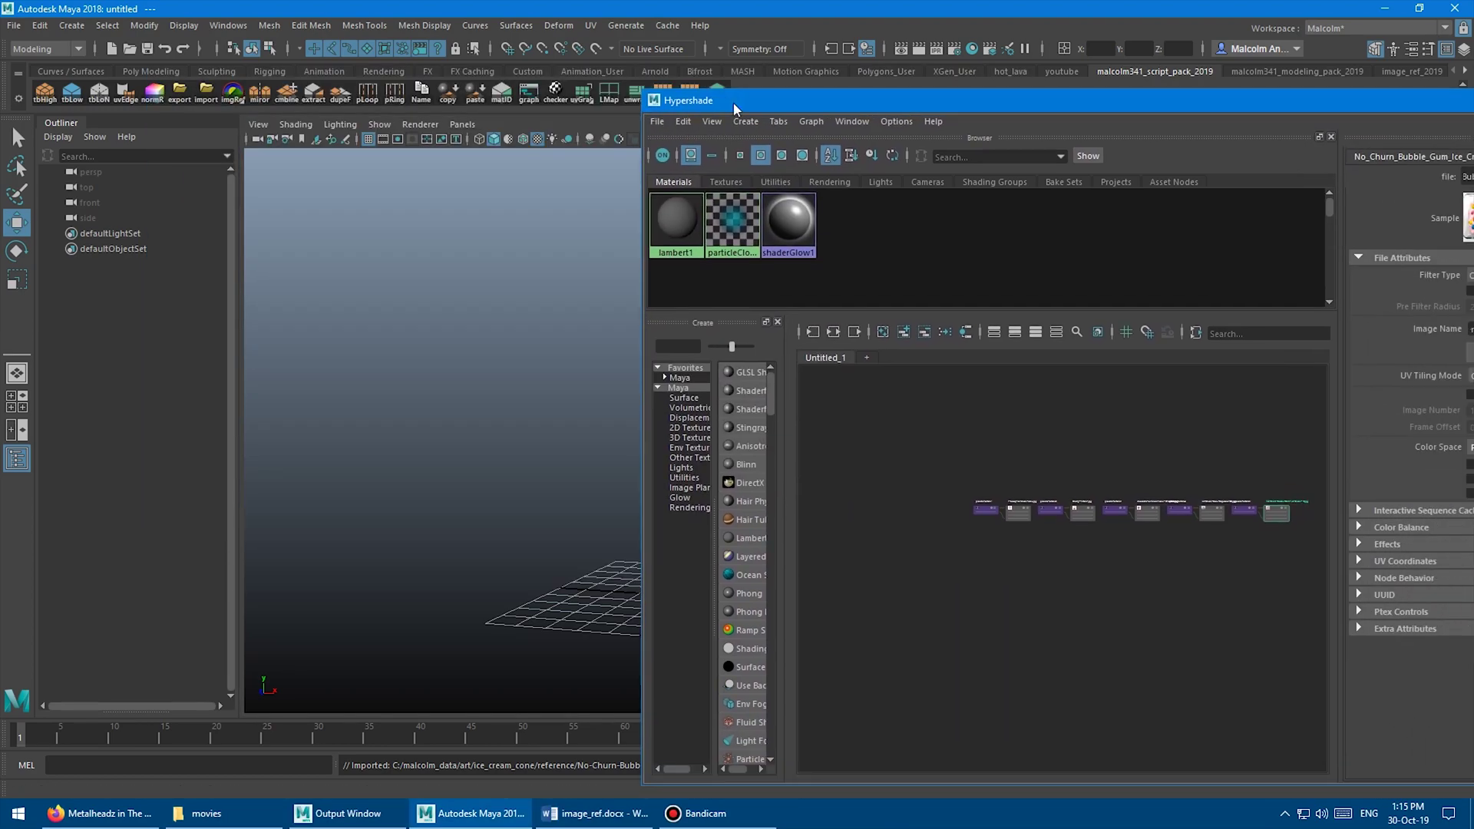
{"action": "left_click", "coordinate": [725, 182]}
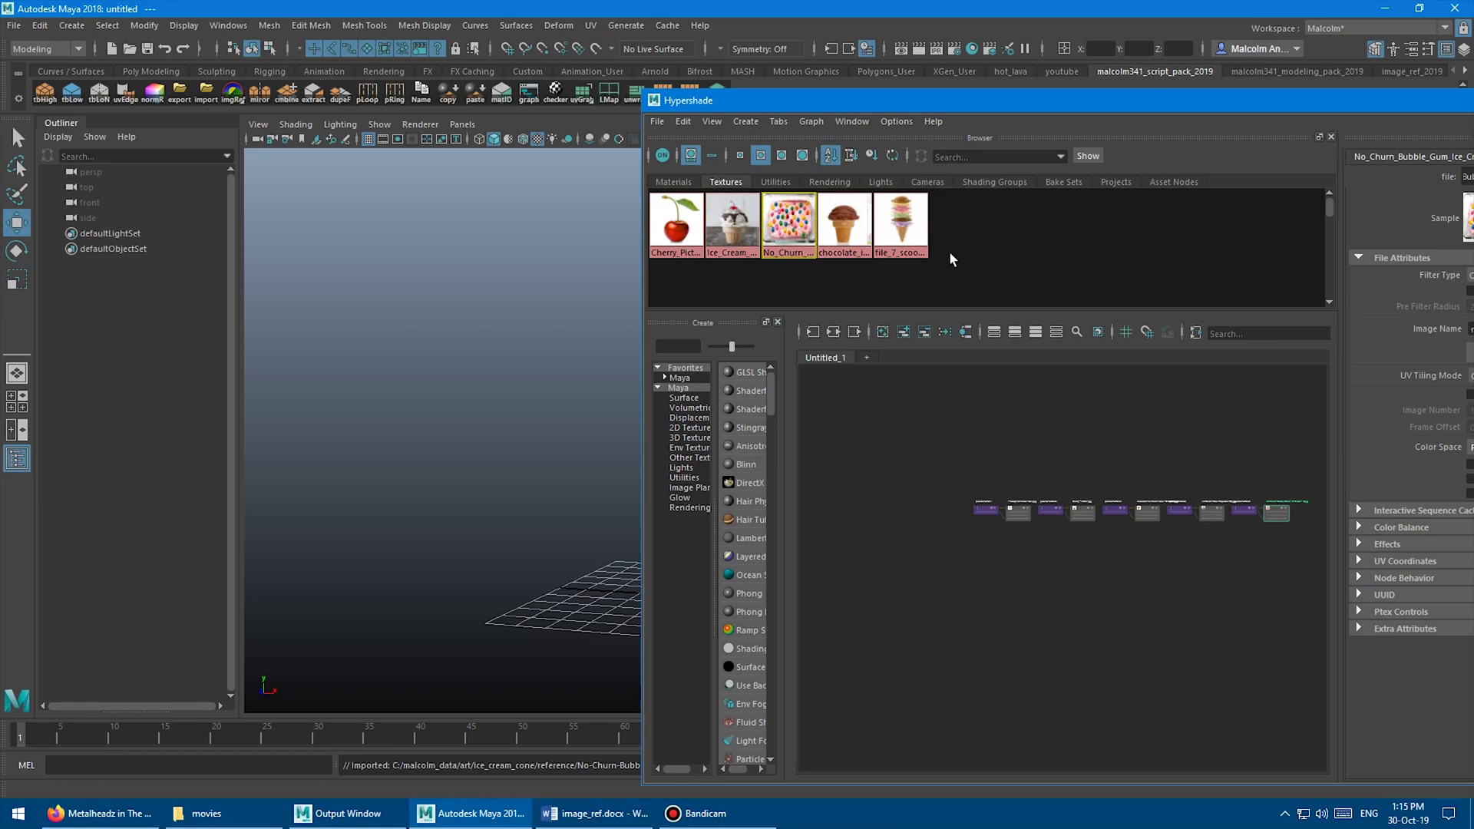
{"action": "left_click_drag", "start_coordinate": [864, 100], "coordinate": [1147, 302]}
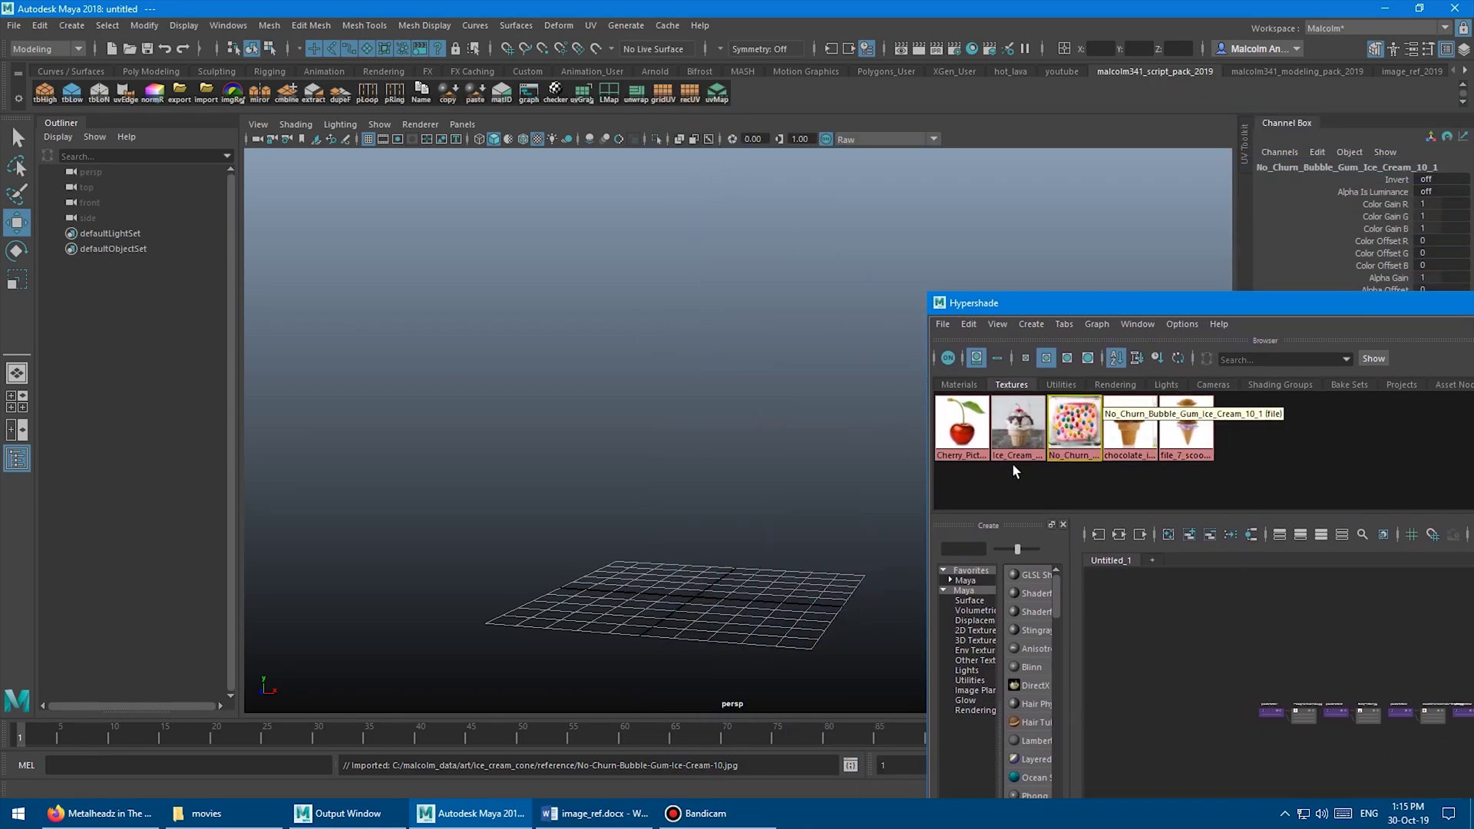
{"action": "left_click_drag", "start_coordinate": [1026, 427], "coordinate": [1068, 422]}
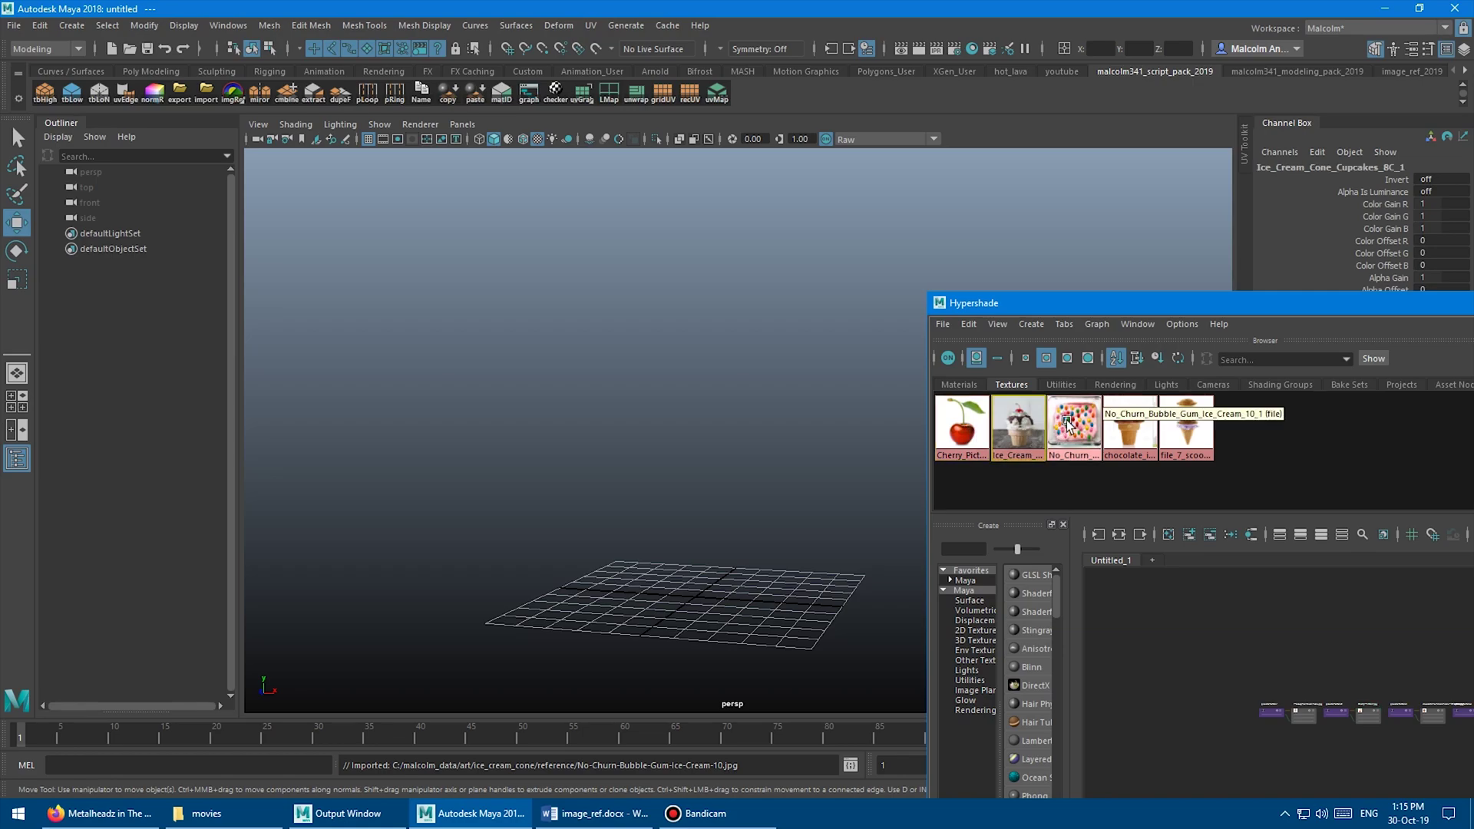
{"action": "left_click", "coordinate": [1067, 421]}
{"action": "left_click", "coordinate": [1129, 423]}
{"action": "left_click", "coordinate": [1184, 426]}
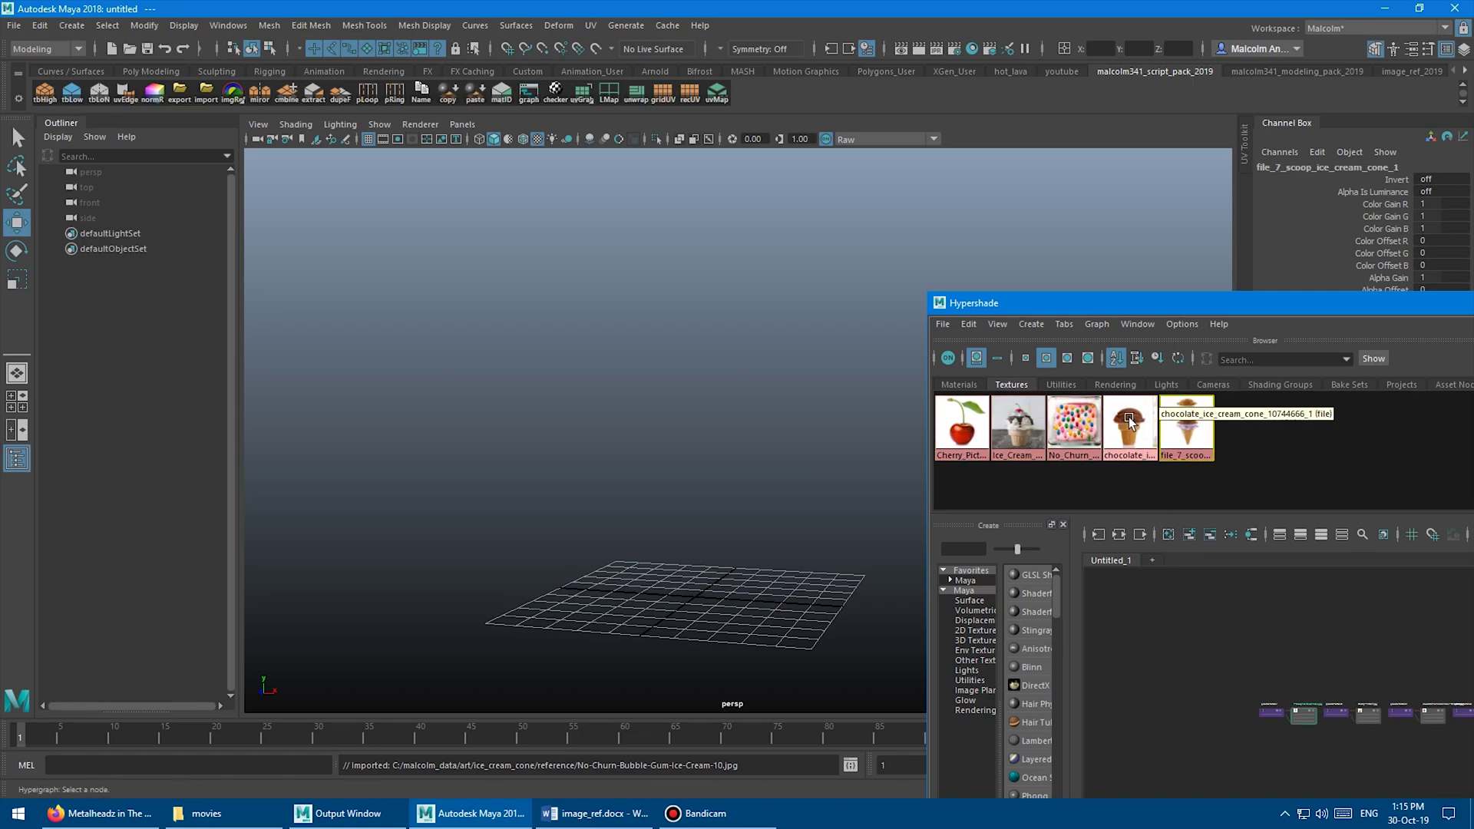
{"action": "left_click", "coordinate": [962, 428]}
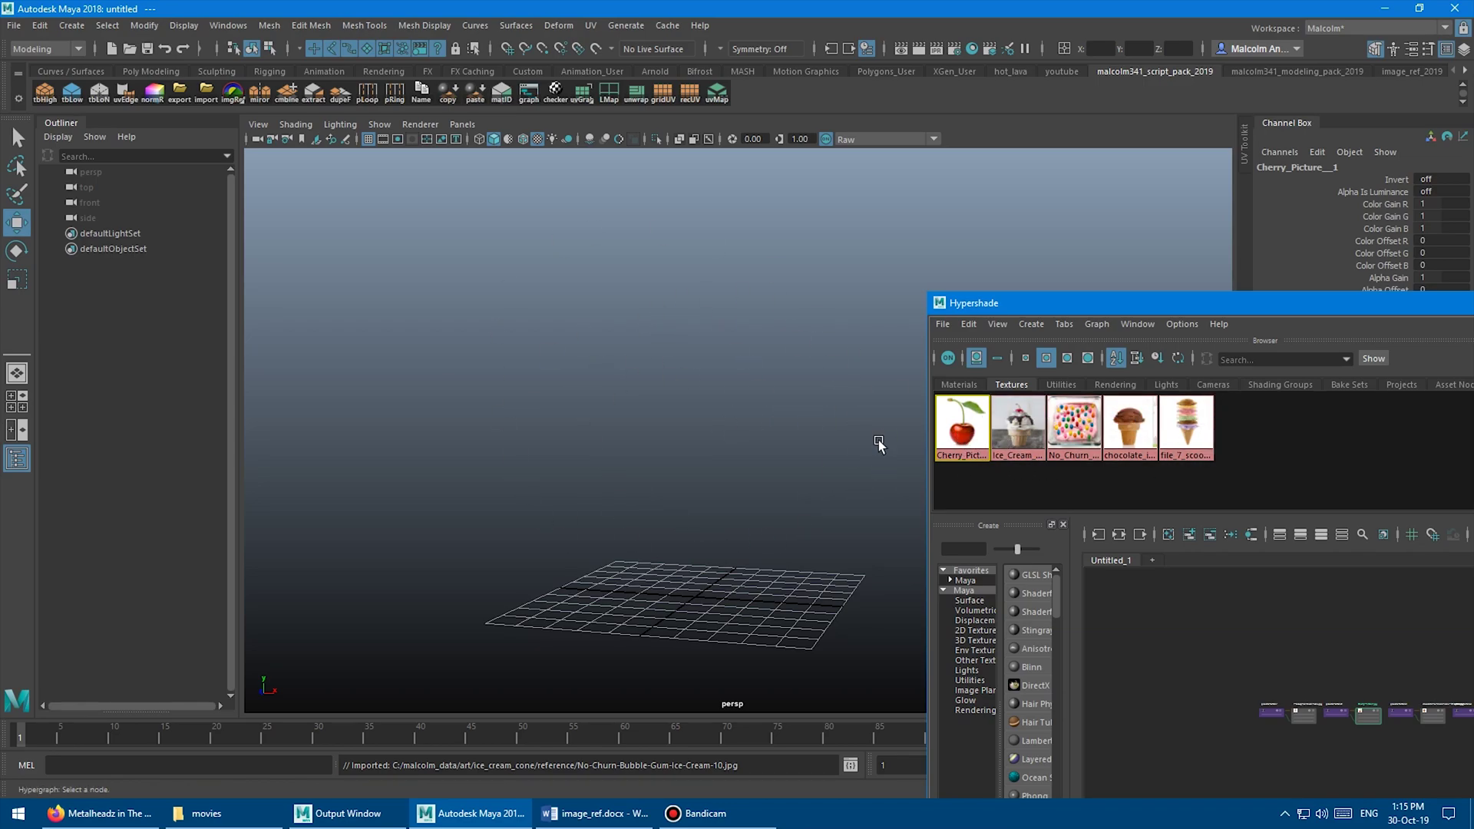
{"action": "left_click", "coordinate": [608, 367]}
Create an upright image reference plane from the Ice_Cream_Cone_Cupcakes_8C texture with the imgBg script
{"action": "left_click", "coordinate": [1018, 432]}
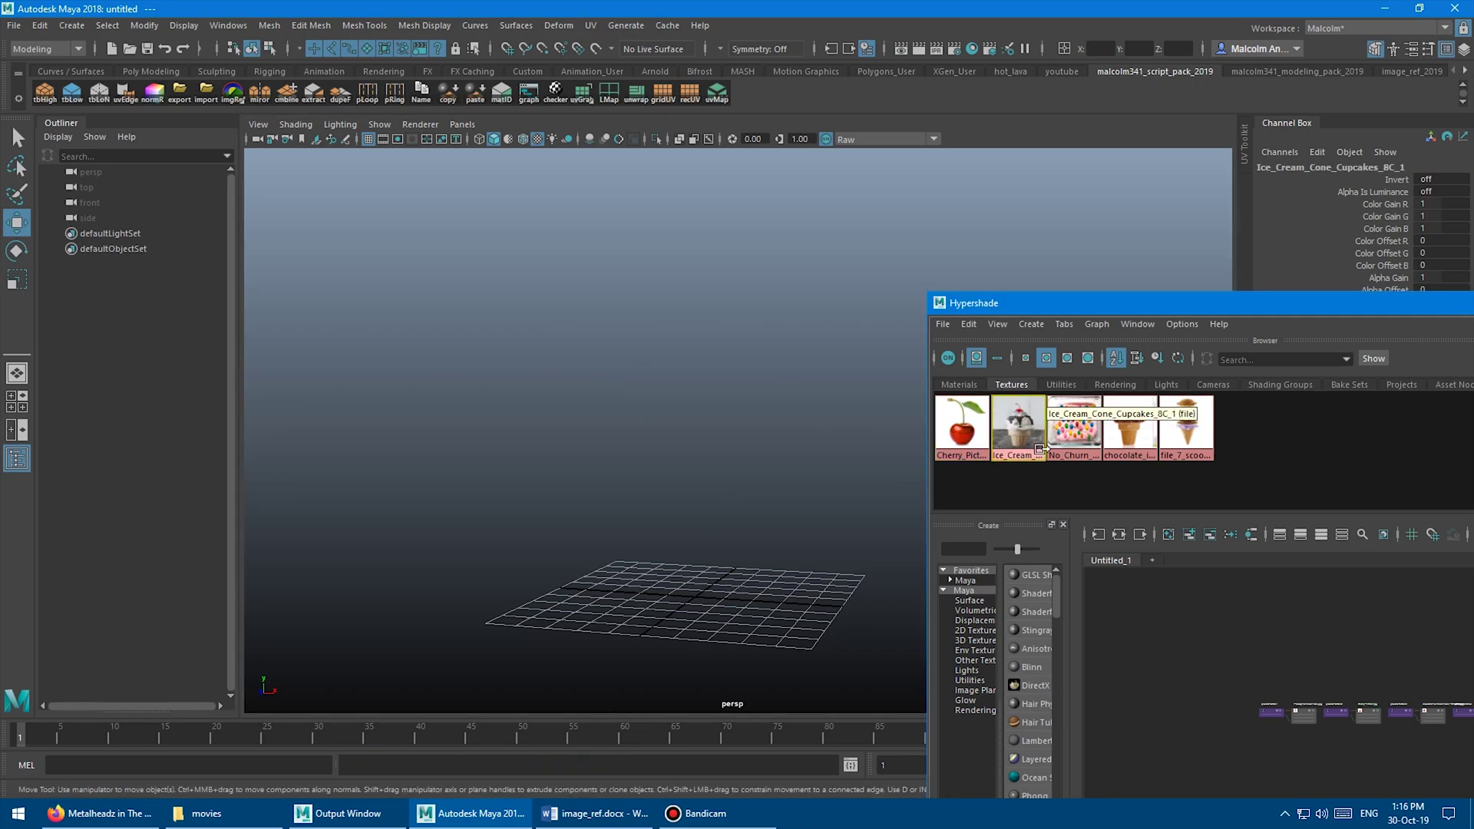
{"action": "left_click", "coordinate": [233, 96]}
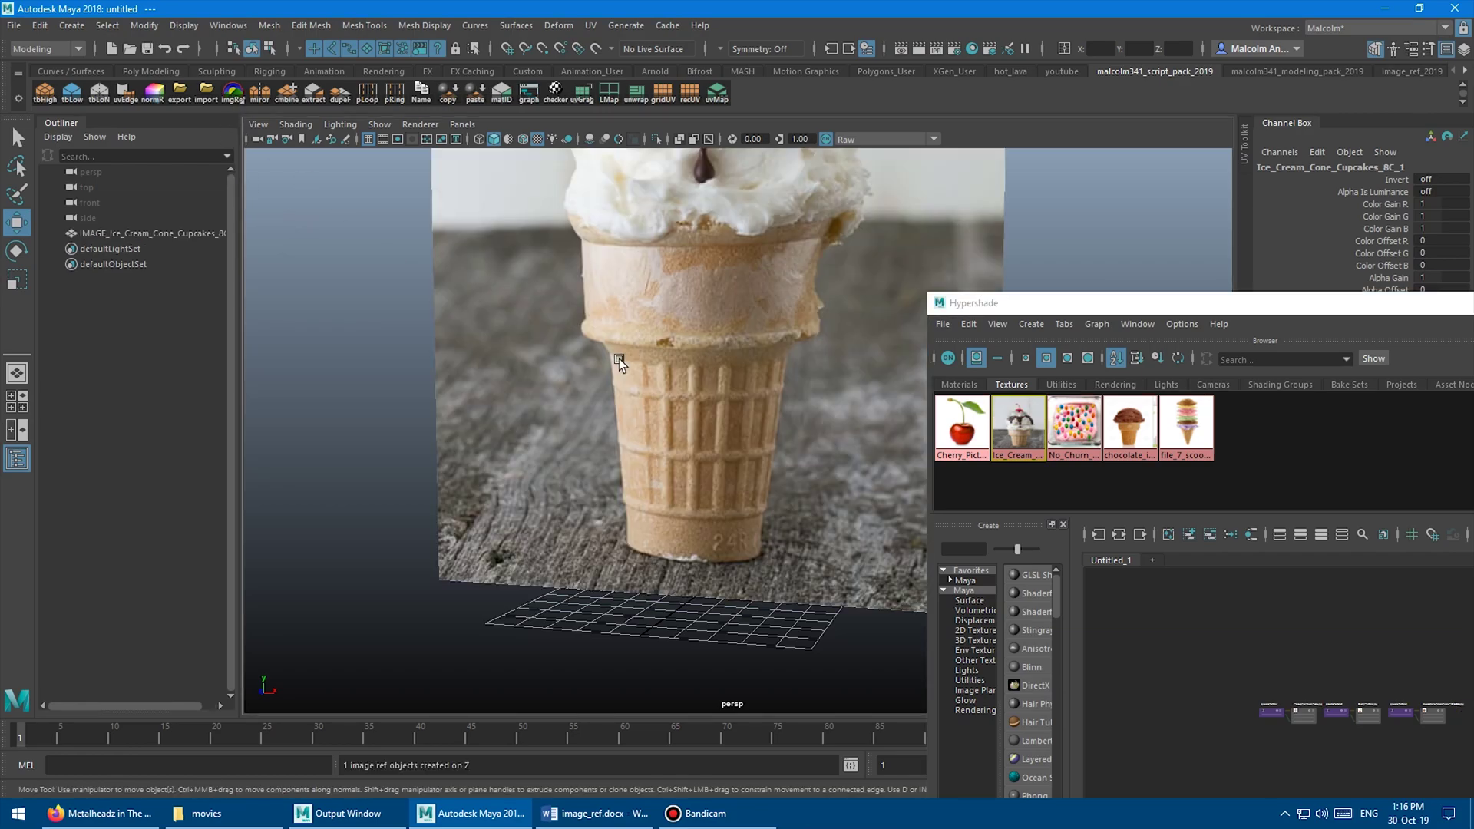
{"action": "middle_click_drag", "start_coordinate": [564, 328], "coordinate": [532, 458], "text": "alt"}
{"action": "right_click_drag", "start_coordinate": [533, 457], "coordinate": [447, 454], "text": "alt"}
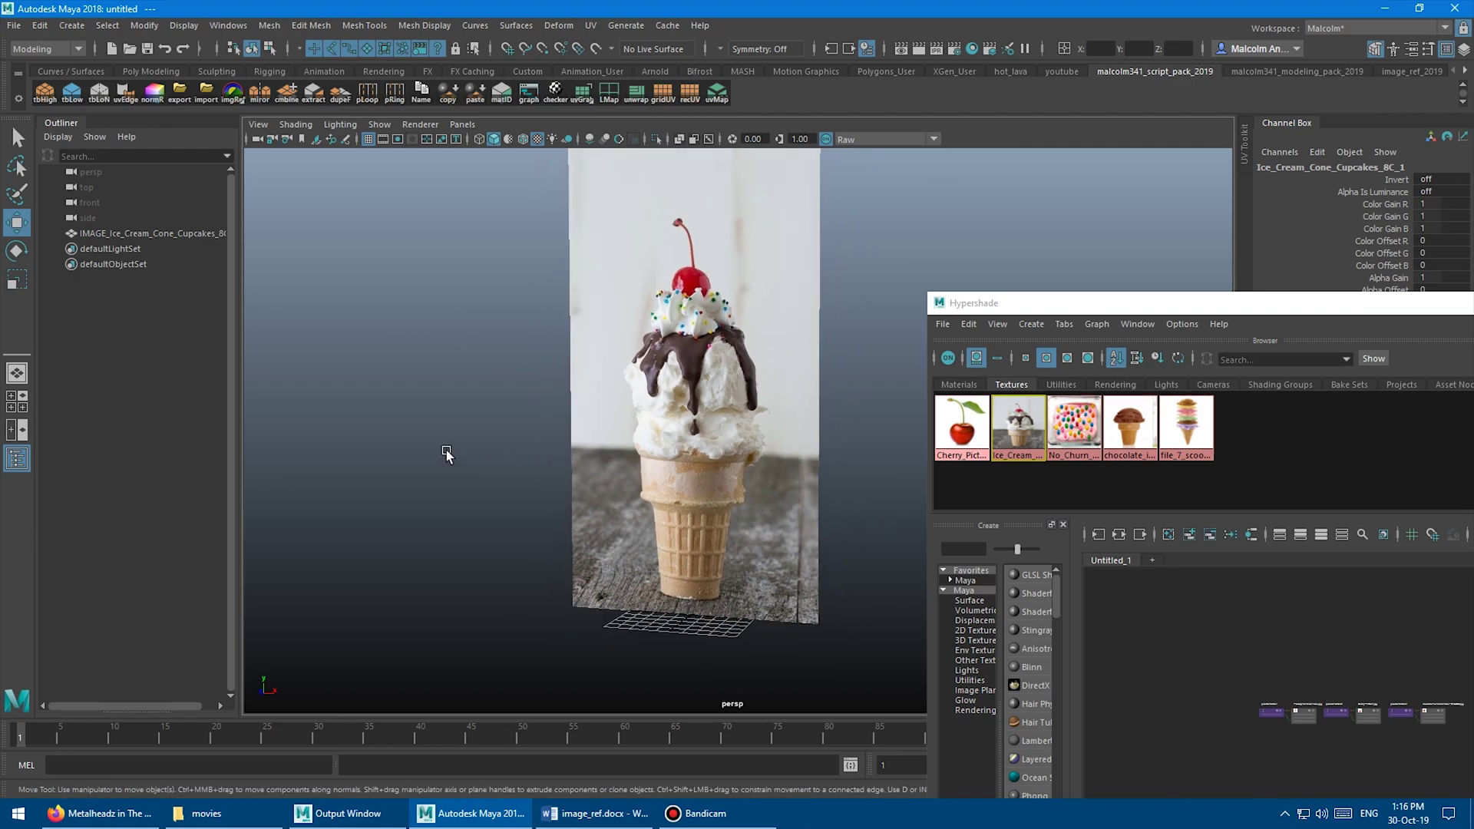
{"action": "left_click_drag", "start_coordinate": [448, 454], "coordinate": [461, 443], "text": "alt"}
{"action": "middle_click_drag", "start_coordinate": [532, 381], "coordinate": [528, 423], "text": "alt"}
{"action": "right_click_drag", "start_coordinate": [528, 424], "coordinate": [495, 424], "text": "alt"}
{"action": "left_click_drag", "start_coordinate": [496, 425], "coordinate": [504, 422], "text": "alt"}
Scale the new ice cream reference plane down uniformly to about 100.5 in X and 183.561 in Y
{"action": "left_click", "coordinate": [711, 456]}
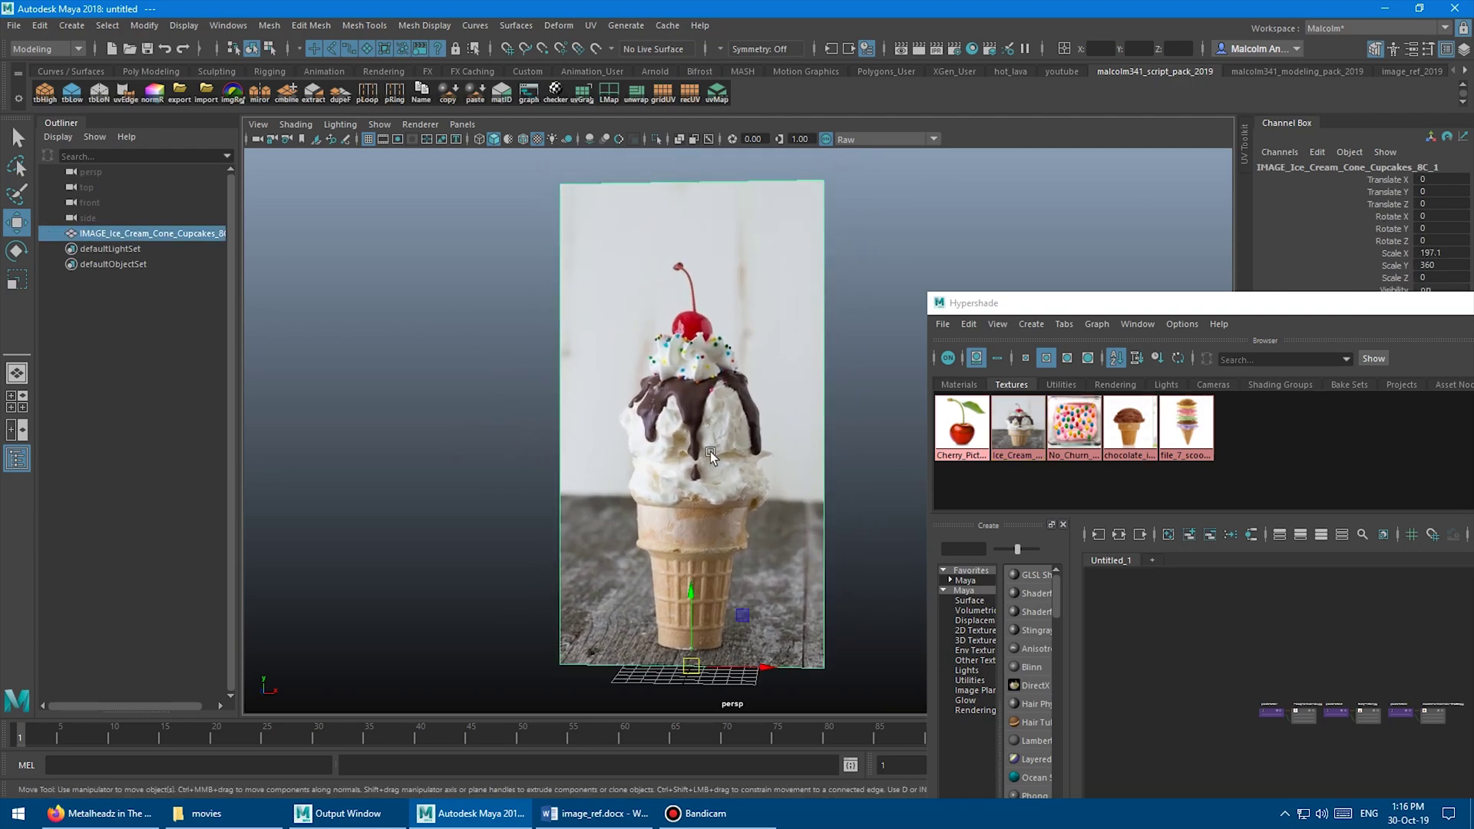
{"action": "left_click_drag", "start_coordinate": [612, 435], "coordinate": [623, 384], "text": "alt"}
{"action": "key", "text": "r"}
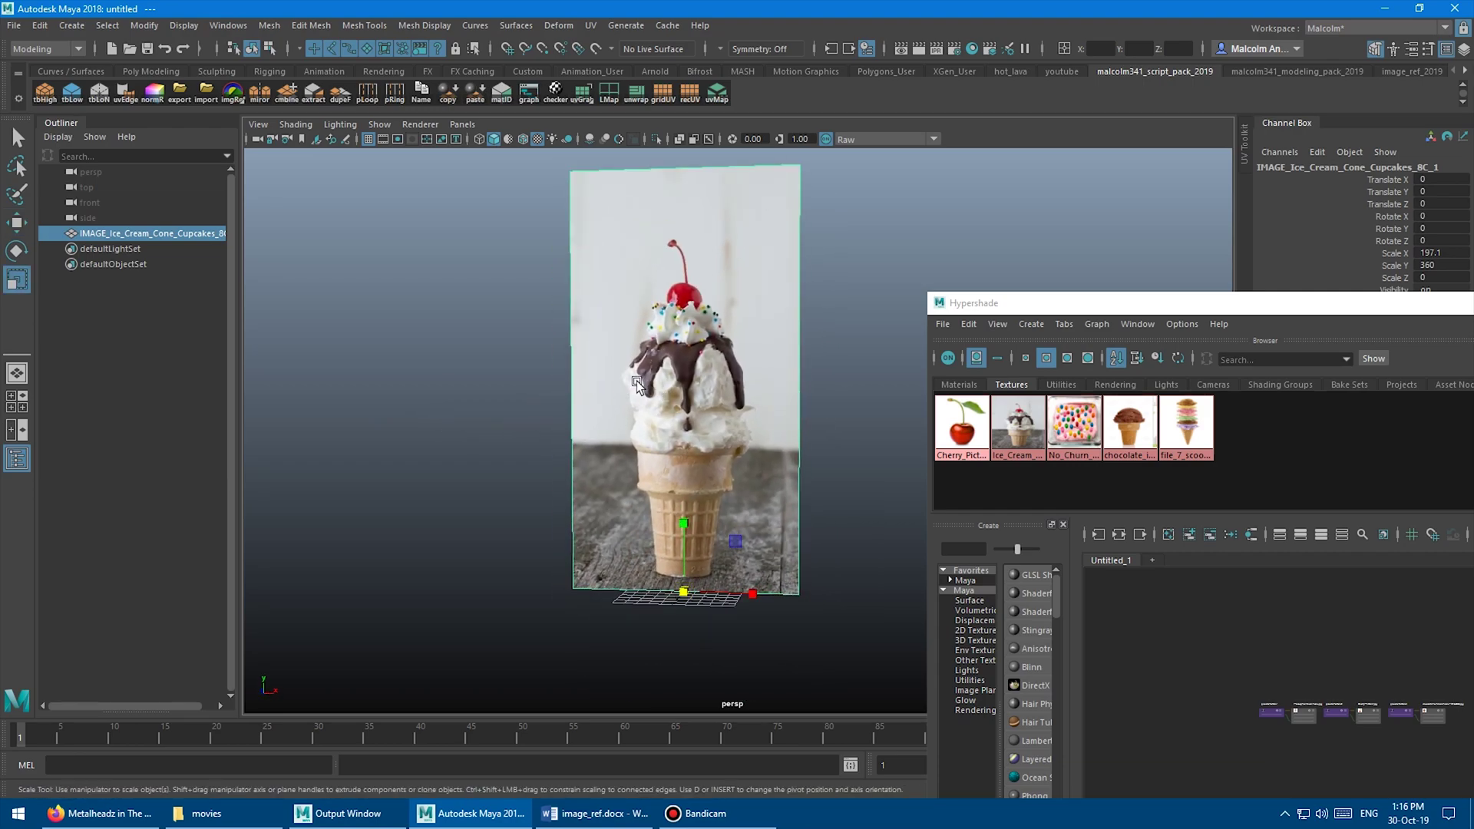
{"action": "middle_click_drag", "start_coordinate": [637, 381], "coordinate": [458, 261]}
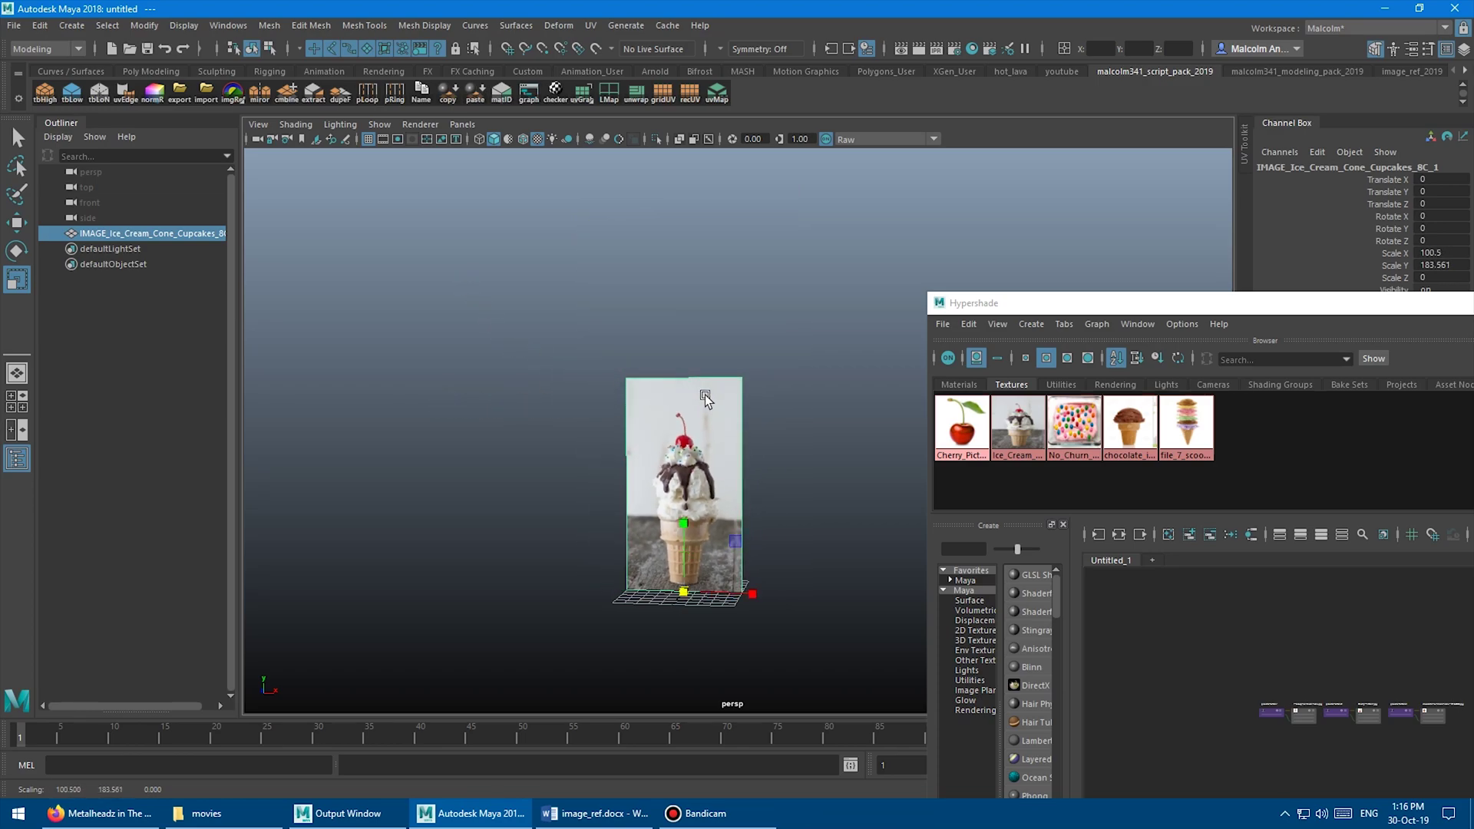
Create an image reference plane from the No_Churn_Bubble_Gum_Ice_Cream texture with the imgBg script and scale it uniformly to about 473.935 by 315.957
{"action": "left_click", "coordinate": [1074, 430]}
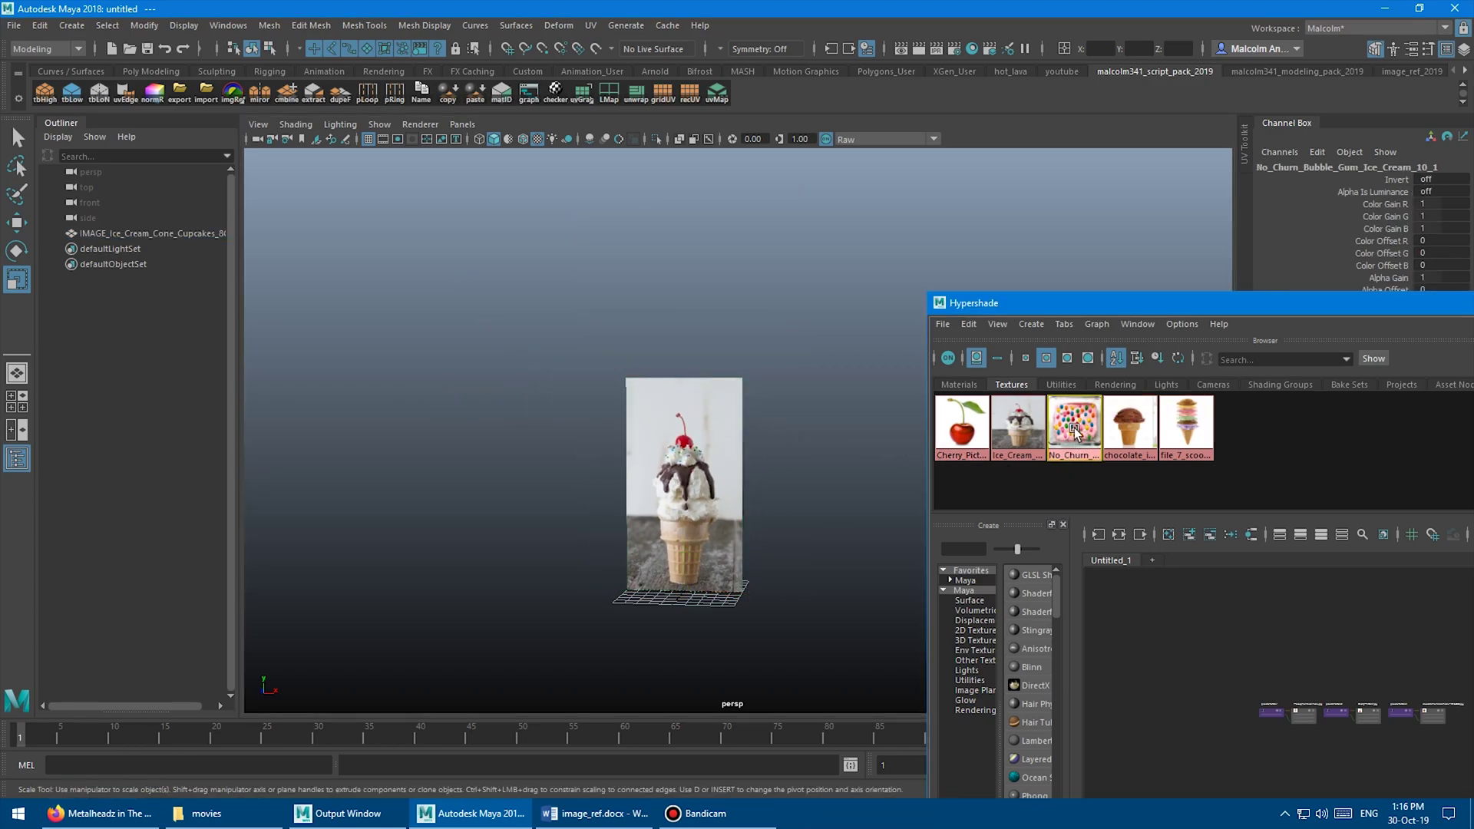
{"action": "left_click", "coordinate": [232, 93]}
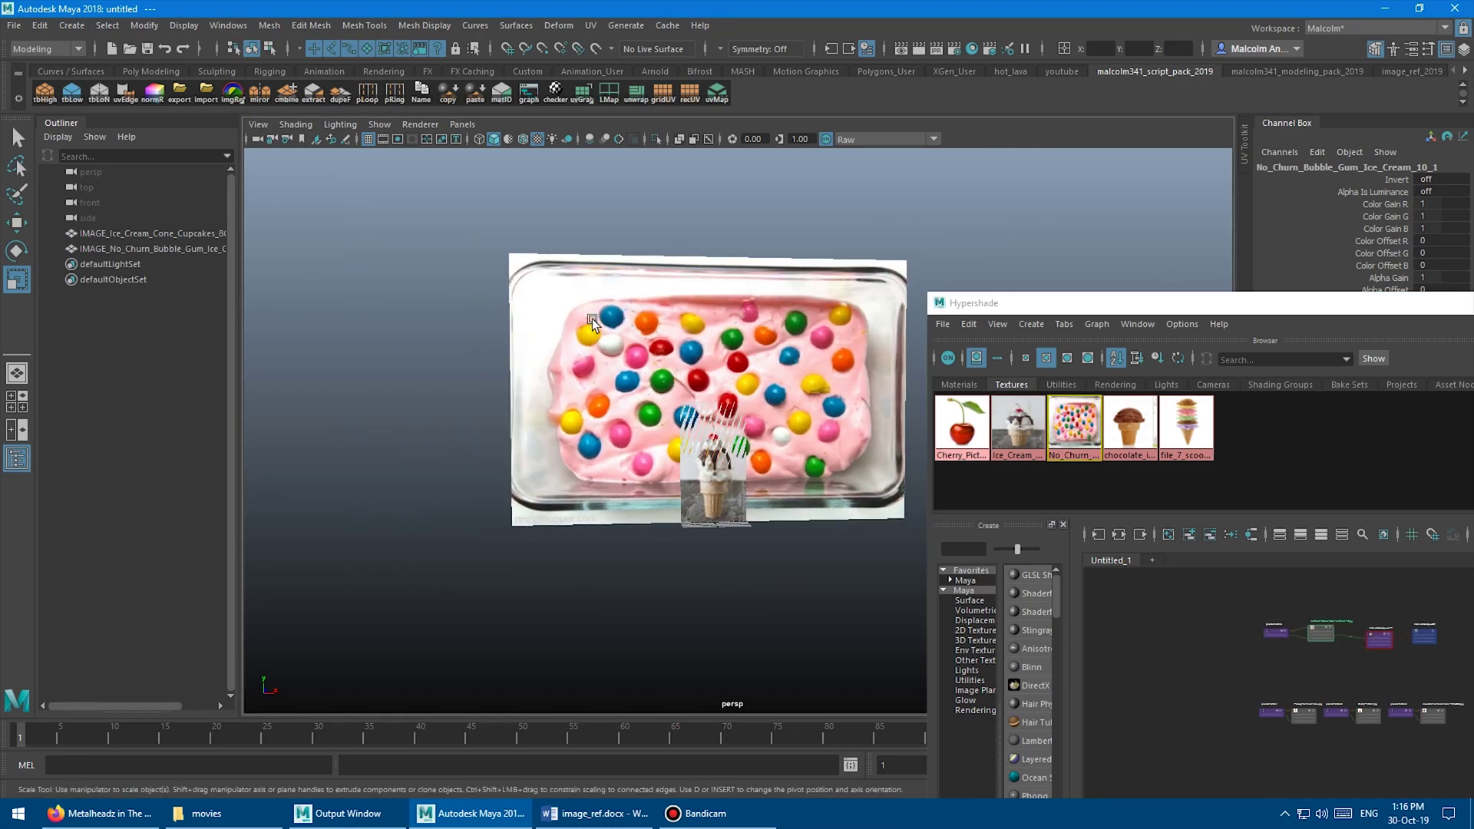
{"action": "middle_click_drag", "start_coordinate": [596, 319], "coordinate": [500, 342]}
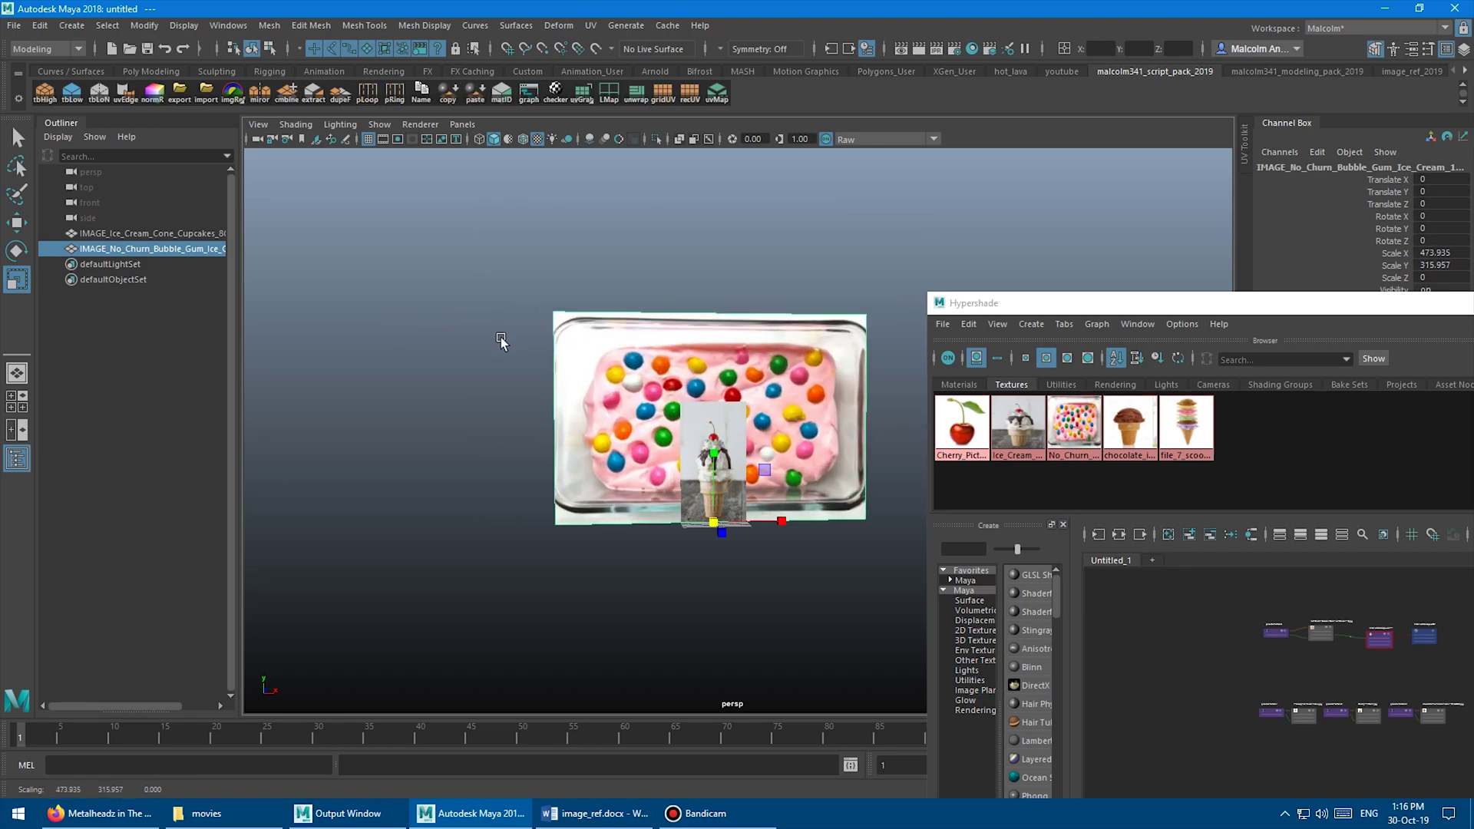
Move the bubble gum plane in front of the ice cream plane at Translate Z 7.831 and scale it down to about 180.24 by 120.16
{"action": "left_click_drag", "start_coordinate": [500, 342], "coordinate": [702, 334], "text": "alt"}
{"action": "left_click_drag", "start_coordinate": [853, 420], "coordinate": [736, 347], "text": "alt"}
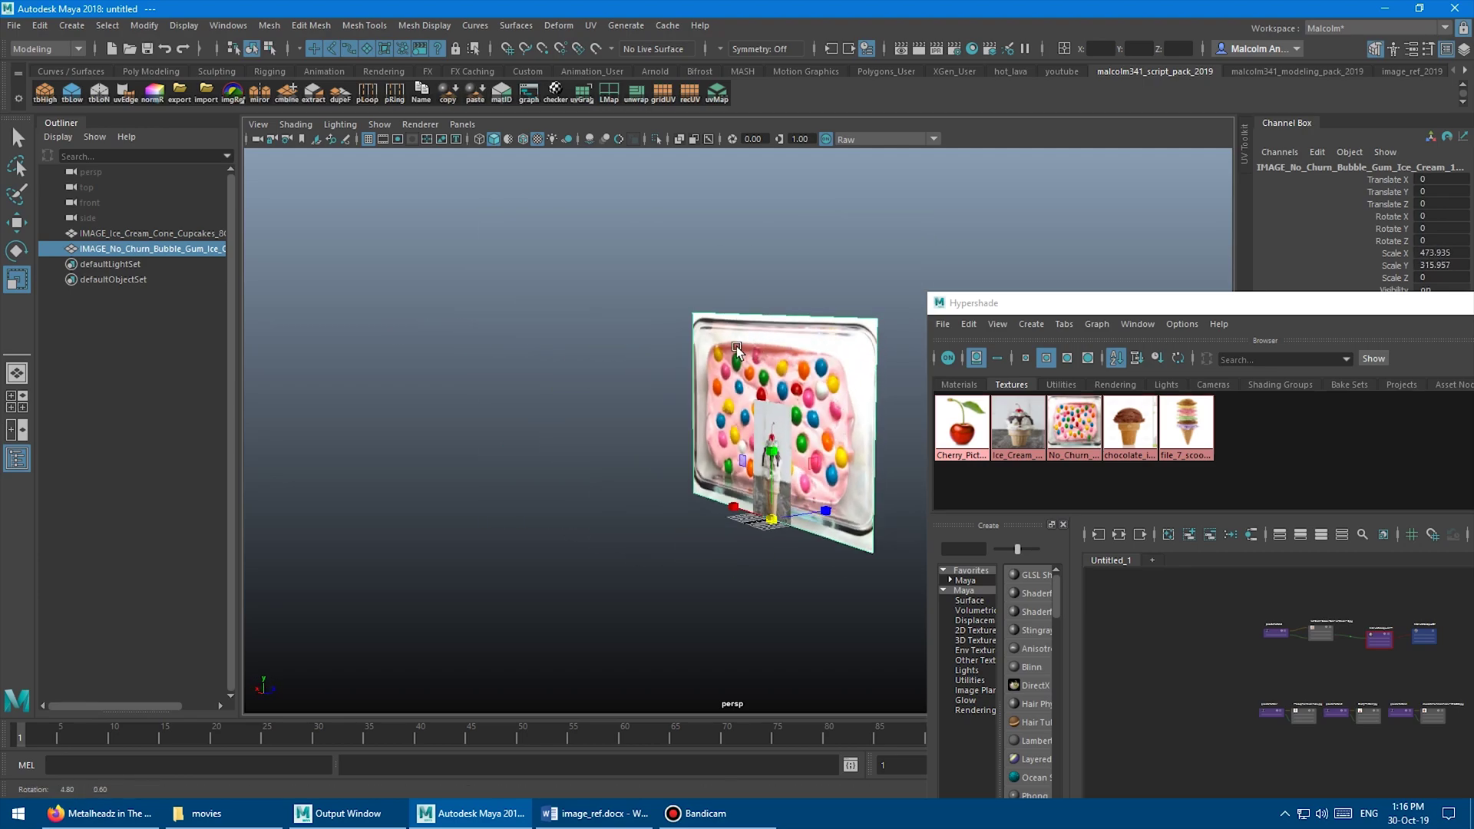
{"action": "scroll", "coordinate": [733, 348], "scroll_direction": "up", "scroll_amount": 4}
{"action": "middle_click_drag", "start_coordinate": [702, 329], "coordinate": [569, 345]}
{"action": "left_click_drag", "start_coordinate": [707, 491], "coordinate": [564, 423], "text": "alt"}
{"action": "middle_click_drag", "start_coordinate": [564, 422], "coordinate": [464, 431]}
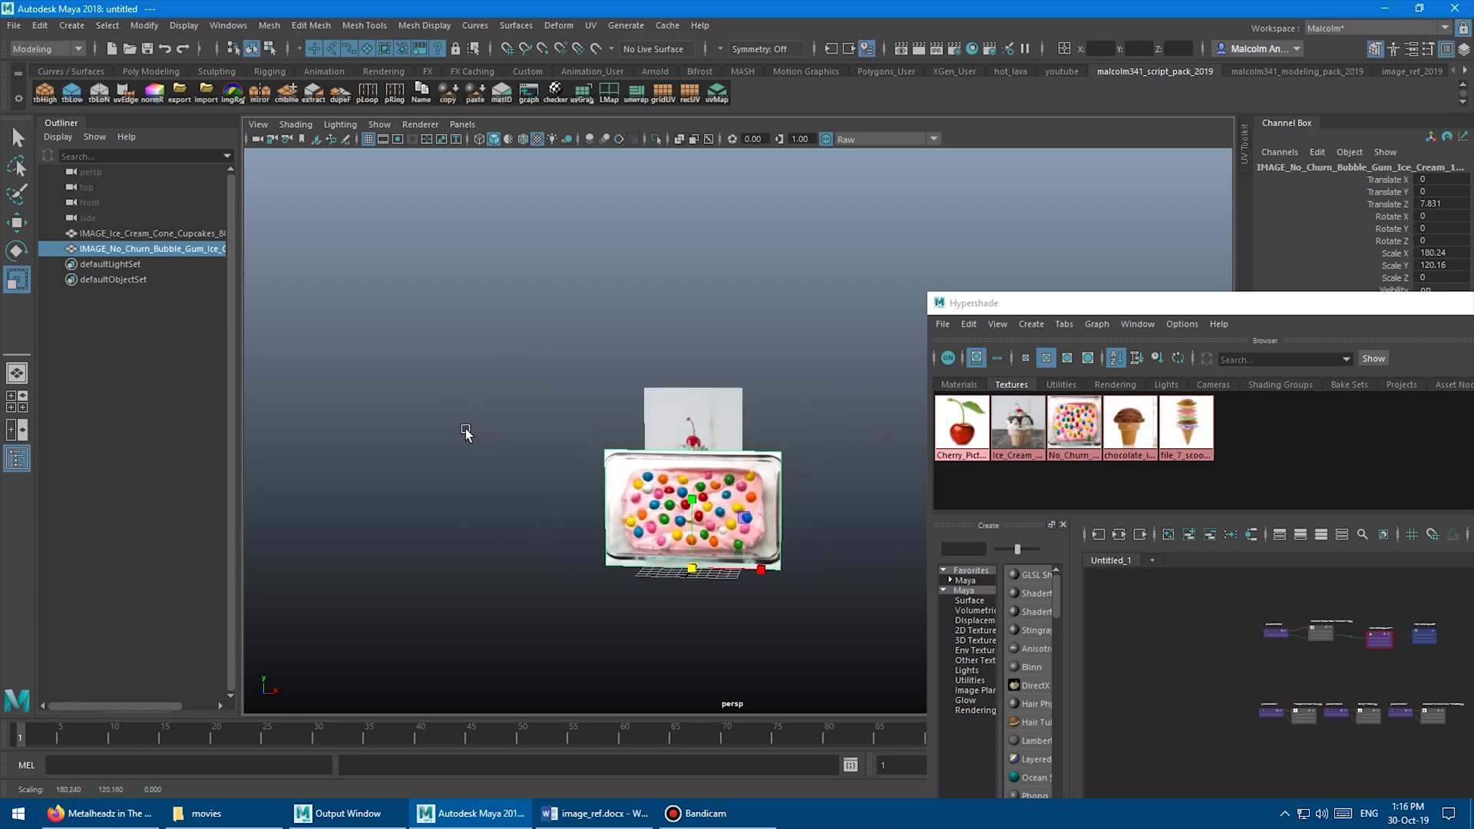
Delete both reference planes and generate planes from all five imported textures at once with the imgBg script
{"action": "left_click_drag", "start_coordinate": [454, 295], "coordinate": [823, 580]}
{"action": "key", "text": "Delete"}
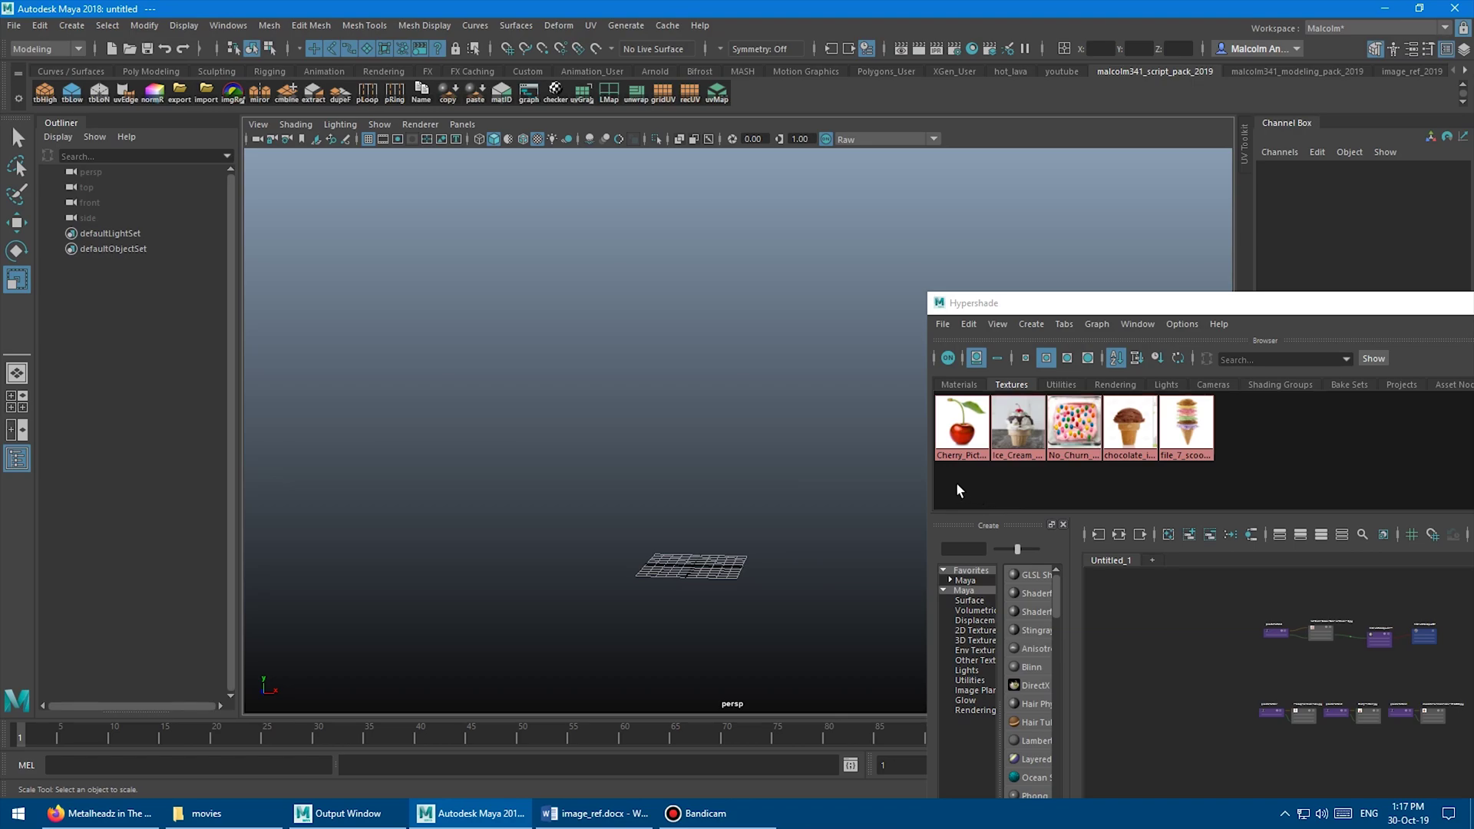
{"action": "left_click_drag", "start_coordinate": [957, 483], "coordinate": [1189, 428]}
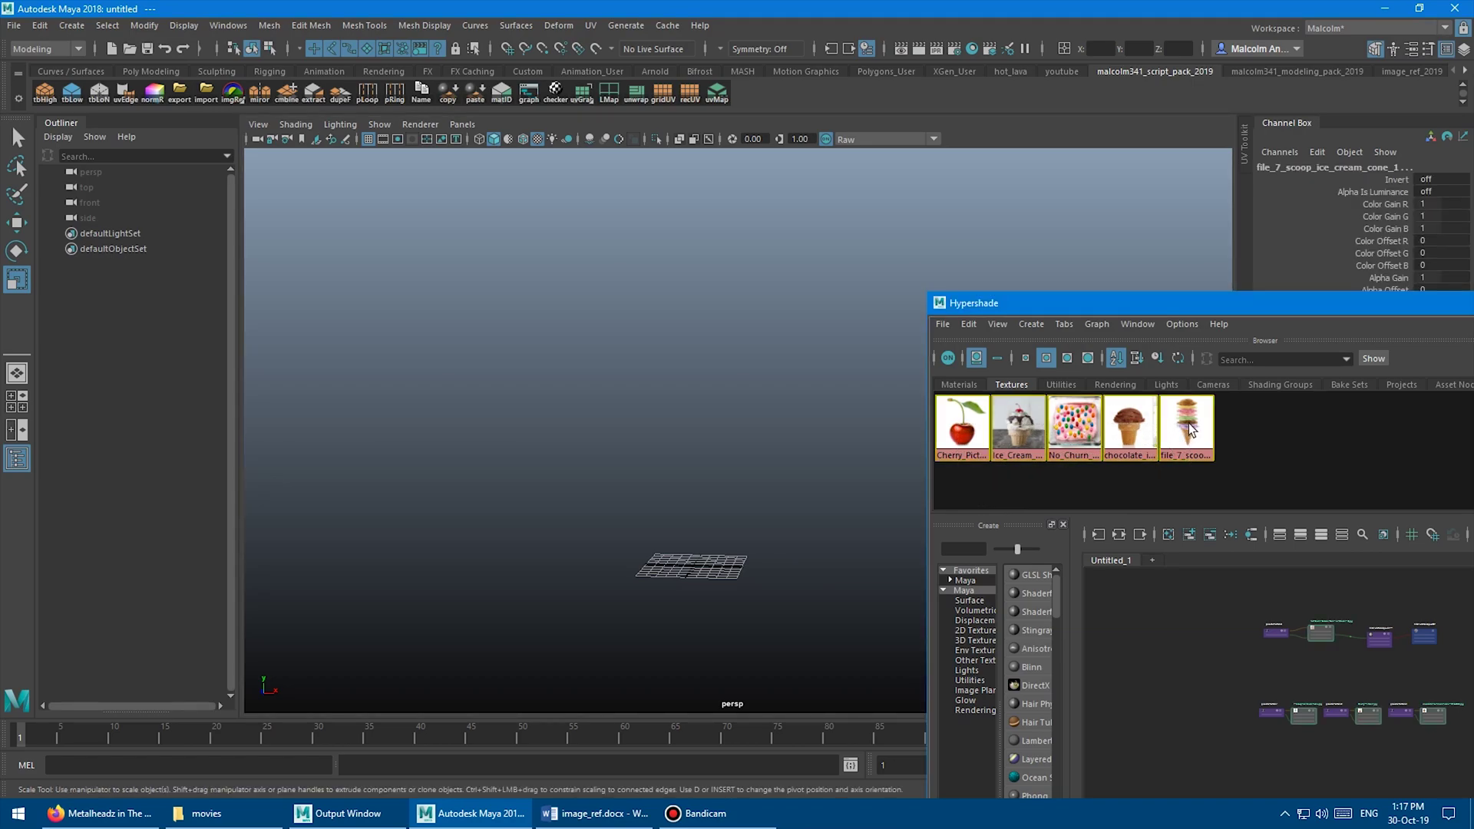
{"action": "left_click", "coordinate": [233, 95]}
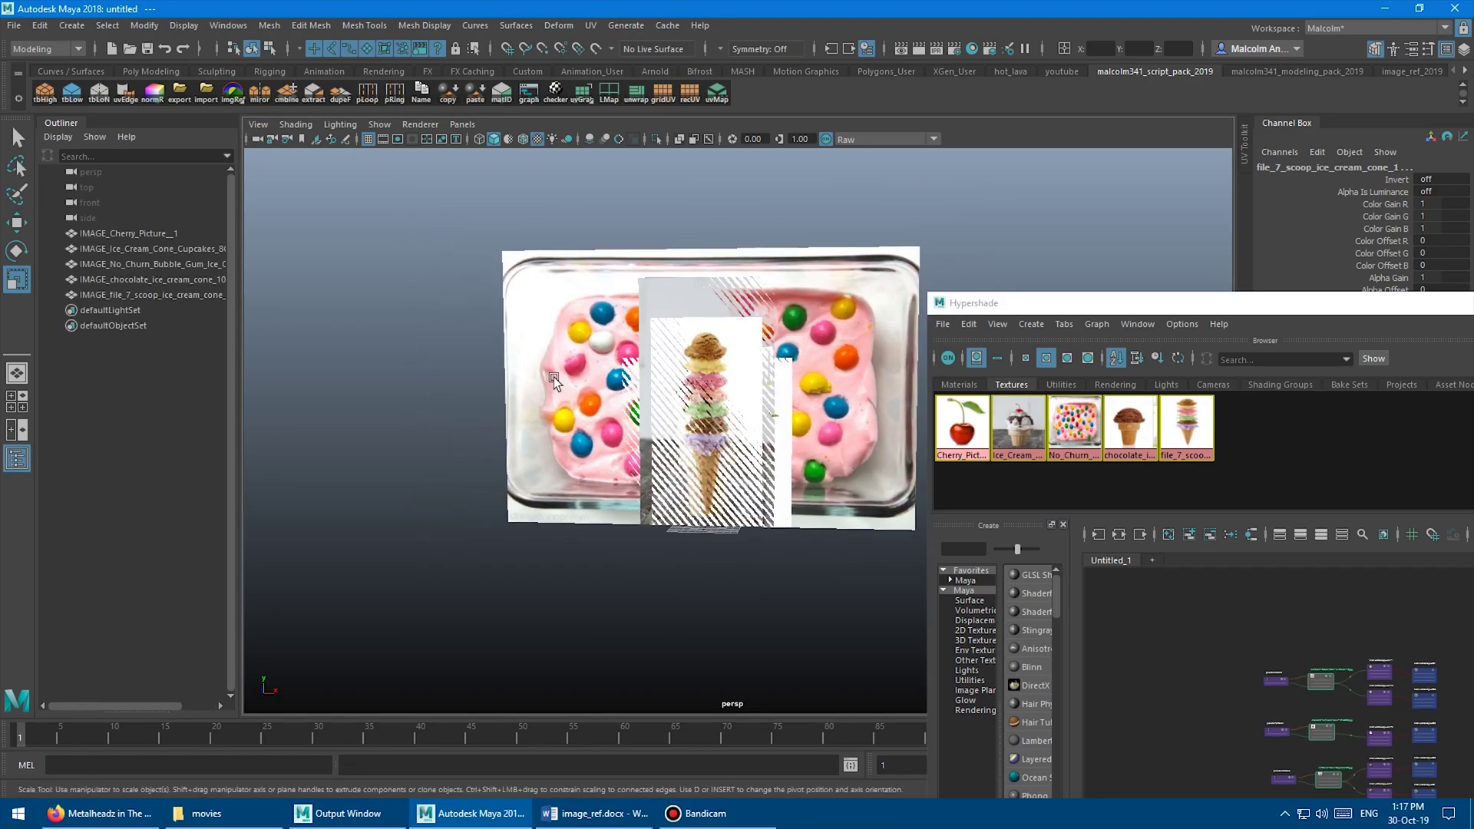
Move the bubble gum plane out along negative X and the ice cream cupcake plane to about 443.352 in X
{"action": "left_click", "coordinate": [554, 377]}
{"action": "key", "text": "w"}
{"action": "left_click_drag", "start_coordinate": [768, 503], "coordinate": [480, 490]}
{"action": "left_click", "coordinate": [733, 347]}
{"action": "right_click_drag", "start_coordinate": [732, 350], "coordinate": [519, 399], "text": "alt"}
{"action": "middle_click_drag", "start_coordinate": [519, 400], "coordinate": [417, 395], "text": "alt"}
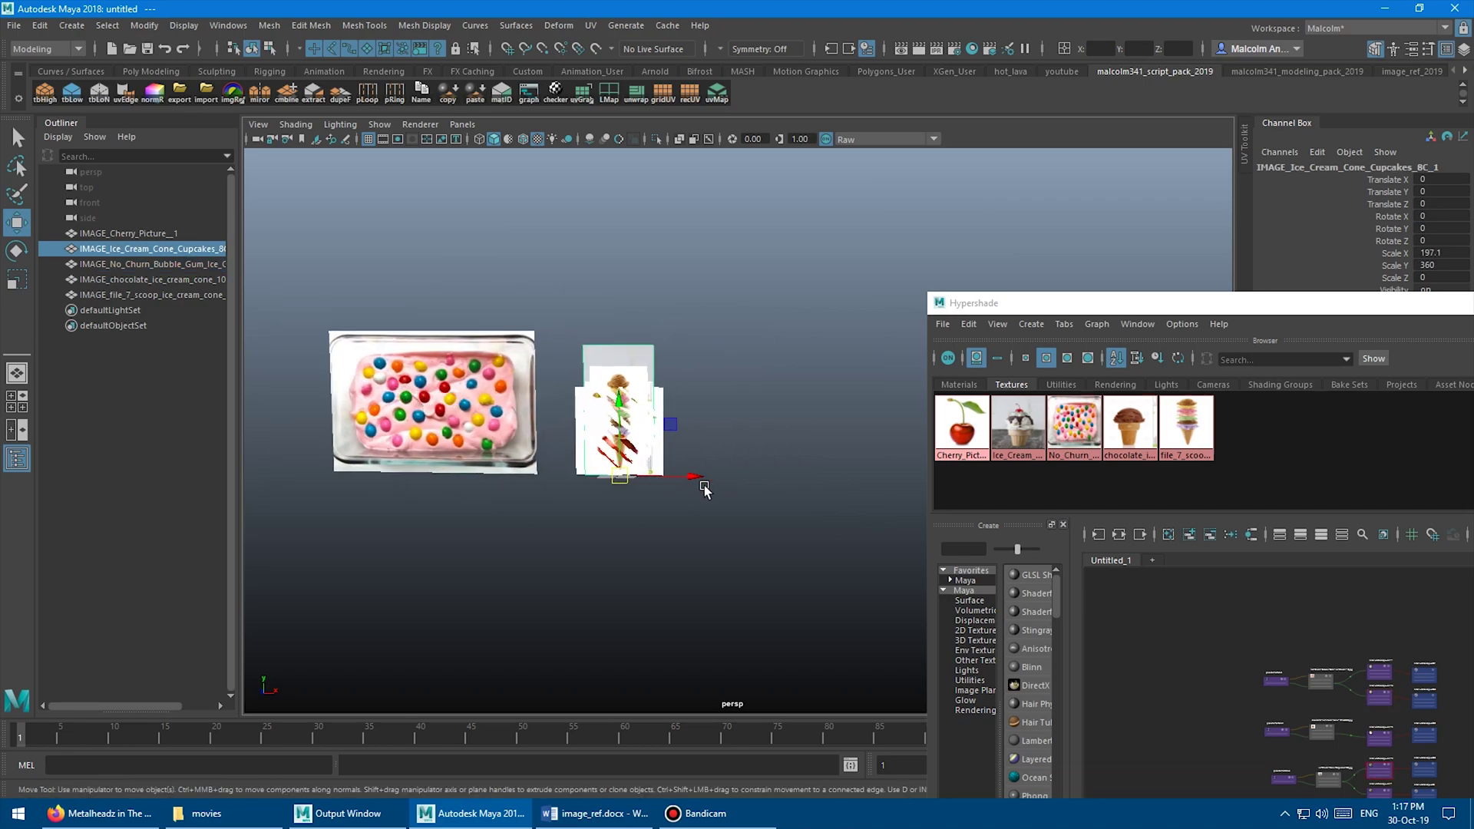
{"action": "left_click_drag", "start_coordinate": [705, 490], "coordinate": [816, 486]}
Move the seven-scoop plane beyond the cupcake plane, the chocolate cone plane between cherry and cupcake, and the cherry plane to about -23.668 in X
{"action": "left_click", "coordinate": [636, 373]}
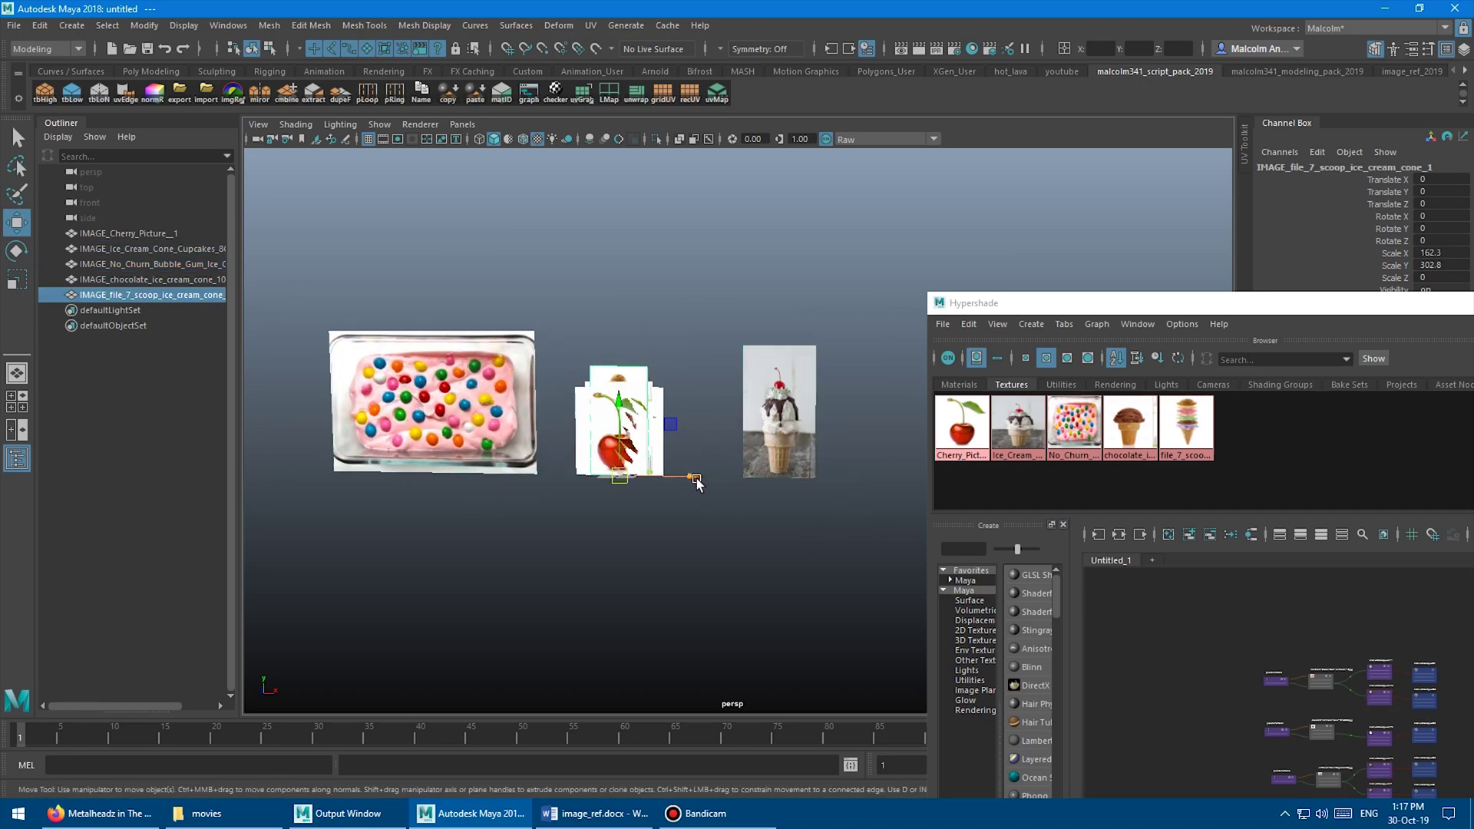
{"action": "left_click_drag", "start_coordinate": [697, 480], "coordinate": [927, 498]}
{"action": "left_click", "coordinate": [643, 384]}
{"action": "mouse_move", "coordinate": [694, 479]}
{"action": "left_mouse_down"}
{"action": "mouse_move", "coordinate": [764, 481]}
{"action": "mouse_move", "coordinate": [676, 477]}
{"action": "left_mouse_up"}
{"action": "left_click", "coordinate": [611, 423]}
Scale the bubble gum plane down, the cupcake plane up to about 277.908 by 507.594, and the seven-scoop plane up slightly
{"action": "left_click", "coordinate": [499, 407]}
{"action": "key", "text": "r"}
{"action": "middle_click_drag", "start_coordinate": [671, 314], "coordinate": [696, 356]}
{"action": "left_click", "coordinate": [775, 389]}
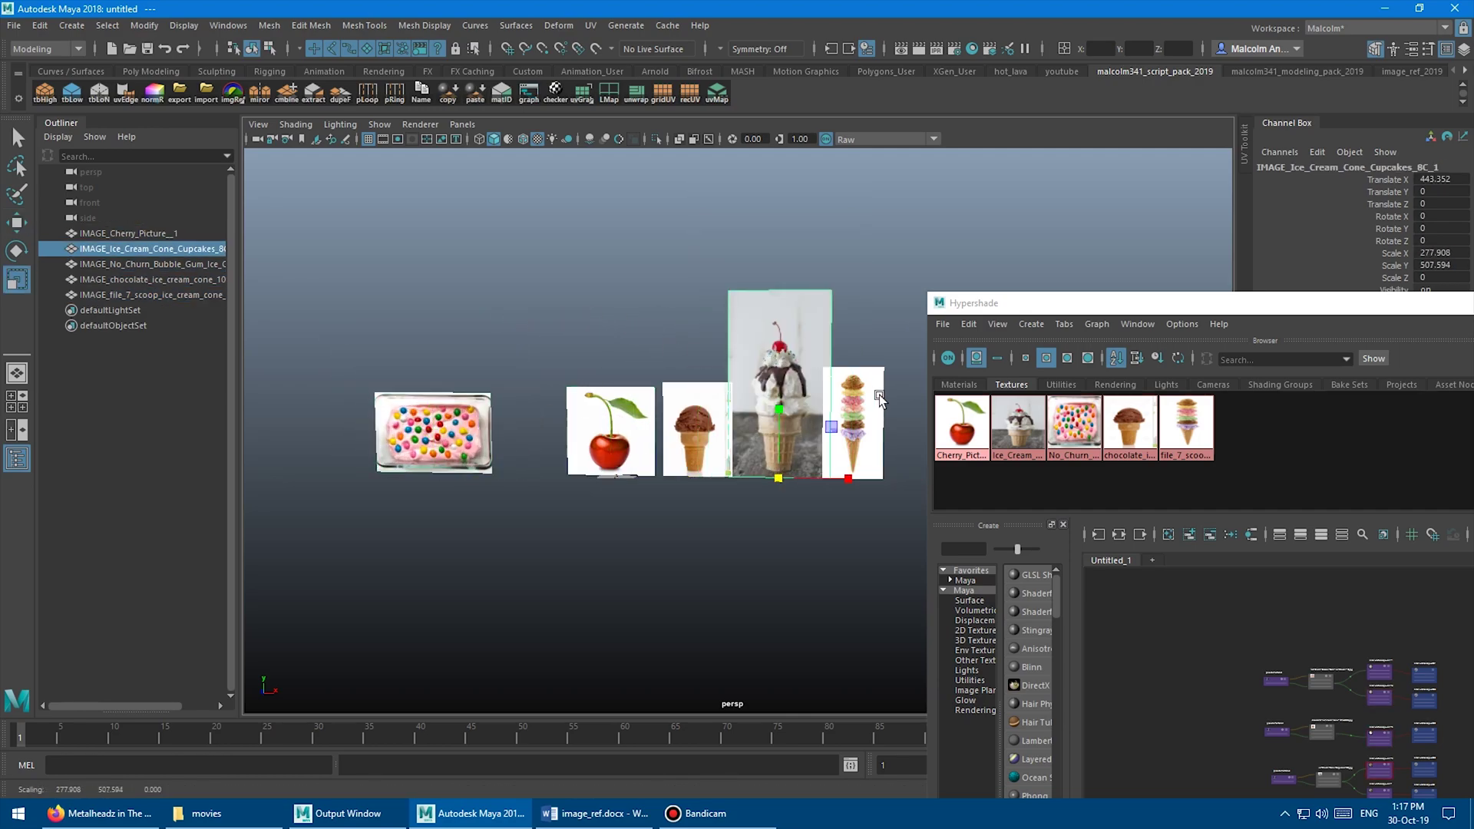
{"action": "left_click", "coordinate": [853, 422]}
Delete all five image reference planes from the scene
{"action": "left_click_drag", "start_coordinate": [375, 262], "coordinate": [869, 522]}
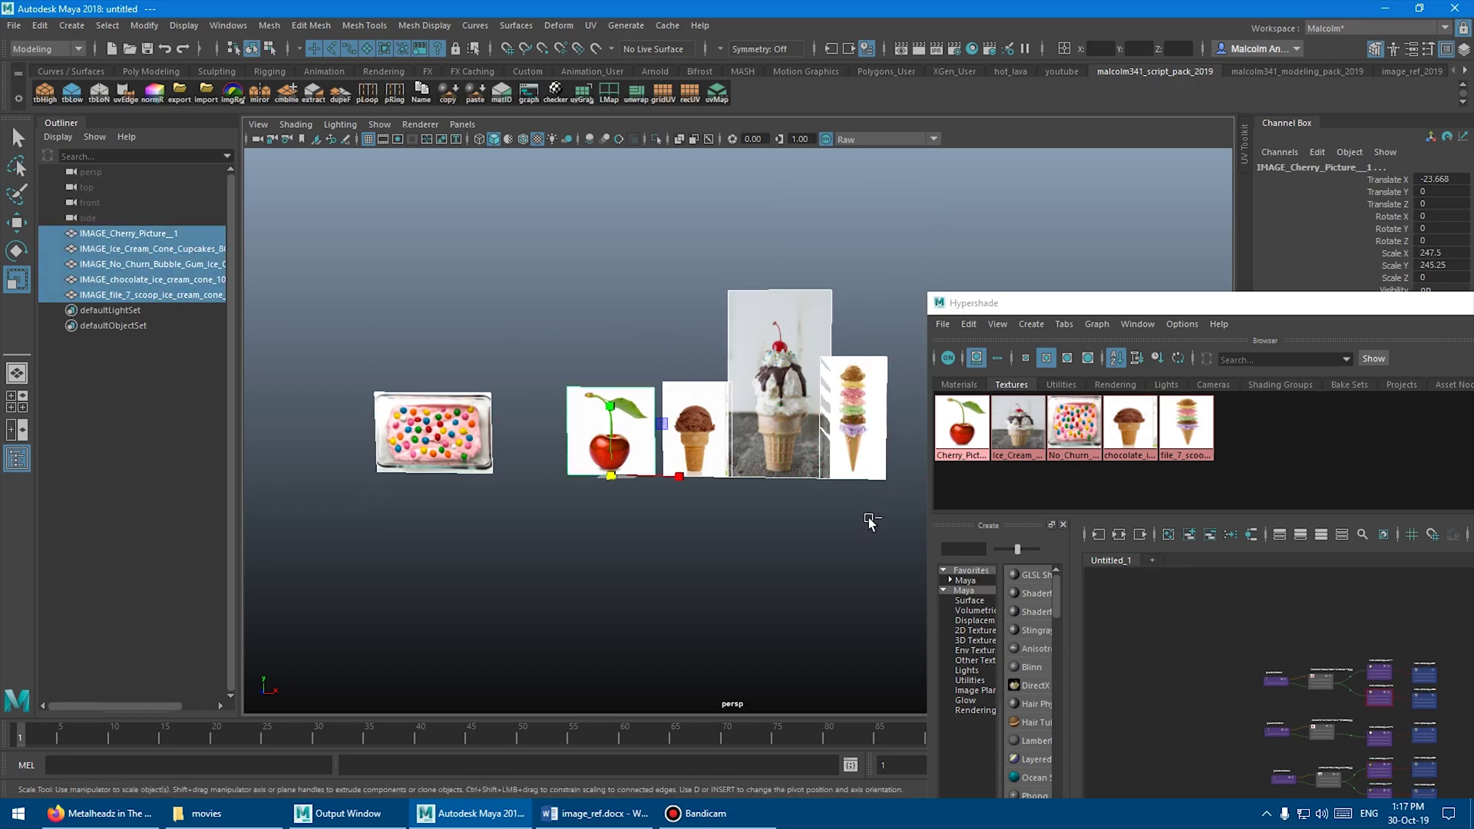
{"action": "key", "text": "Delete"}
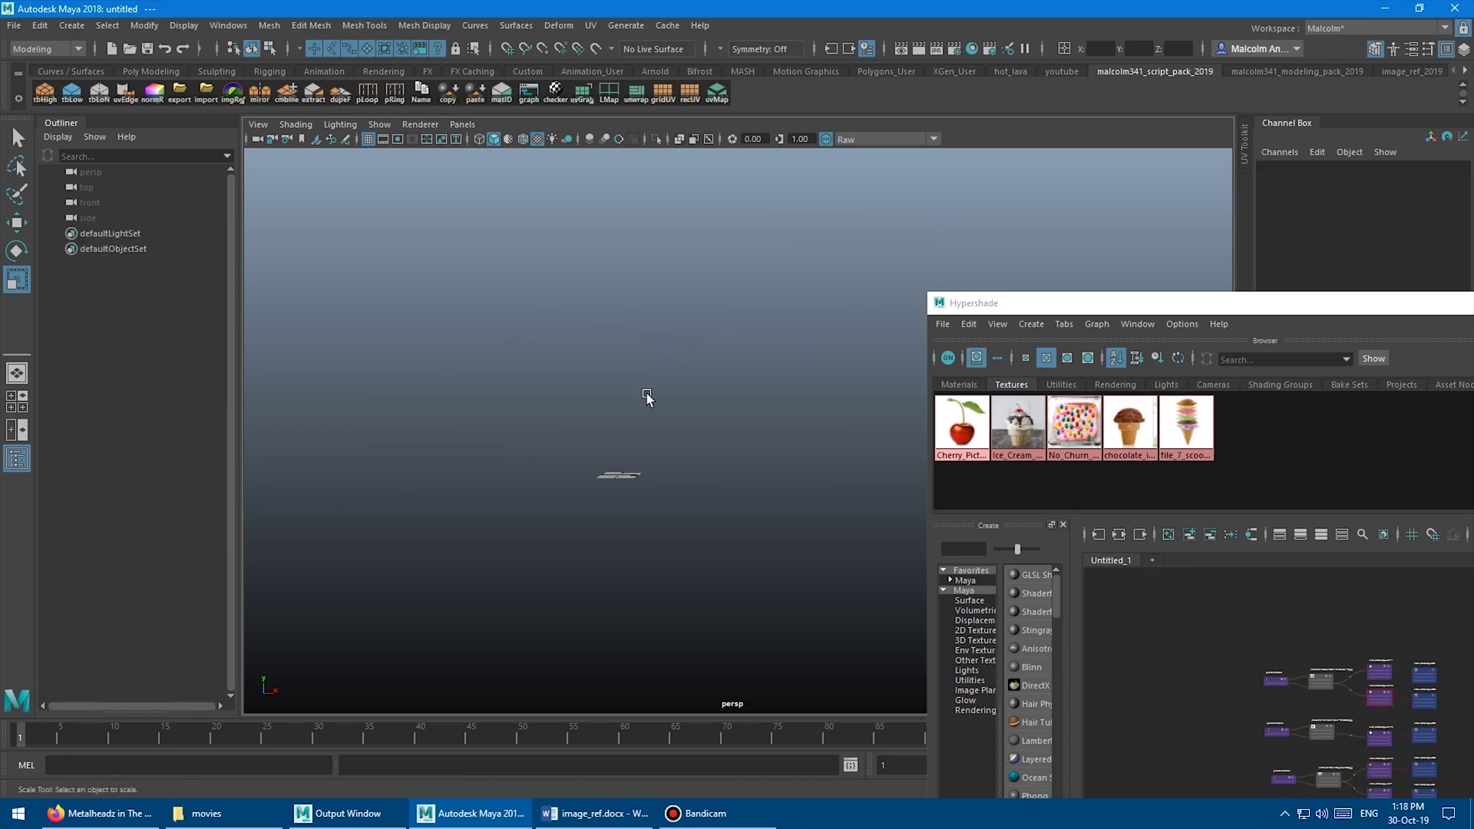
Create a single upright reference plane from the Ice_Cream_Cone_Cupcakes_8C texture with the imgBg script, viewing the grid at an angle
{"action": "left_click_drag", "start_coordinate": [634, 384], "coordinate": [595, 440], "text": "alt"}
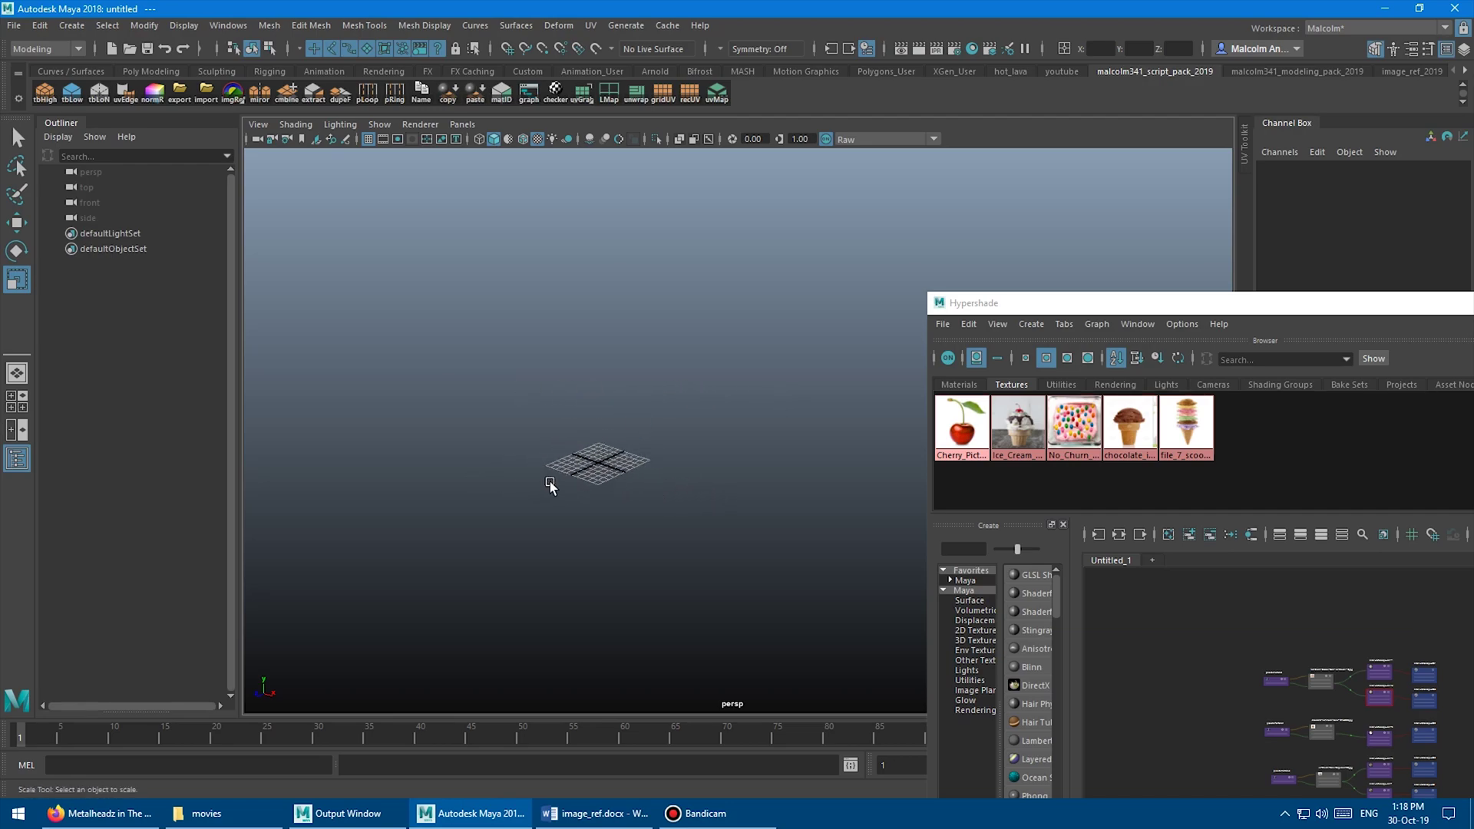
{"action": "middle_click_drag", "start_coordinate": [609, 466], "coordinate": [655, 435], "text": "alt"}
{"action": "right_click_drag", "start_coordinate": [656, 435], "coordinate": [730, 431], "text": "alt"}
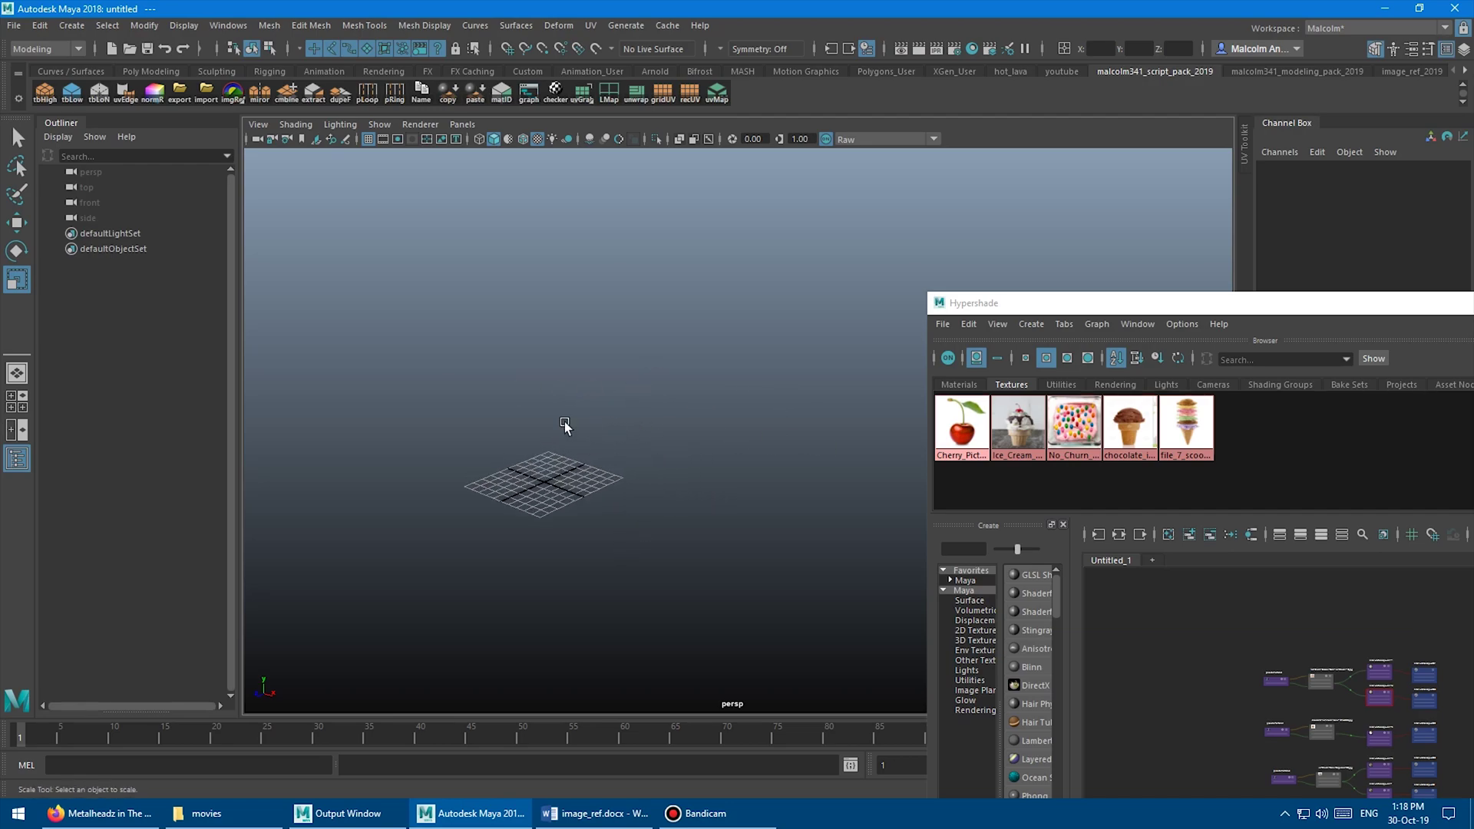
{"action": "middle_click_drag", "start_coordinate": [565, 428], "coordinate": [677, 416], "text": "alt"}
{"action": "right_click_drag", "start_coordinate": [677, 415], "coordinate": [766, 420], "text": "alt"}
{"action": "middle_click_drag", "start_coordinate": [453, 450], "coordinate": [526, 408], "text": "alt"}
{"action": "right_click_drag", "start_coordinate": [526, 408], "coordinate": [734, 411], "text": "alt"}
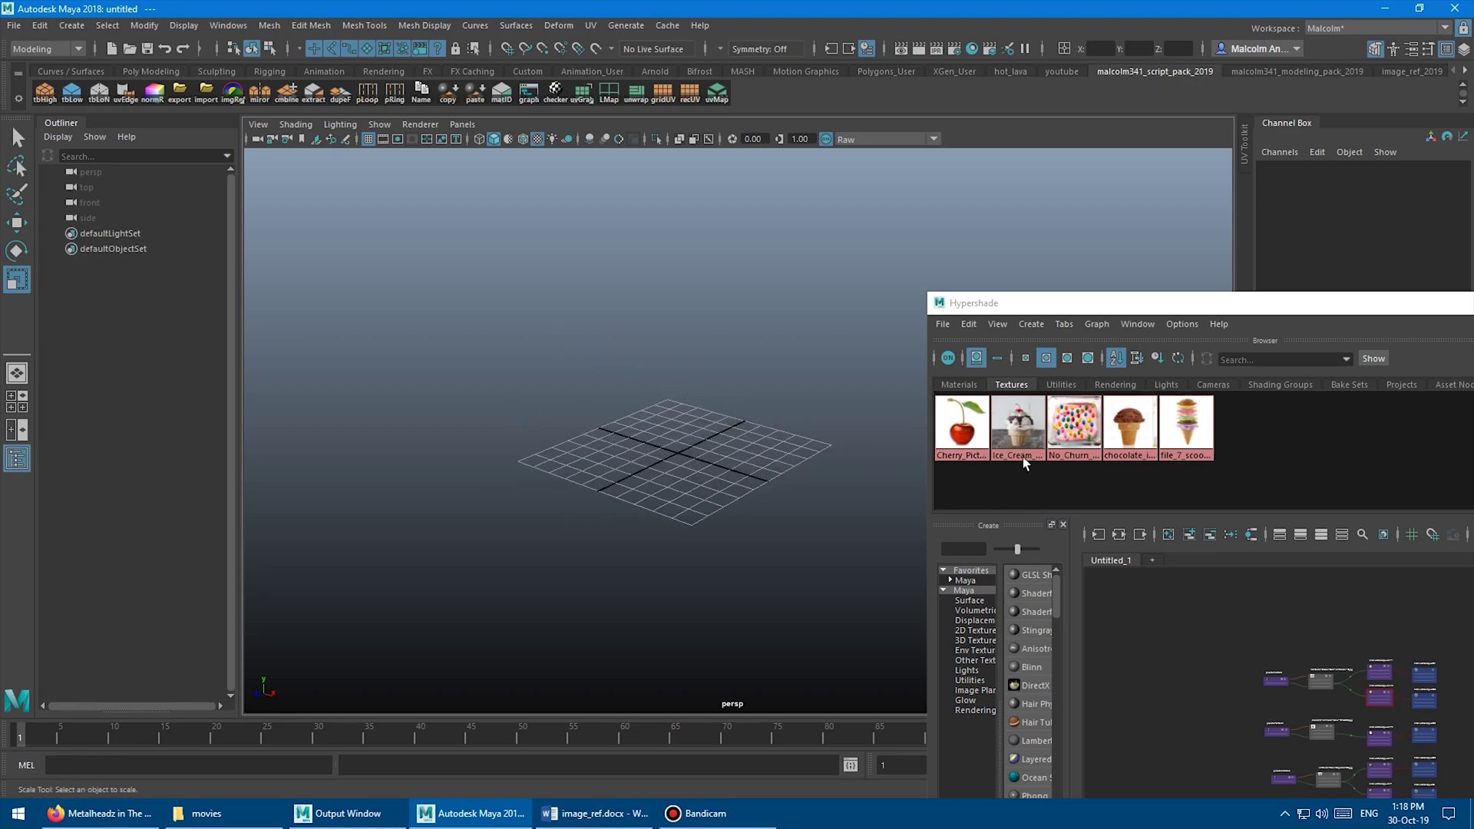
{"action": "left_click", "coordinate": [1021, 428]}
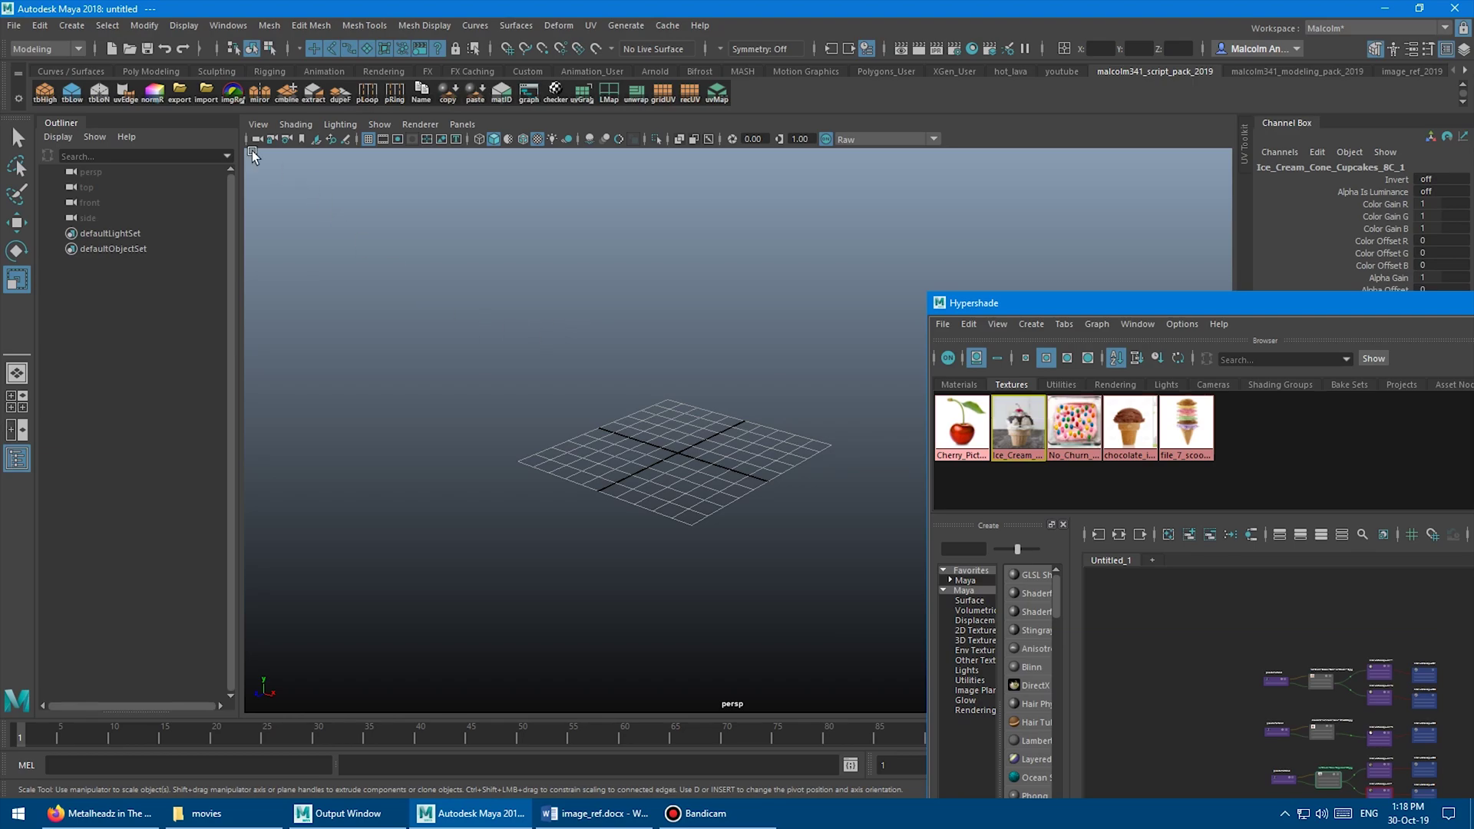
{"action": "left_click", "coordinate": [232, 96]}
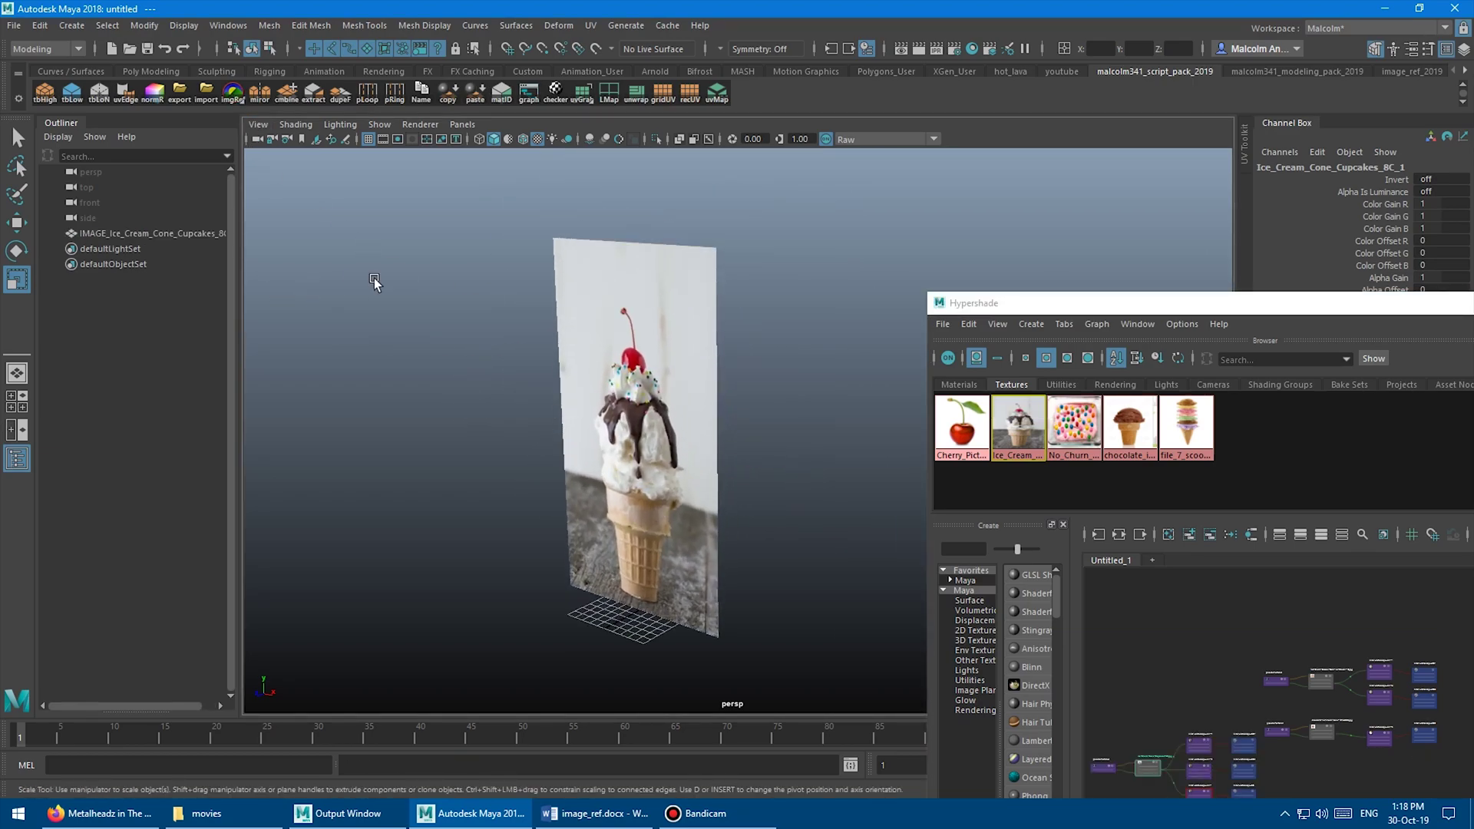
Add a side plane and a ground plane of the ice cream texture using the script's image ref X and image ref Y options
{"action": "right_click", "coordinate": [233, 94]}
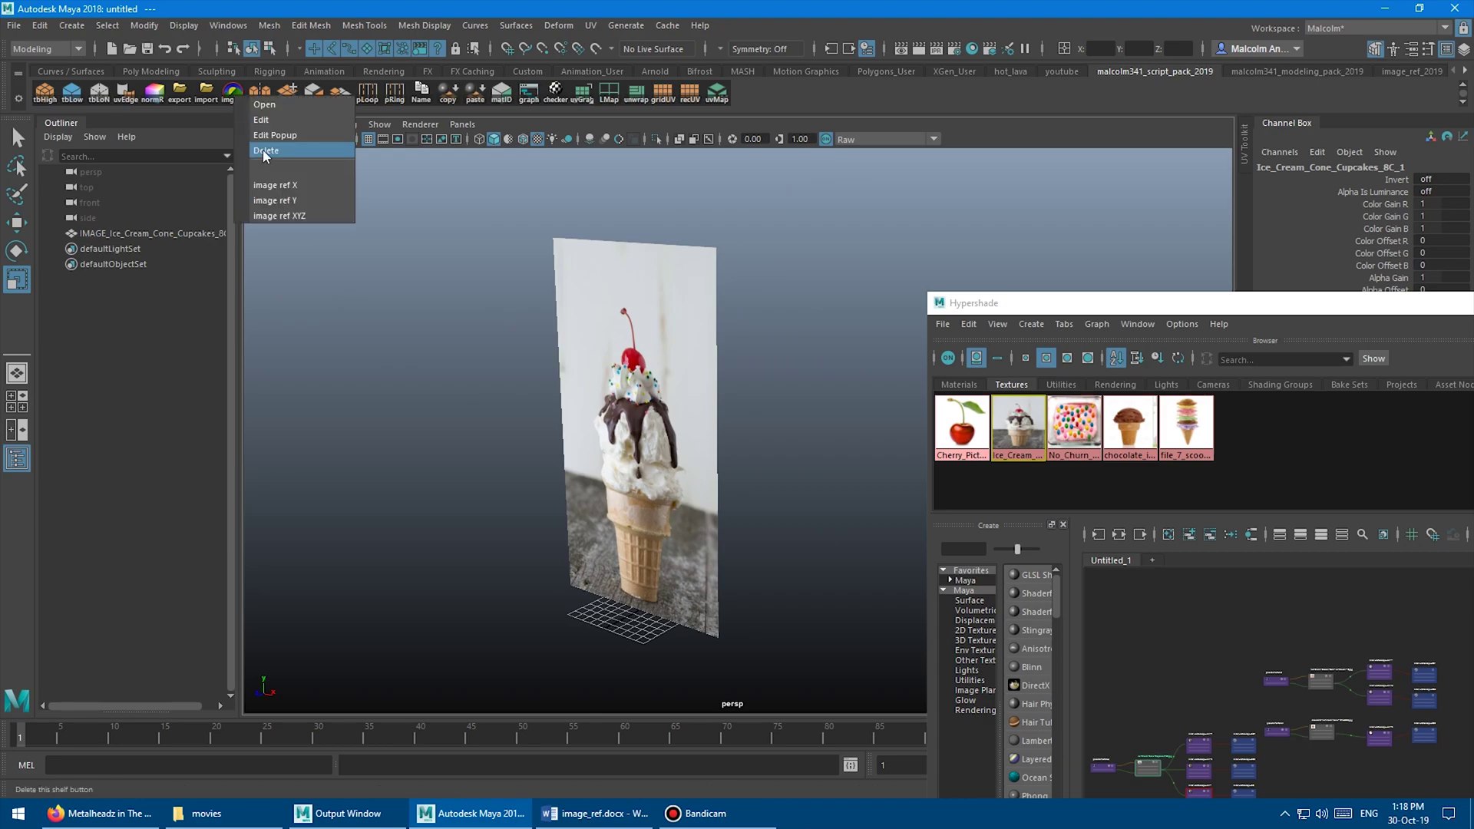
{"action": "left_click", "coordinate": [275, 185]}
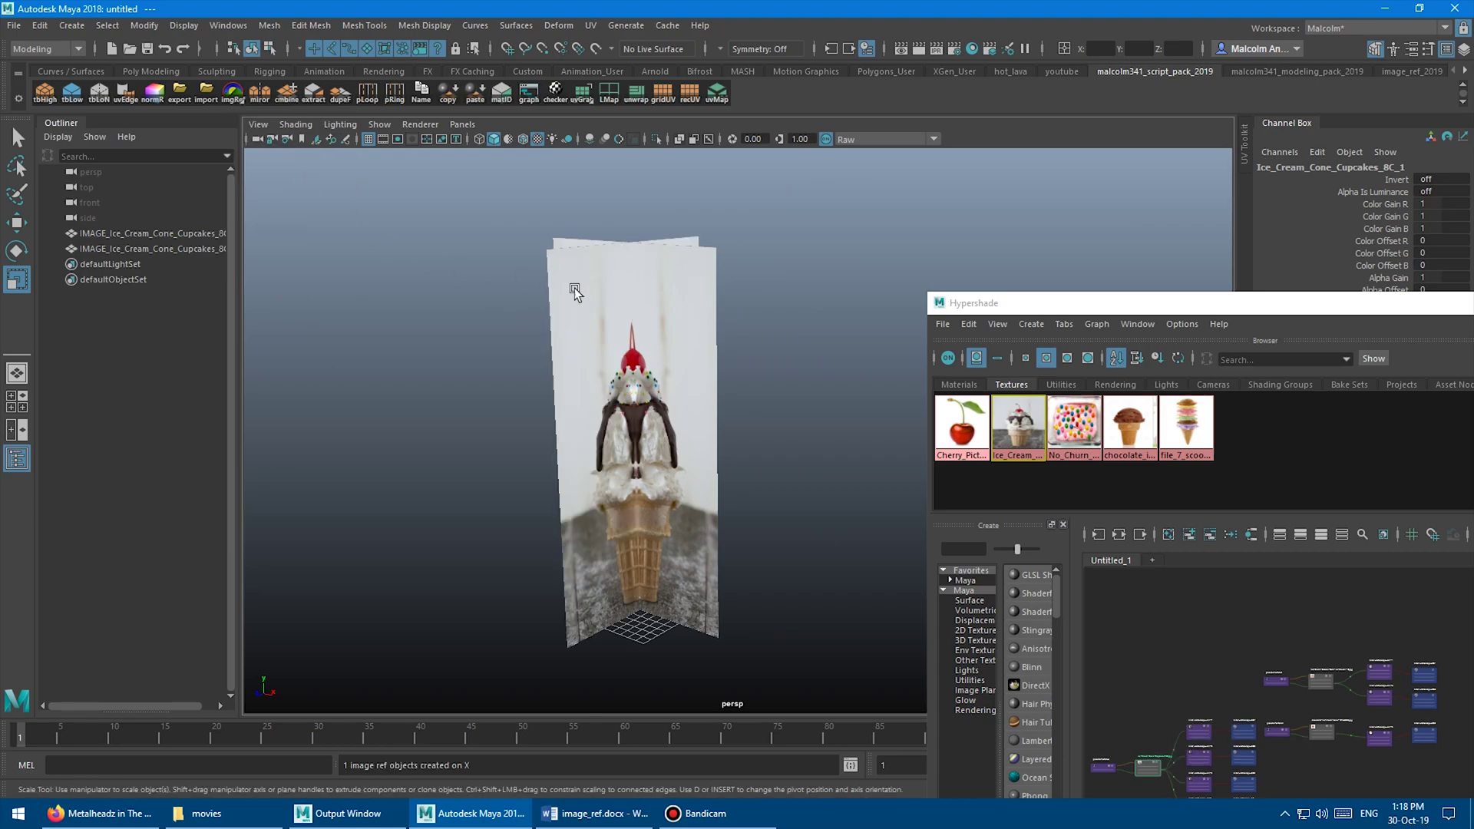
{"action": "left_click_drag", "start_coordinate": [574, 288], "coordinate": [637, 286], "text": "alt"}
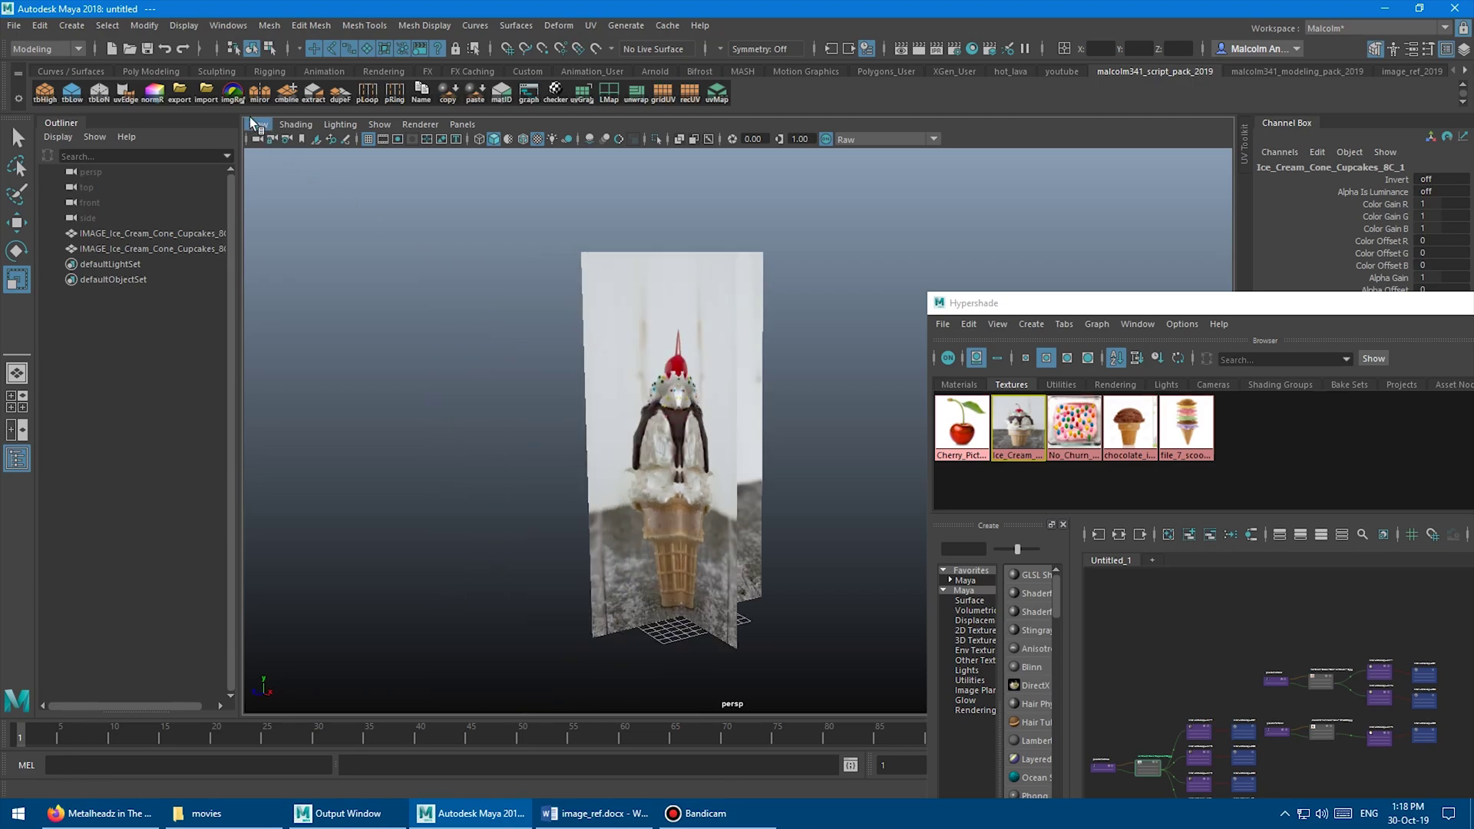
{"action": "right_click", "coordinate": [233, 94]}
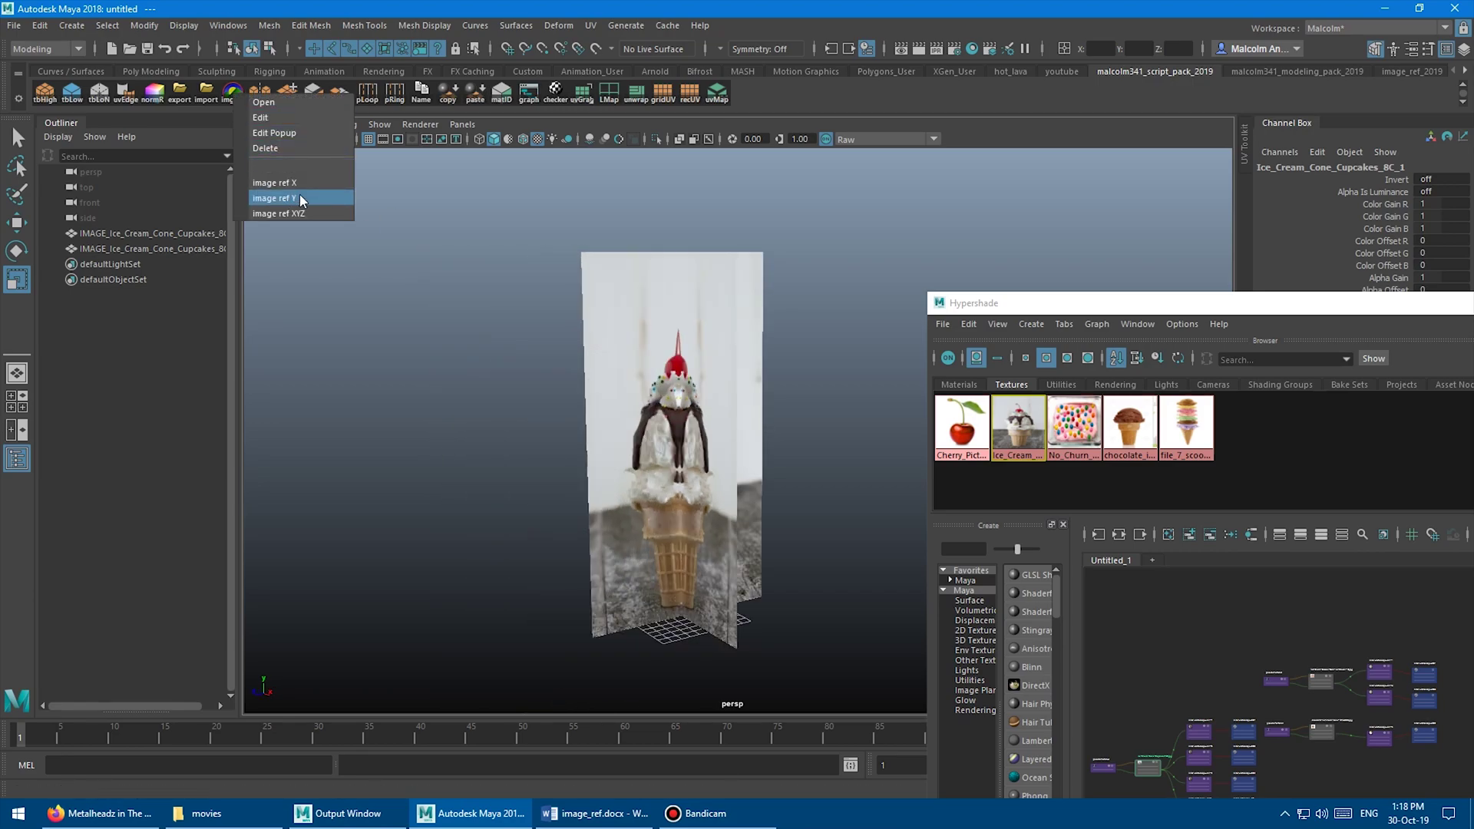
{"action": "left_click", "coordinate": [276, 197]}
{"action": "left_click_drag", "start_coordinate": [667, 288], "coordinate": [689, 327], "text": "alt"}
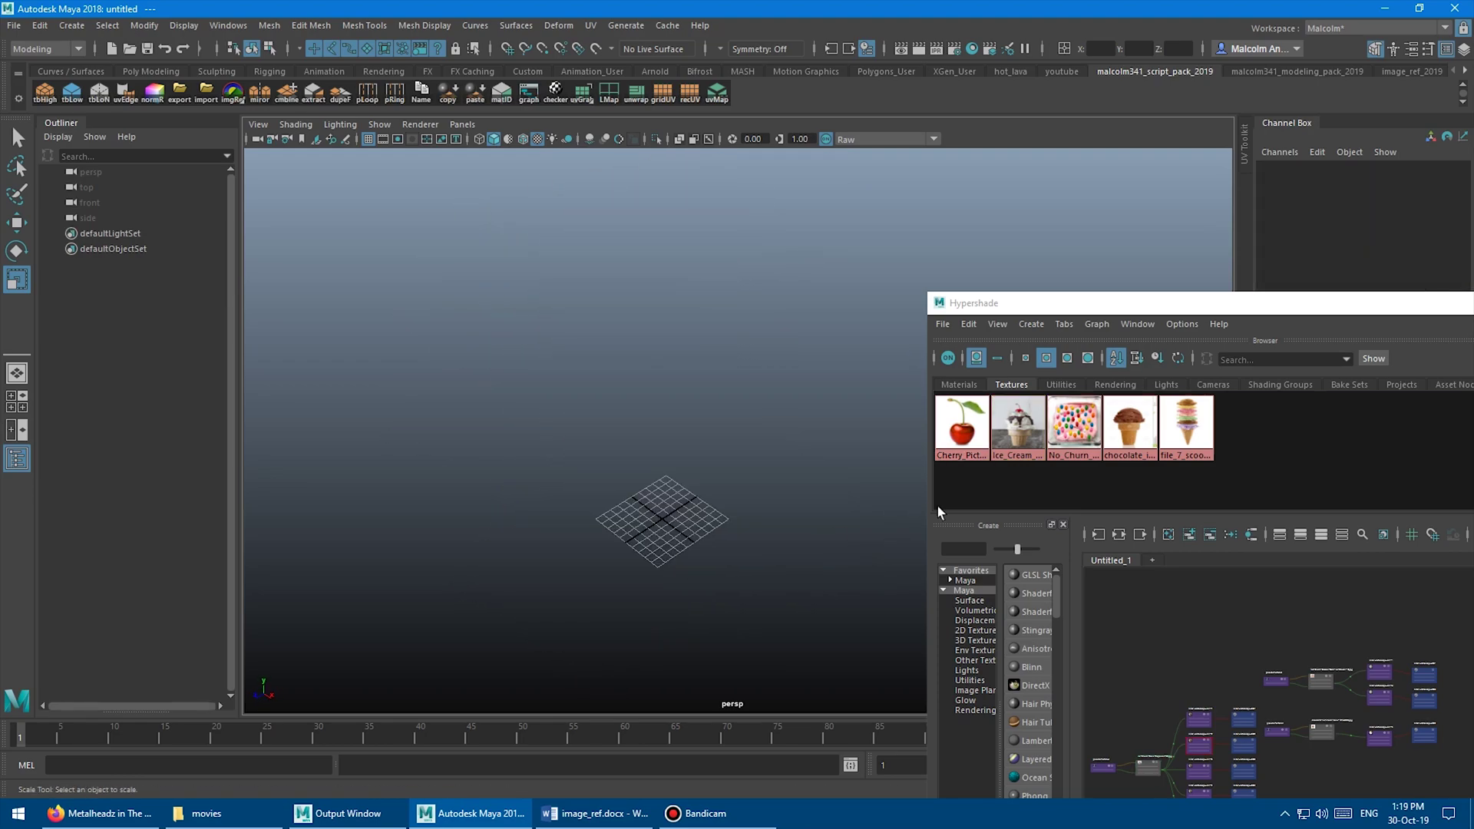
Create reference planes on all three axes from the Ice_Cream_Cone_Cupcakes_8C texture using the script's image ref XYZ option
{"action": "left_click", "coordinate": [1016, 428]}
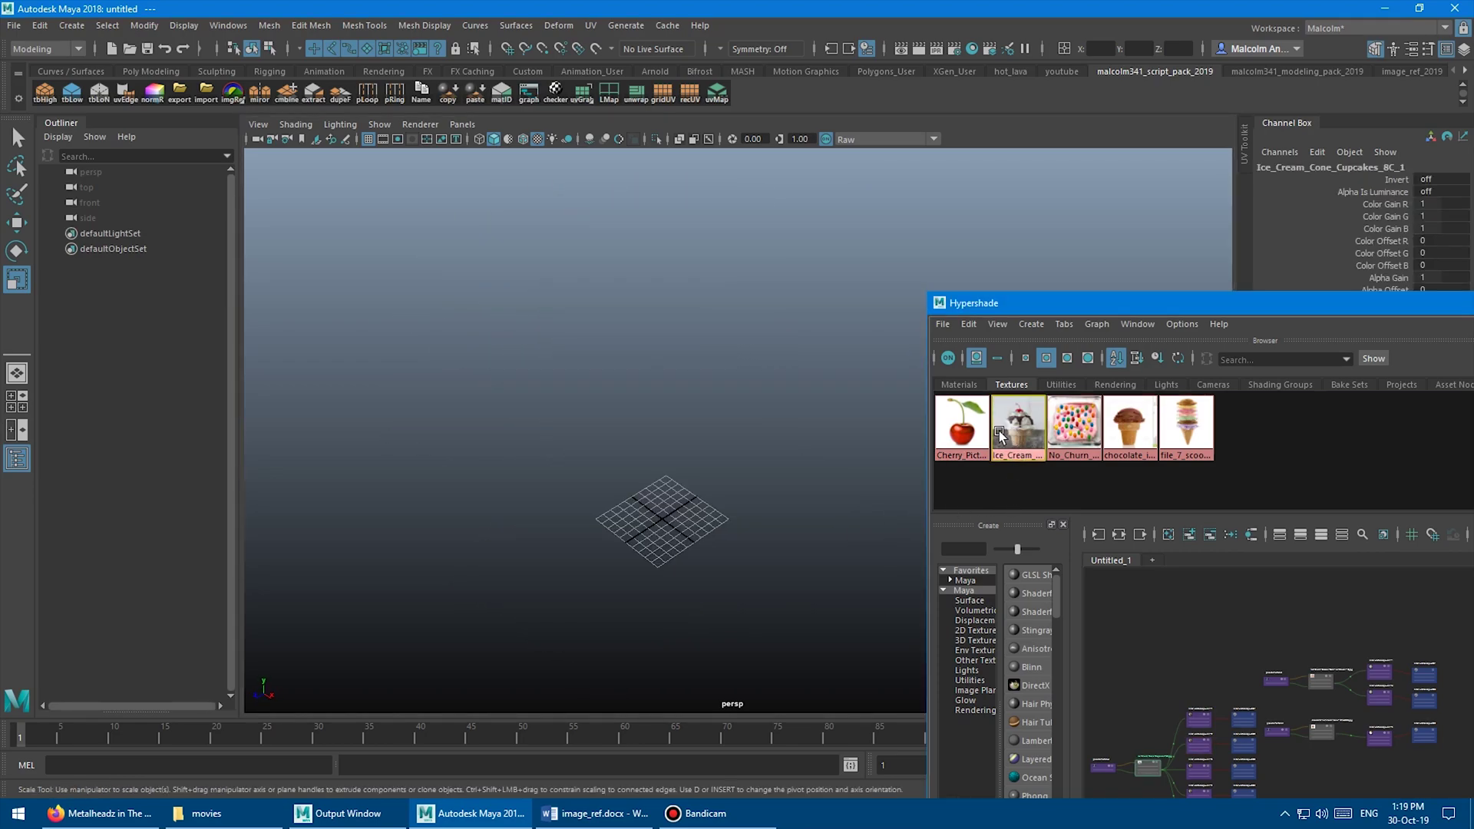
{"action": "left_click_drag", "start_coordinate": [1000, 436], "coordinate": [672, 338]}
{"action": "left_click_drag", "start_coordinate": [582, 306], "coordinate": [229, 99]}
{"action": "right_click", "coordinate": [231, 96]}
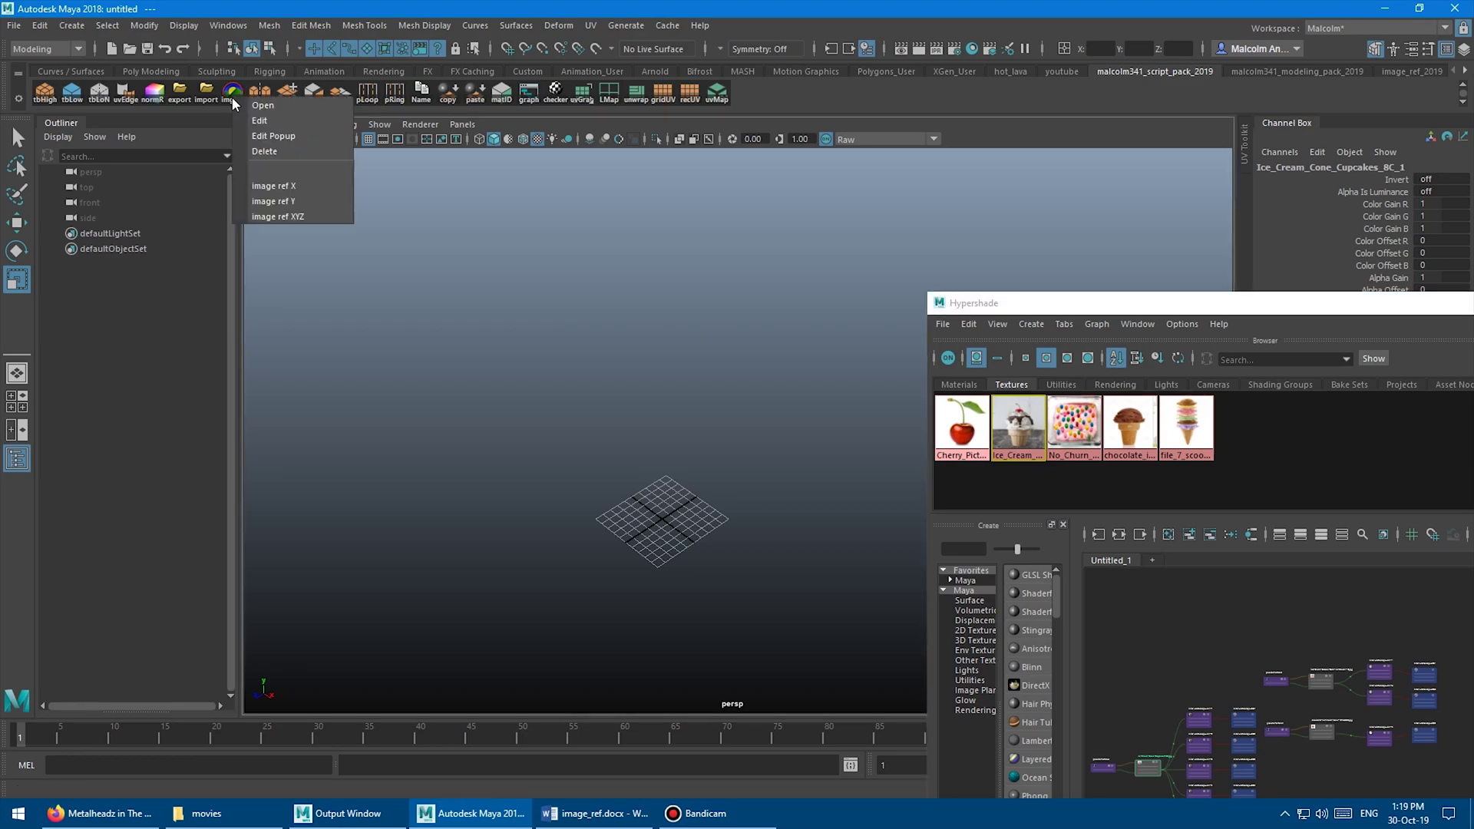
{"action": "left_click", "coordinate": [287, 216]}
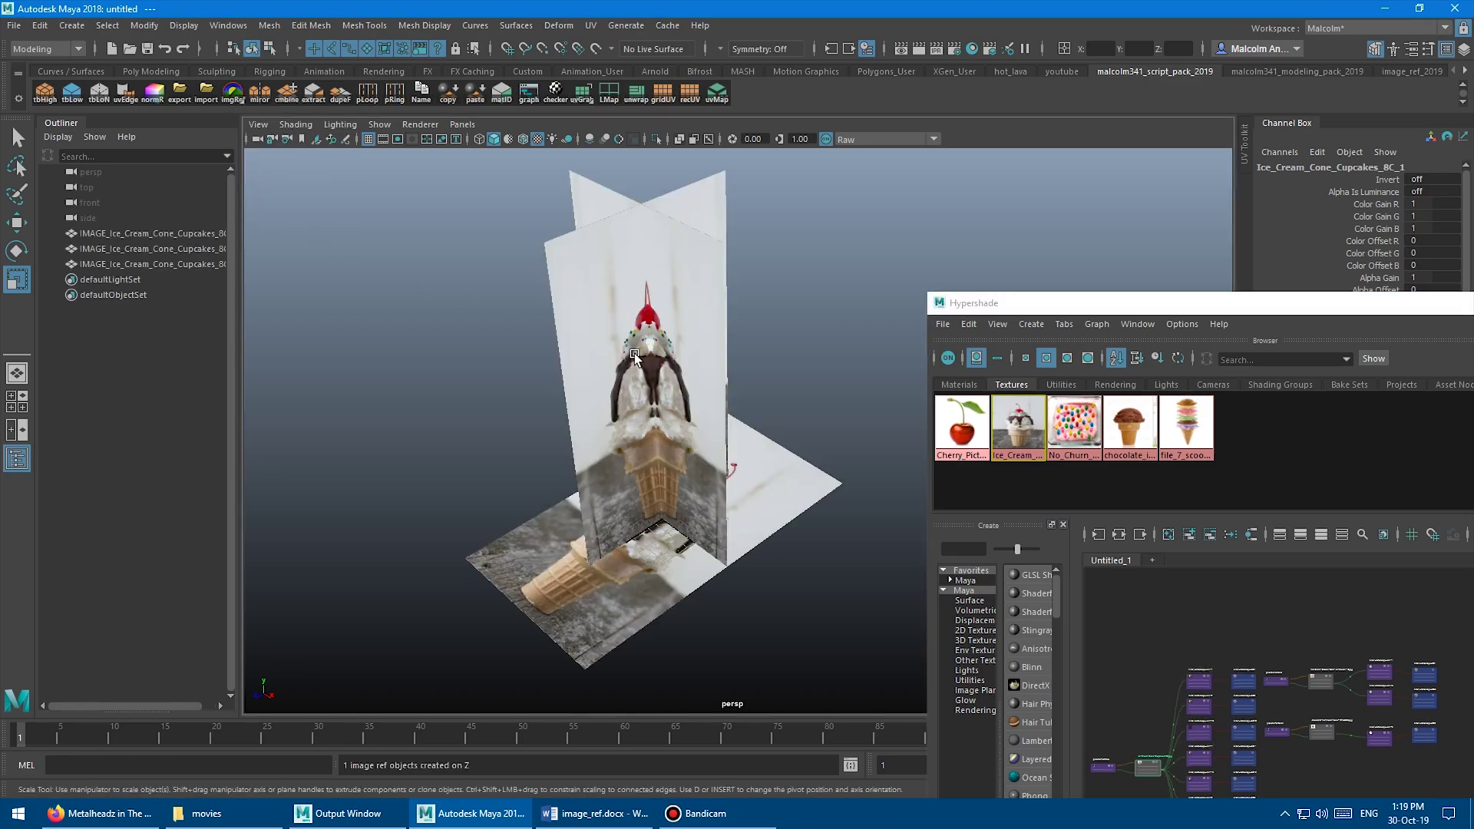
{"action": "left_click_drag", "start_coordinate": [634, 353], "coordinate": [668, 275], "text": "alt"}
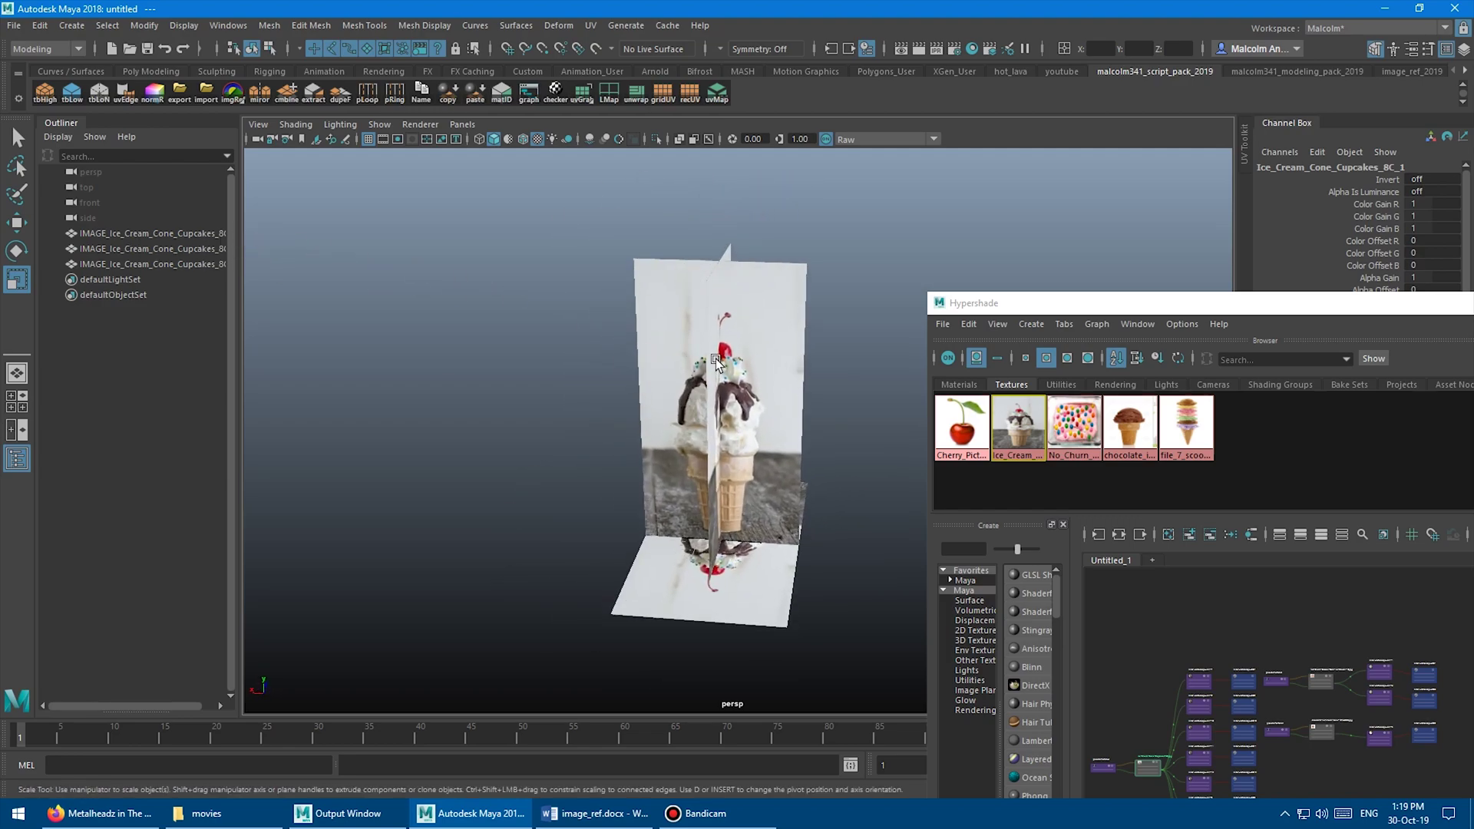
{"action": "left_click_drag", "start_coordinate": [717, 362], "coordinate": [675, 361], "text": "alt"}
Examine the three ice cream reference planes by selecting each in the Outliner in turn to compare their names and orientations
{"action": "left_click", "coordinate": [108, 232]}
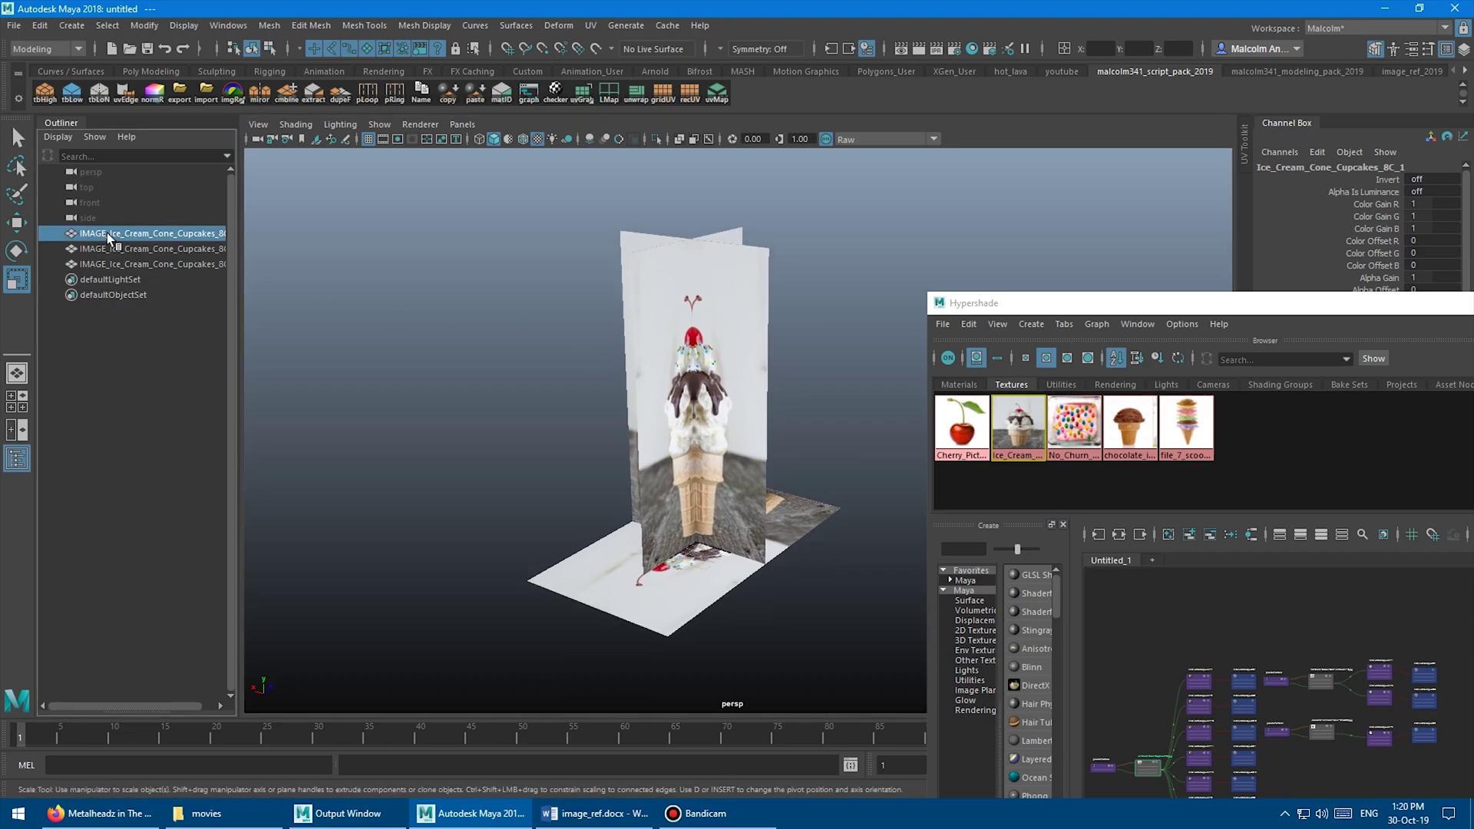
{"action": "left_click", "coordinate": [108, 248]}
{"action": "left_click", "coordinate": [105, 263]}
{"action": "left_click", "coordinate": [101, 248]}
{"action": "left_click", "coordinate": [105, 233]}
{"action": "left_click", "coordinate": [102, 247]}
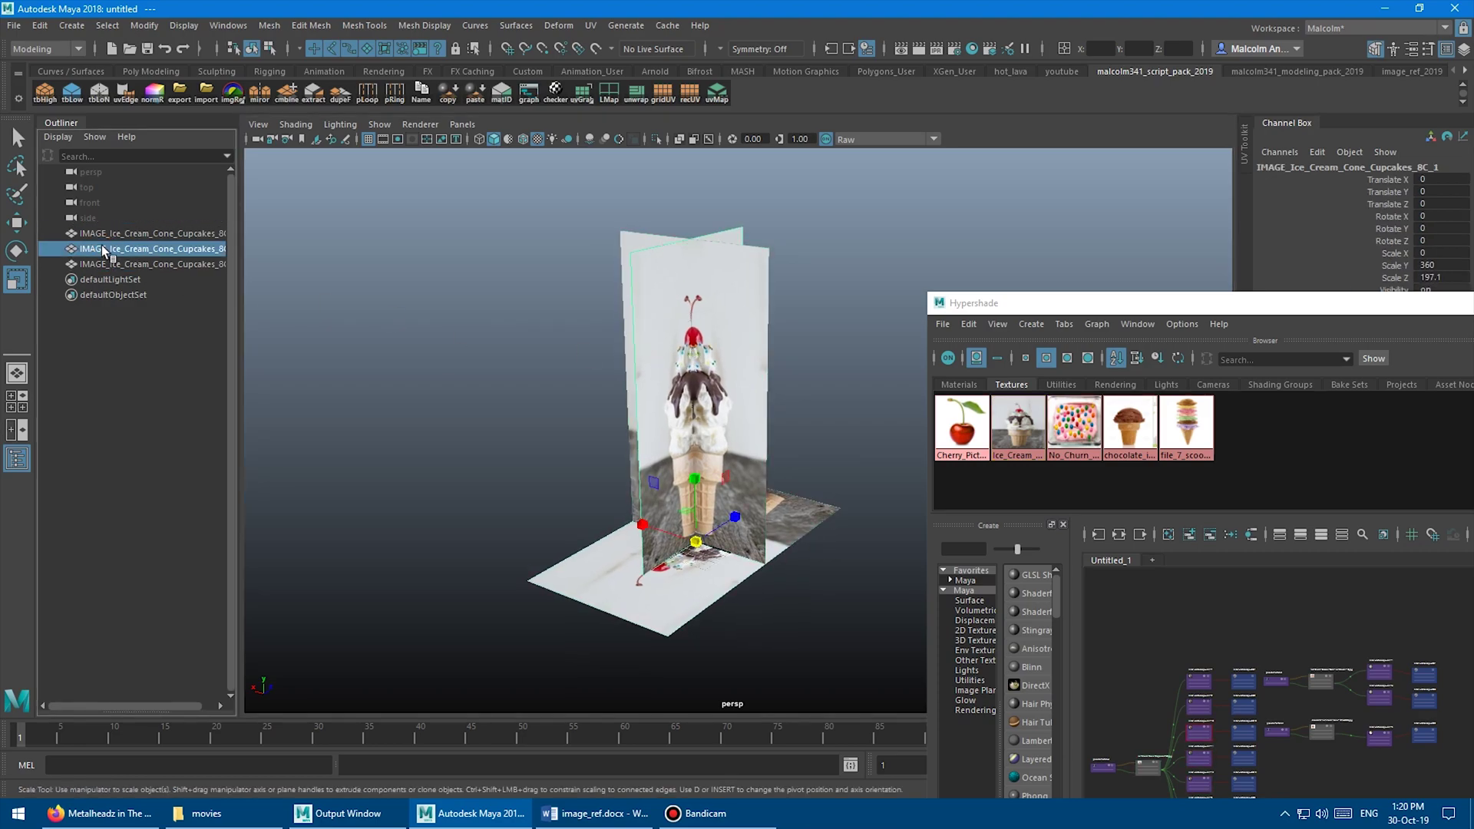
{"action": "left_click", "coordinate": [102, 263]}
{"action": "left_click", "coordinate": [101, 247]}
{"action": "left_click", "coordinate": [101, 233]}
{"action": "left_click", "coordinate": [104, 248]}
{"action": "left_click", "coordinate": [102, 234]}
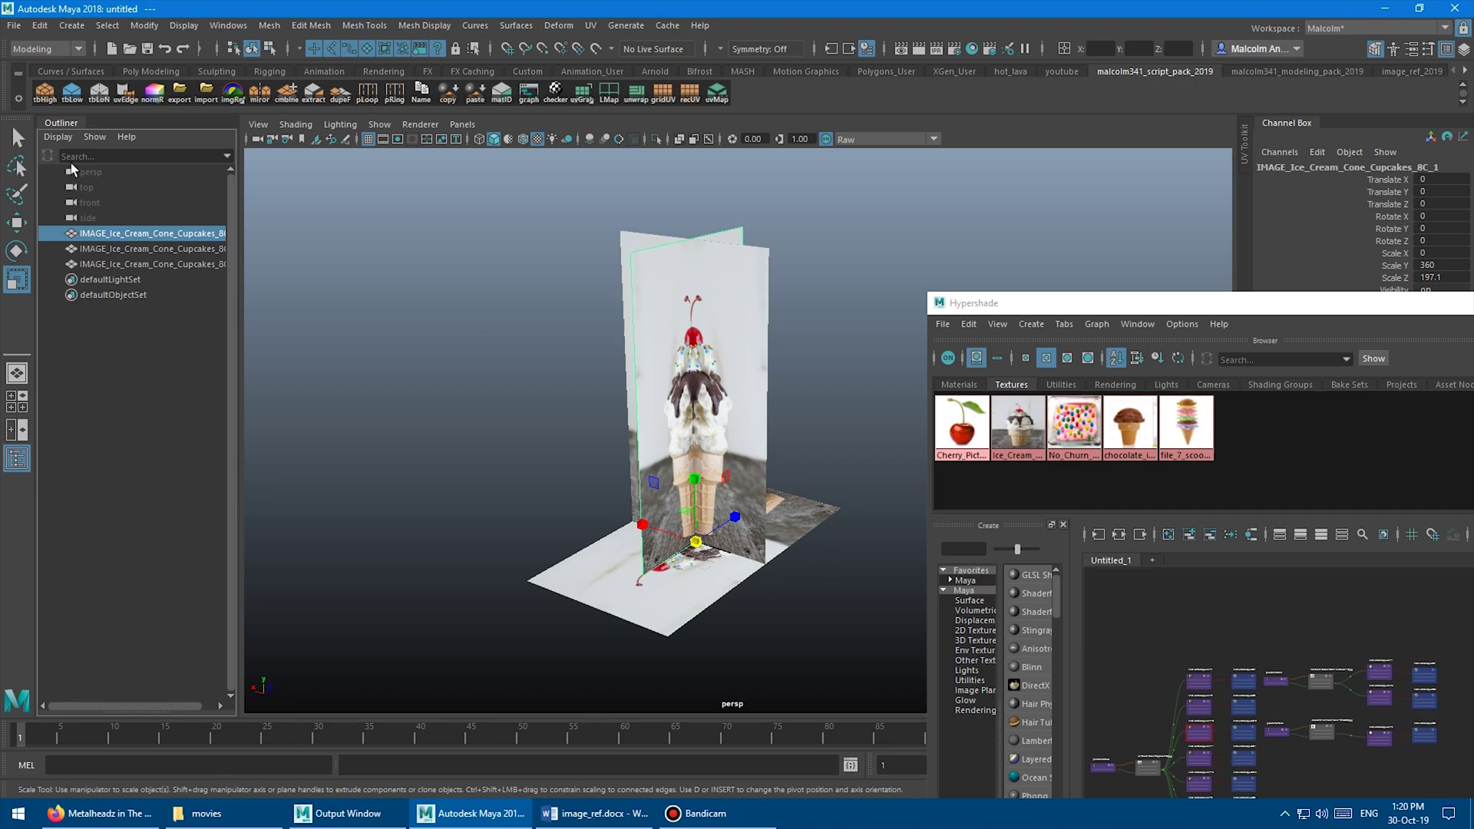
{"action": "left_click", "coordinate": [115, 248]}
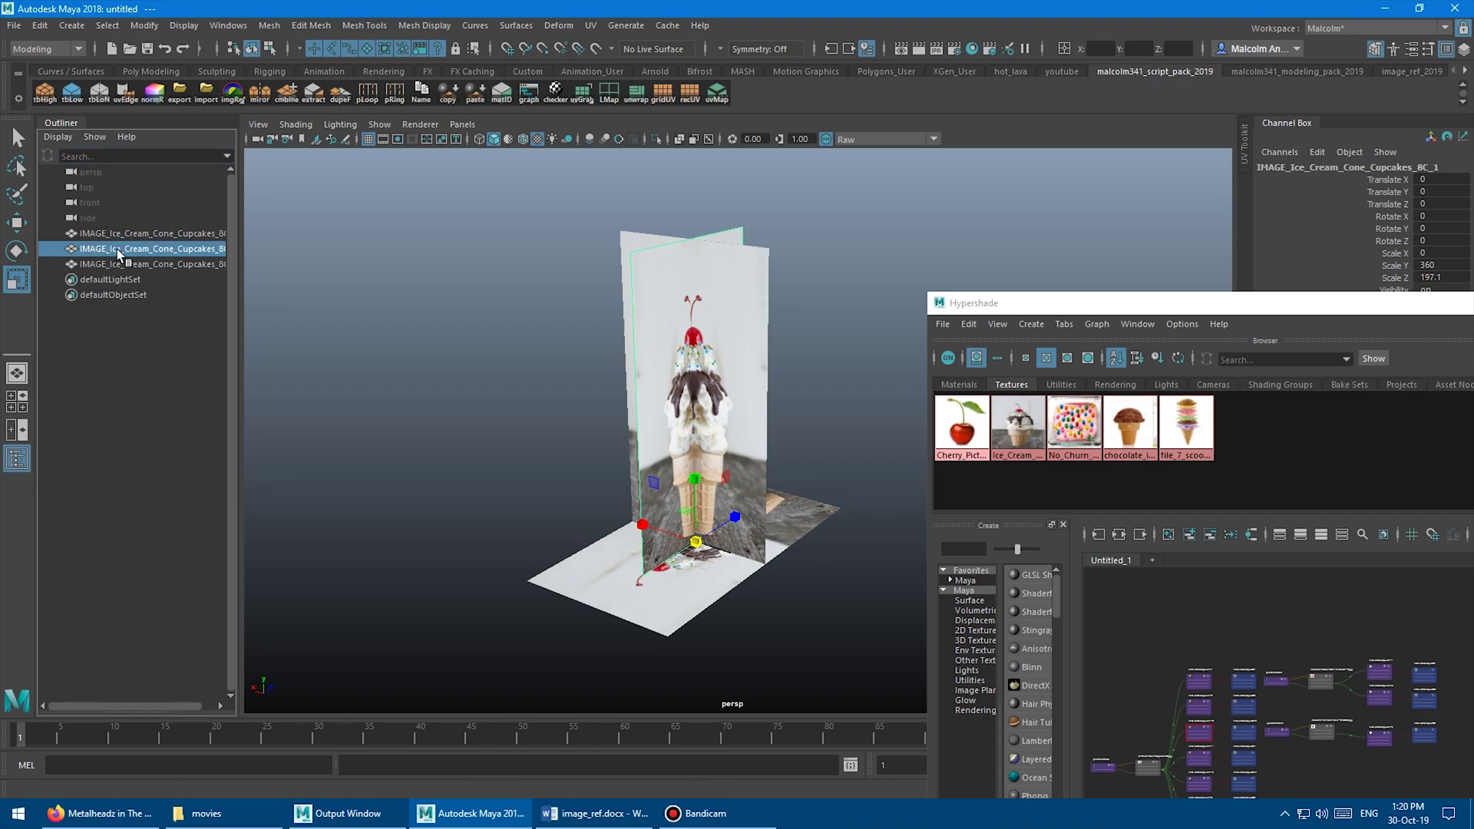
{"action": "left_click", "coordinate": [119, 262]}
{"action": "left_click", "coordinate": [123, 250]}
{"action": "left_click", "coordinate": [129, 235]}
Delete the horizontal ground reference plane, keeping the two crossed upright planes
{"action": "left_click_drag", "start_coordinate": [565, 300], "coordinate": [580, 372], "text": "alt"}
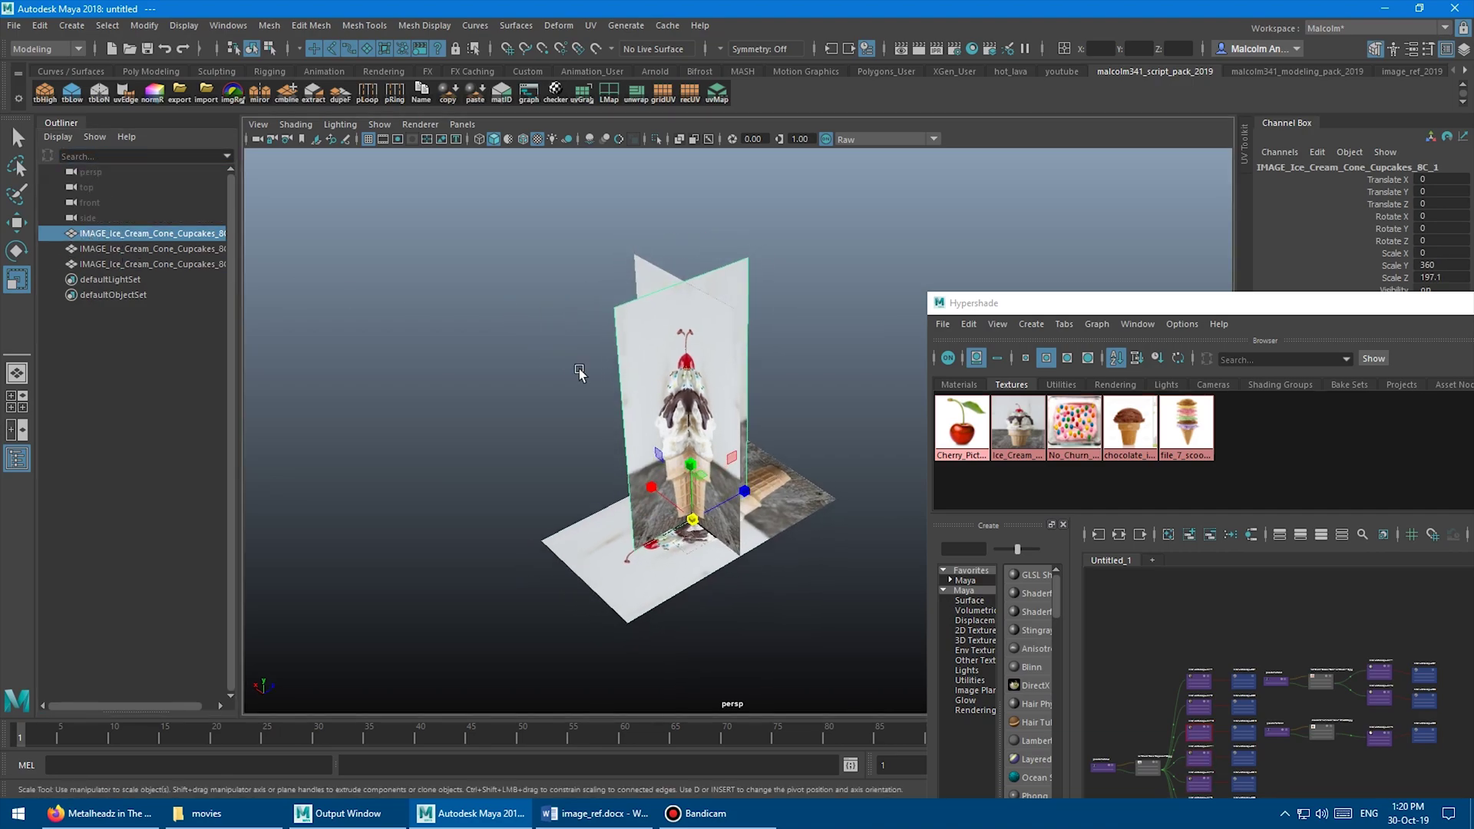
{"action": "left_click", "coordinate": [589, 531]}
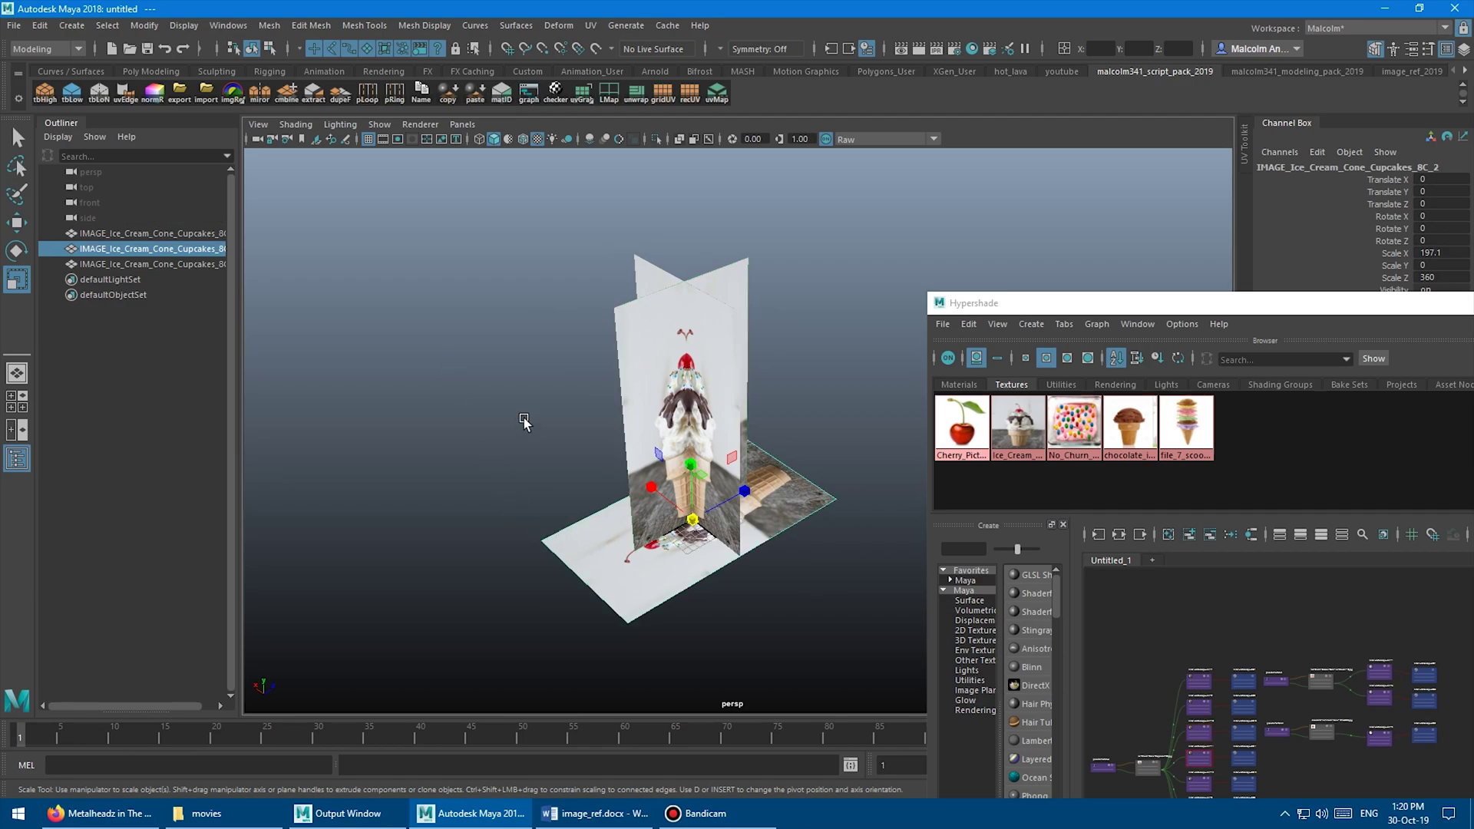
{"action": "key", "text": "Delete"}
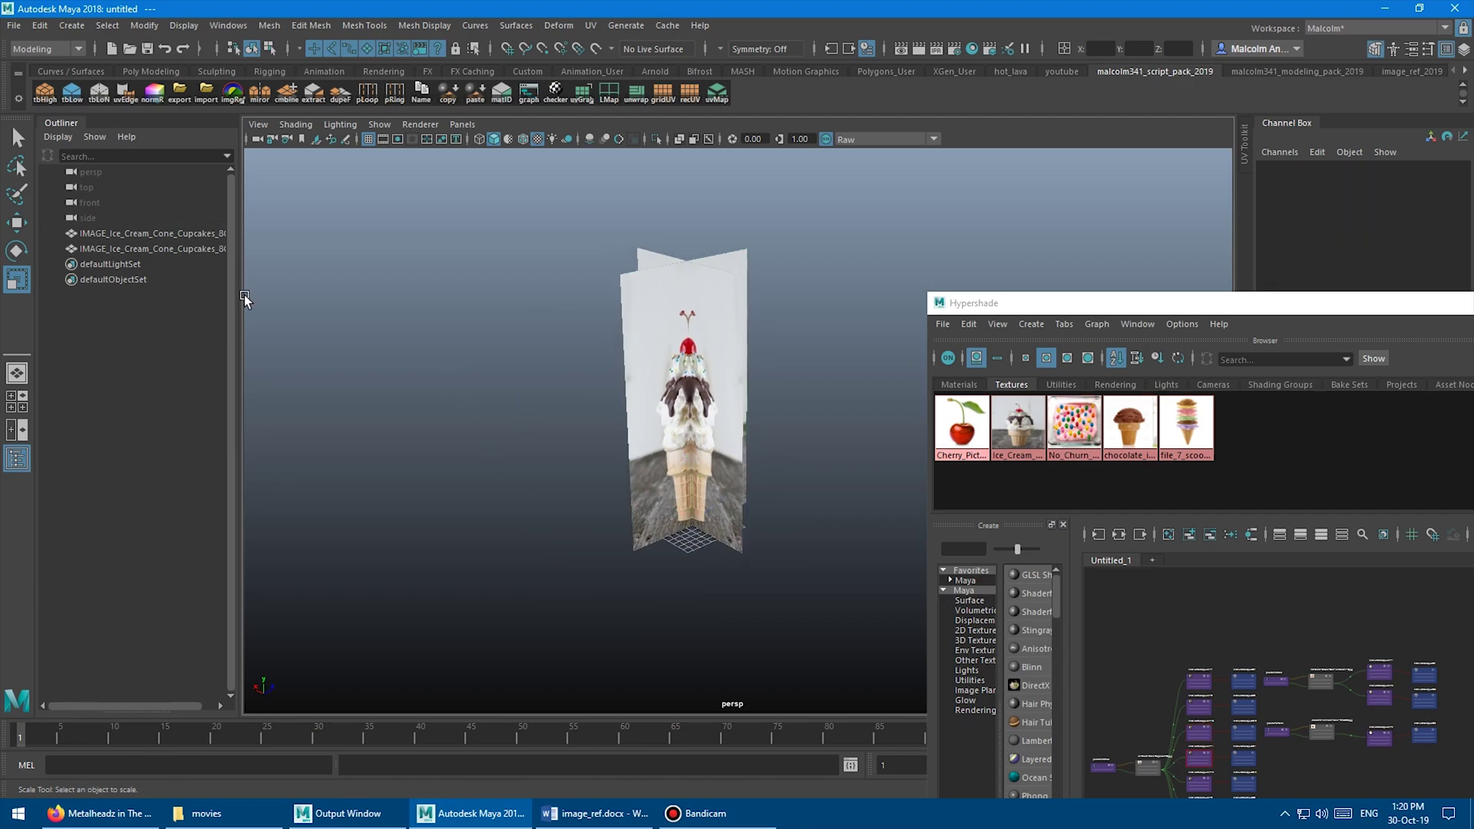
{"action": "left_click_drag", "start_coordinate": [238, 296], "coordinate": [424, 301]}
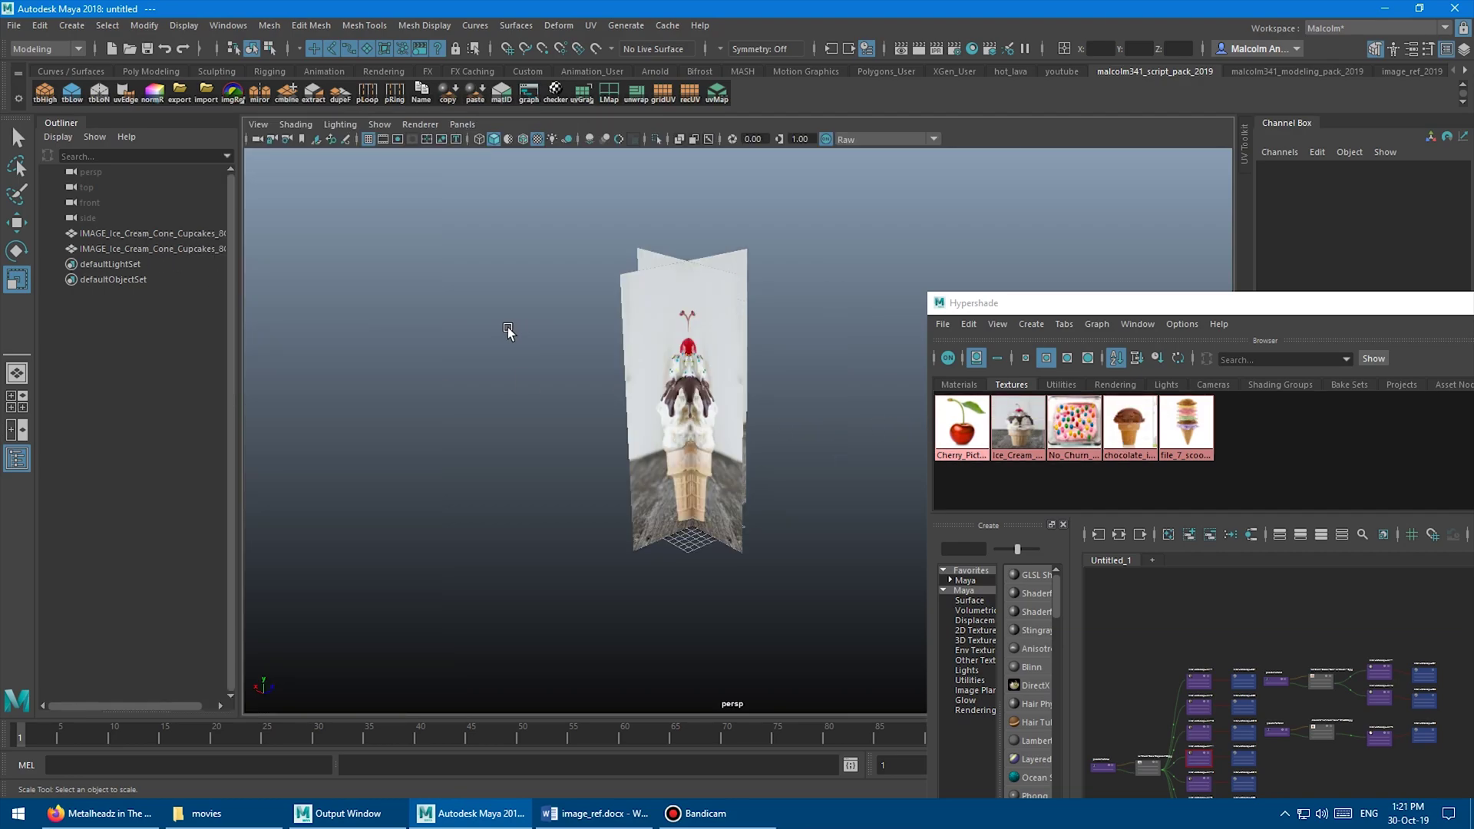
Delete the two crossed upright ice cream reference planes
{"action": "left_click_drag", "start_coordinate": [633, 347], "coordinate": [554, 345], "text": "alt"}
{"action": "right_click_drag", "start_coordinate": [555, 345], "coordinate": [637, 354], "text": "alt"}
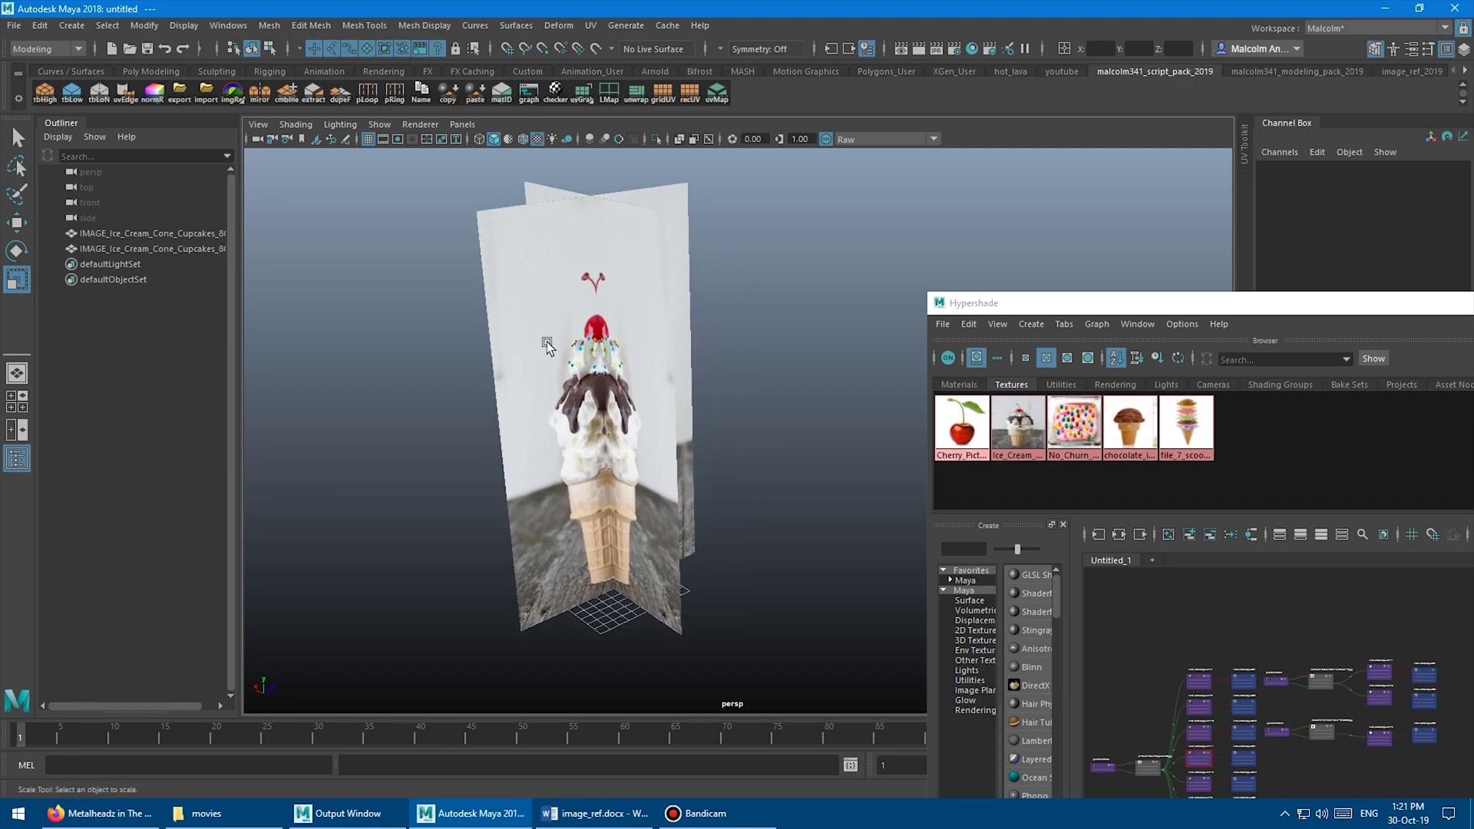
{"action": "left_click_drag", "start_coordinate": [548, 344], "coordinate": [780, 461], "text": "alt"}
{"action": "key", "text": "Delete"}
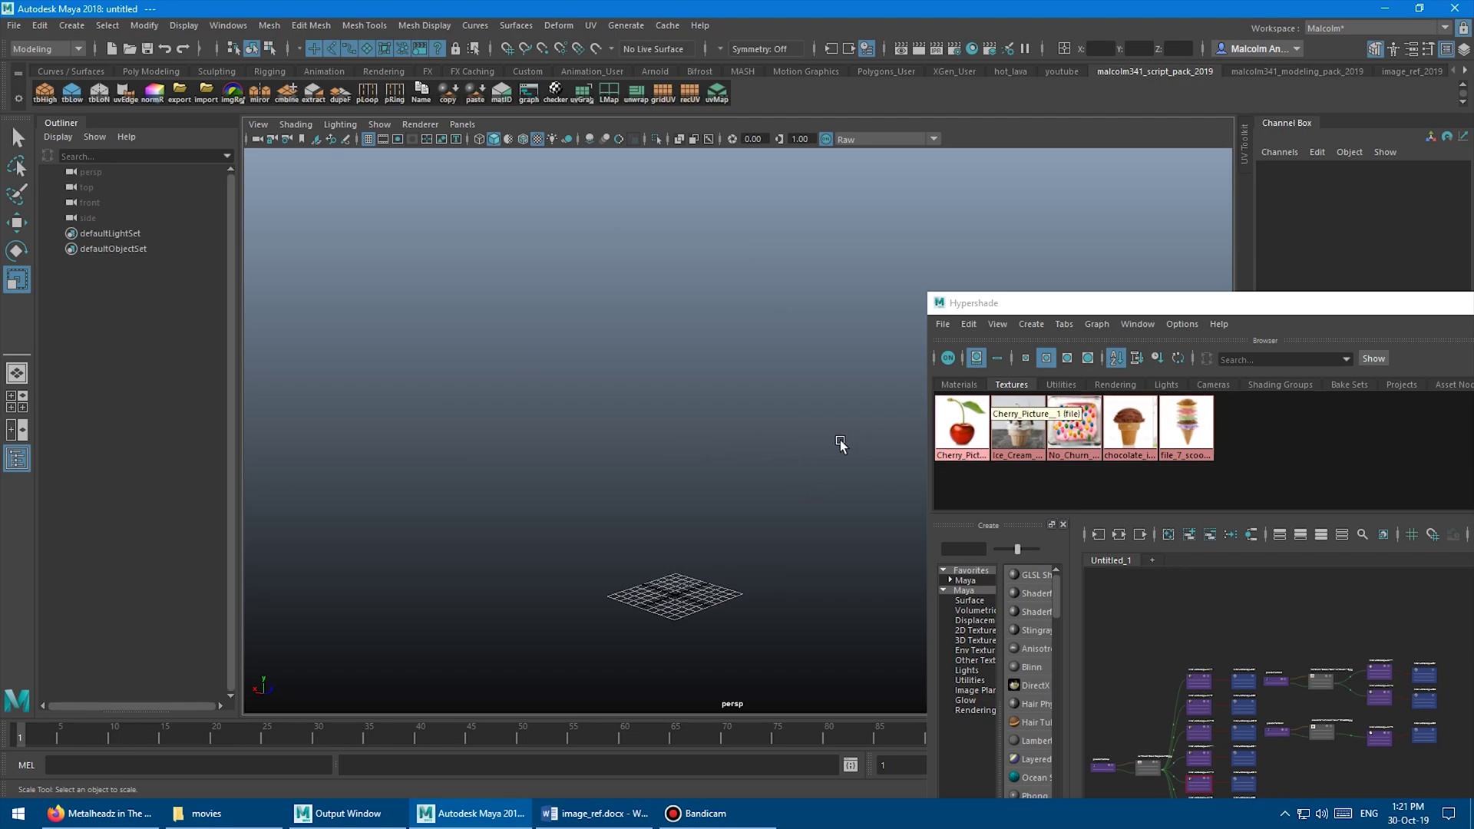
Create an upright reference plane from the Cherry_Picture texture with the image reference script and select the plane
{"action": "left_click", "coordinate": [962, 426]}
{"action": "left_click", "coordinate": [233, 94]}
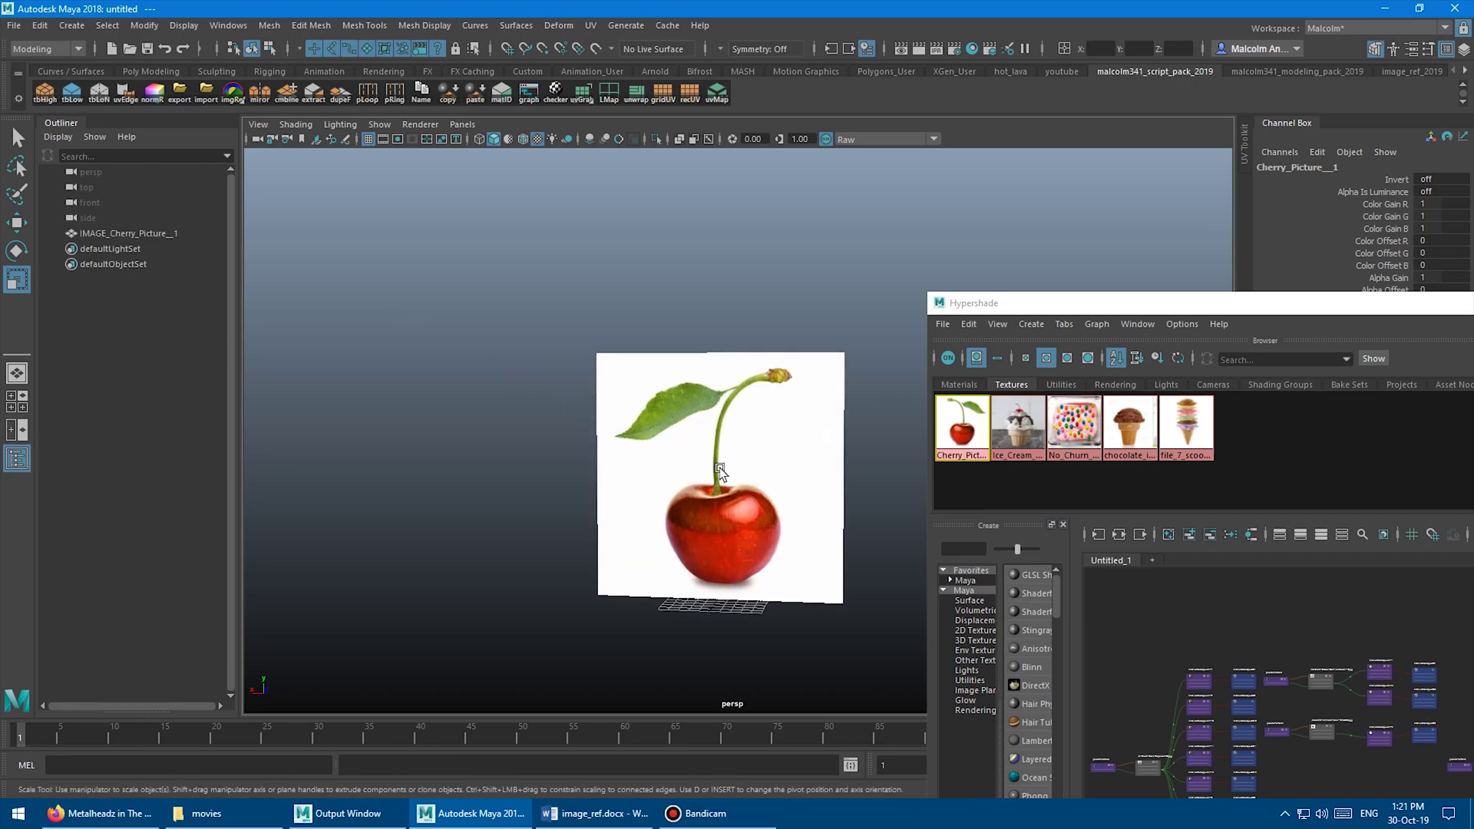
{"action": "left_click", "coordinate": [721, 468]}
{"action": "scroll", "coordinate": [628, 392], "scroll_direction": "up", "scroll_amount": 6}
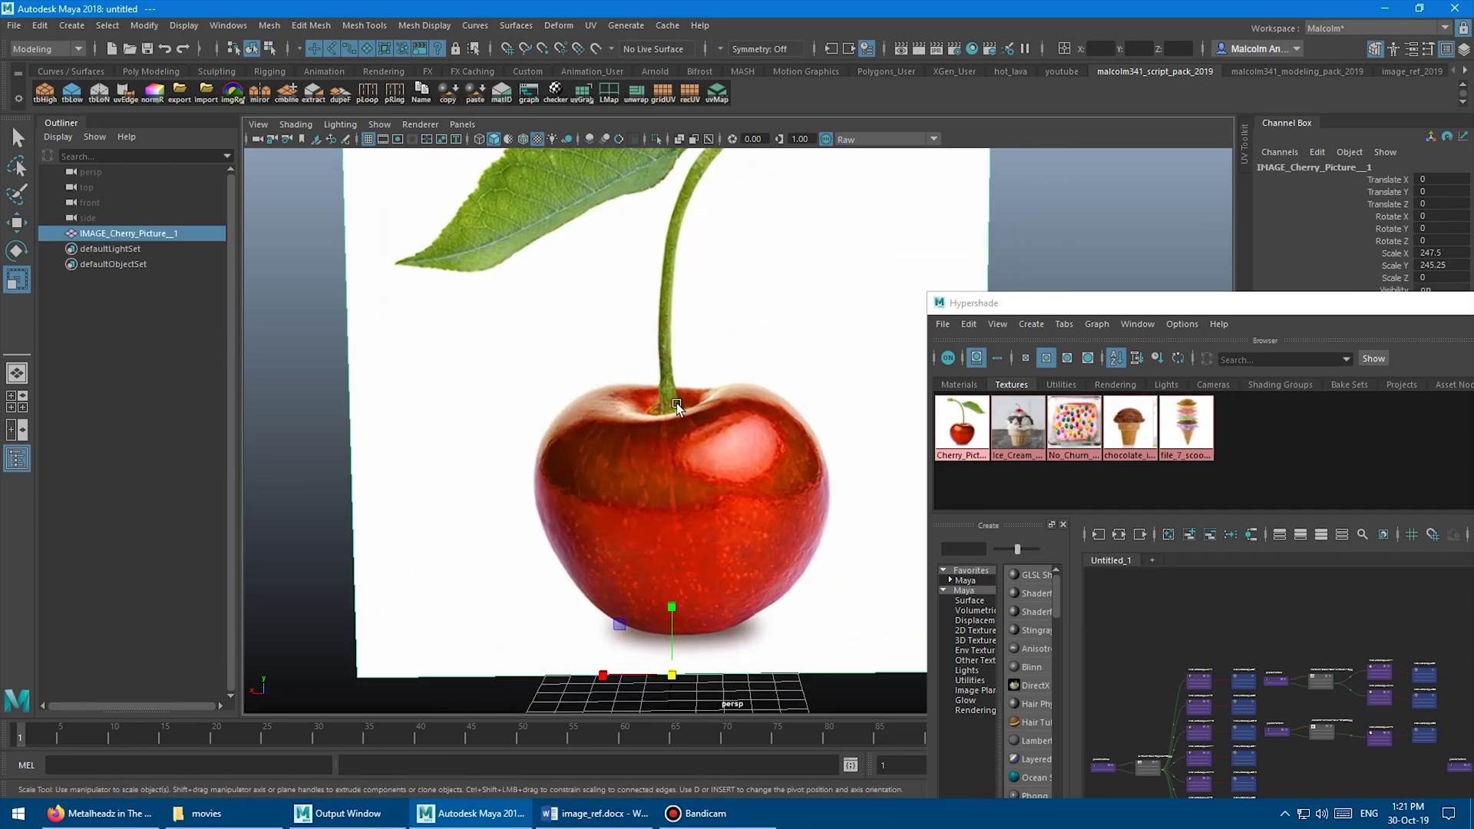
Create a polygon sphere at the base of the cherry plane and scale it uniformly to about 39.7
{"action": "scroll", "coordinate": [614, 440], "scroll_direction": "down", "scroll_amount": 4}
{"action": "left_click", "coordinate": [370, 398]}
{"action": "right_click_drag", "start_coordinate": [370, 398], "coordinate": [307, 400], "text": "shift"}
{"action": "middle_click_drag", "start_coordinate": [363, 406], "coordinate": [468, 412]}
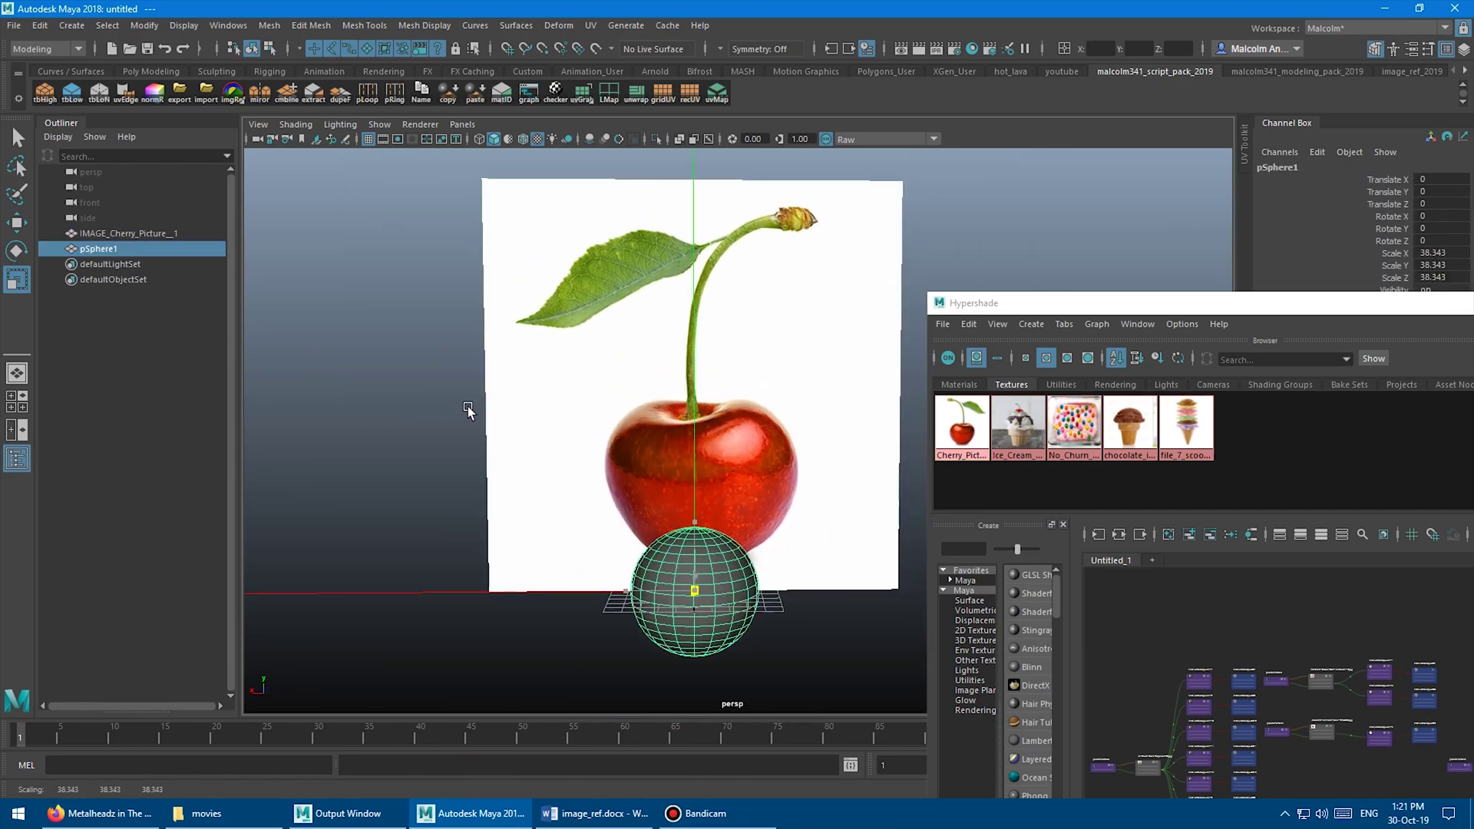
Raise the sphere to about 55.6 on Y and widen it along X to match the pictured cherry
{"action": "key", "text": "w"}
{"action": "left_click_drag", "start_coordinate": [690, 510], "coordinate": [688, 418]}
{"action": "key", "text": "r"}
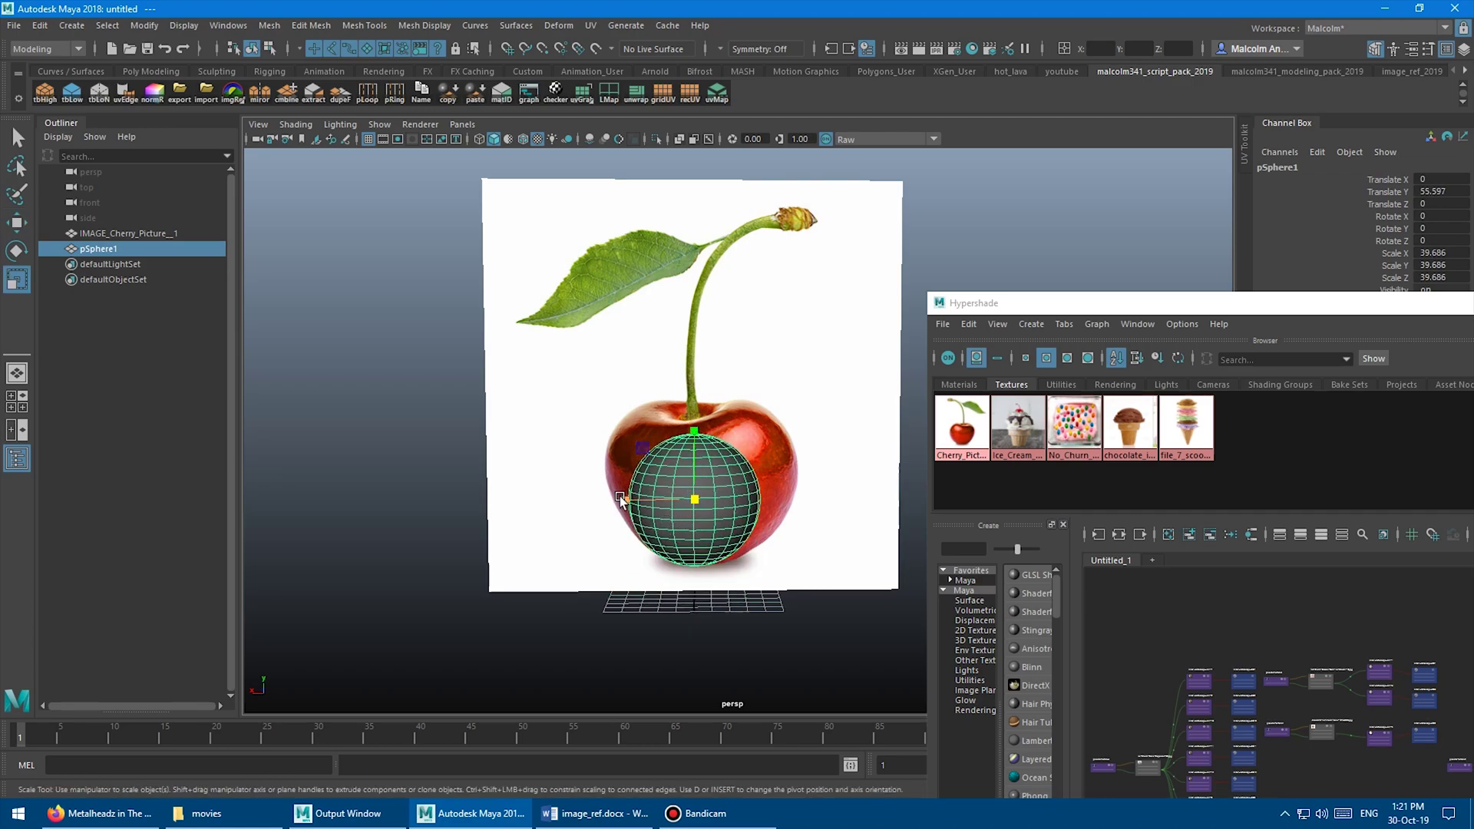
{"action": "left_click_drag", "start_coordinate": [620, 499], "coordinate": [509, 500]}
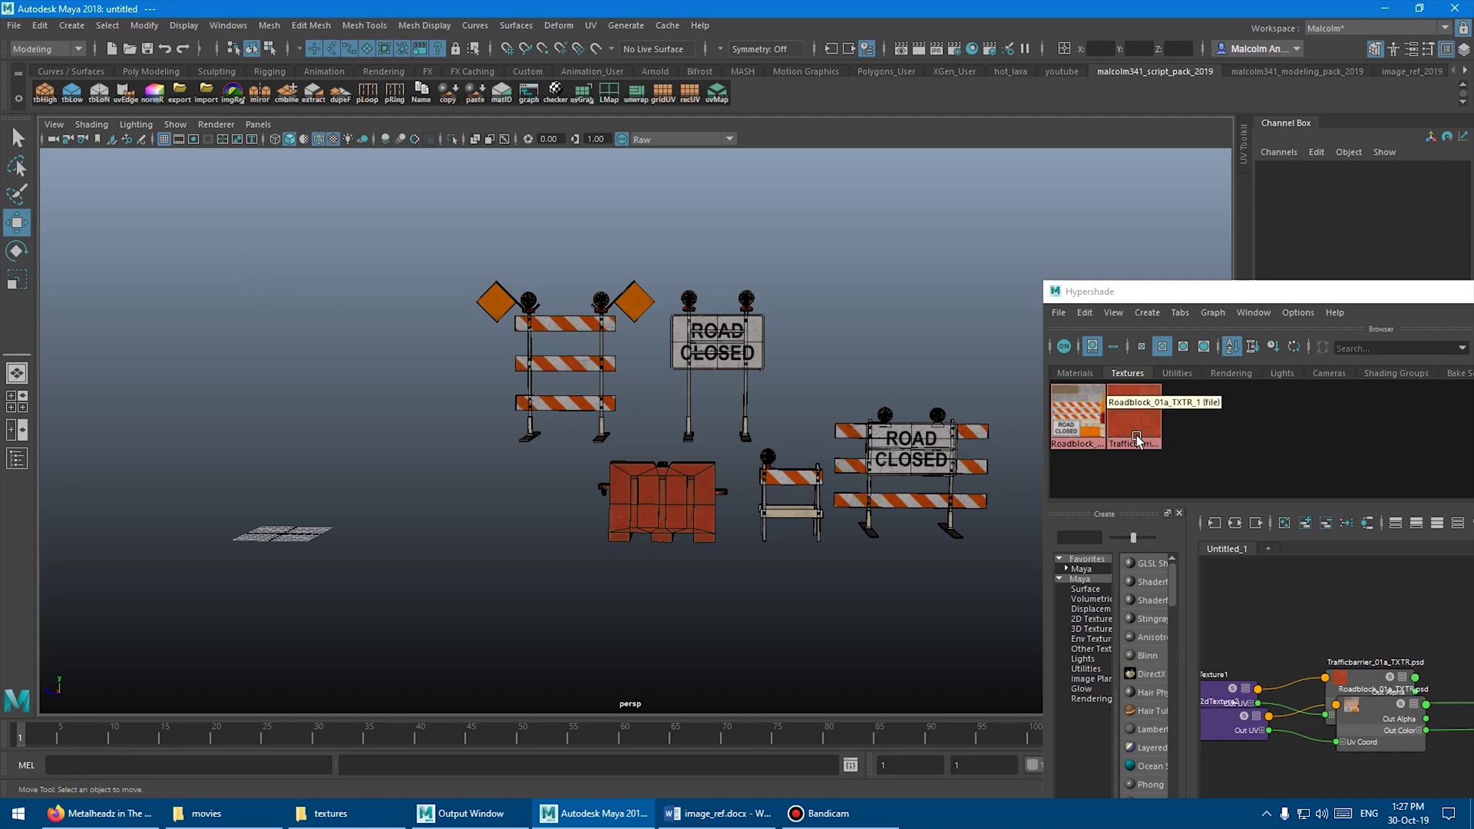
Create reference planes from both the Roadblock and Trafficbarrier textures and move the roadblock plane to about 387.6 on X
{"action": "left_click_drag", "start_coordinate": [1200, 422], "coordinate": [1094, 473]}
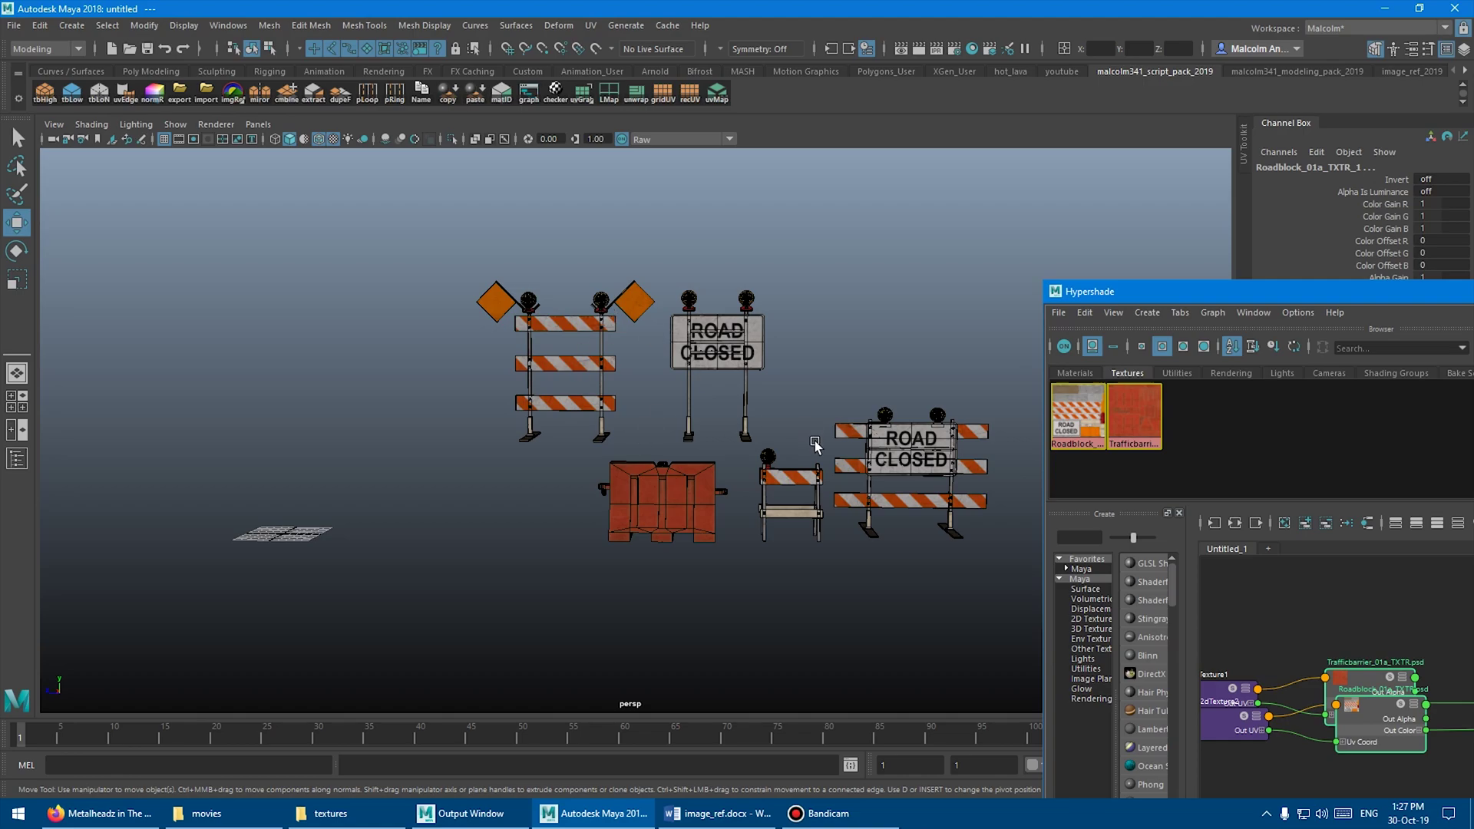
{"action": "left_click", "coordinate": [232, 93]}
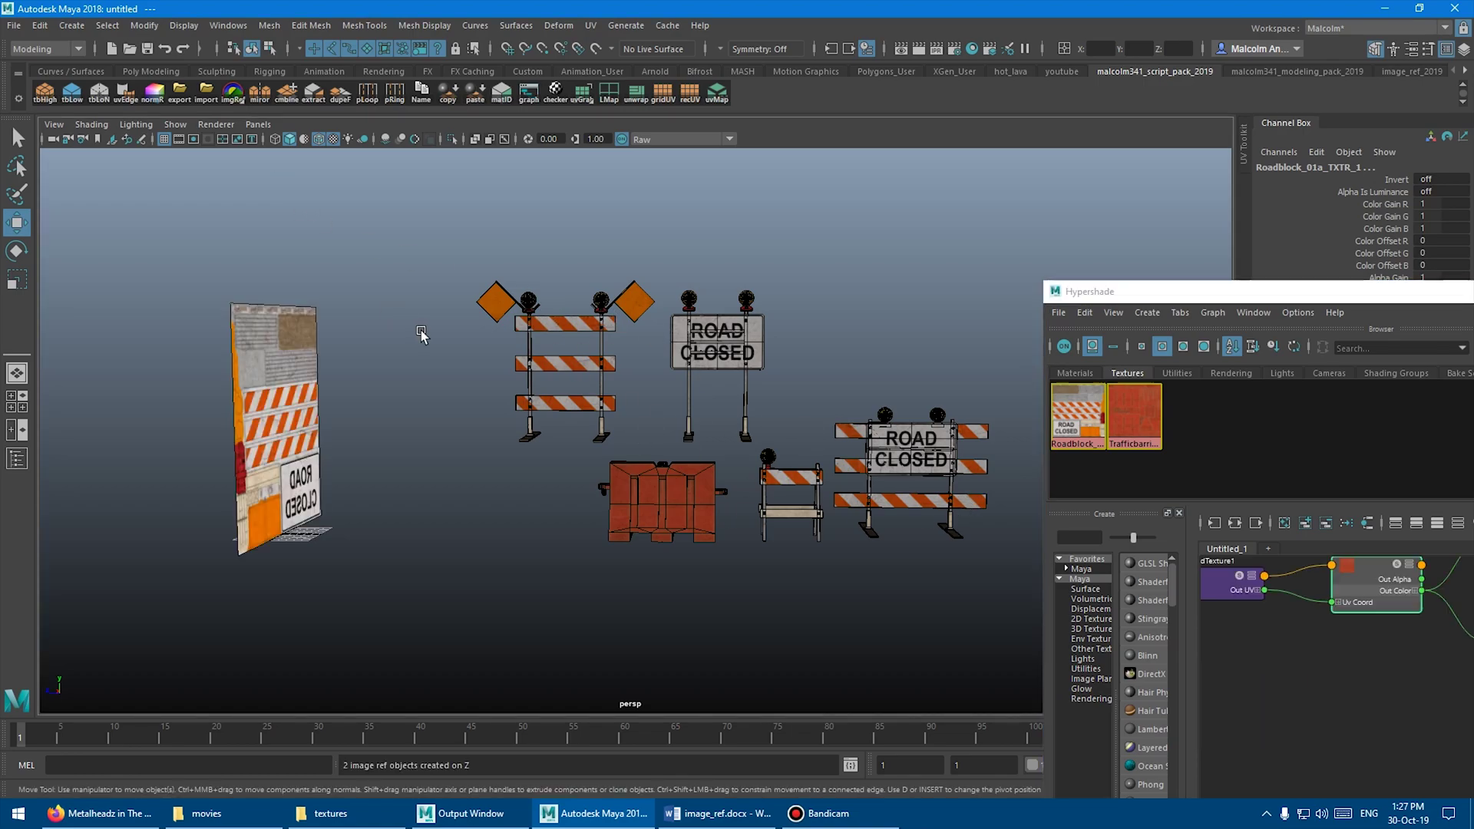
{"action": "left_click_drag", "start_coordinate": [421, 293], "coordinate": [380, 307], "text": "alt"}
{"action": "middle_click_drag", "start_coordinate": [381, 307], "coordinate": [505, 331], "text": "alt"}
{"action": "left_click_drag", "start_coordinate": [506, 330], "coordinate": [468, 333], "text": "alt"}
{"action": "left_click", "coordinate": [535, 356]}
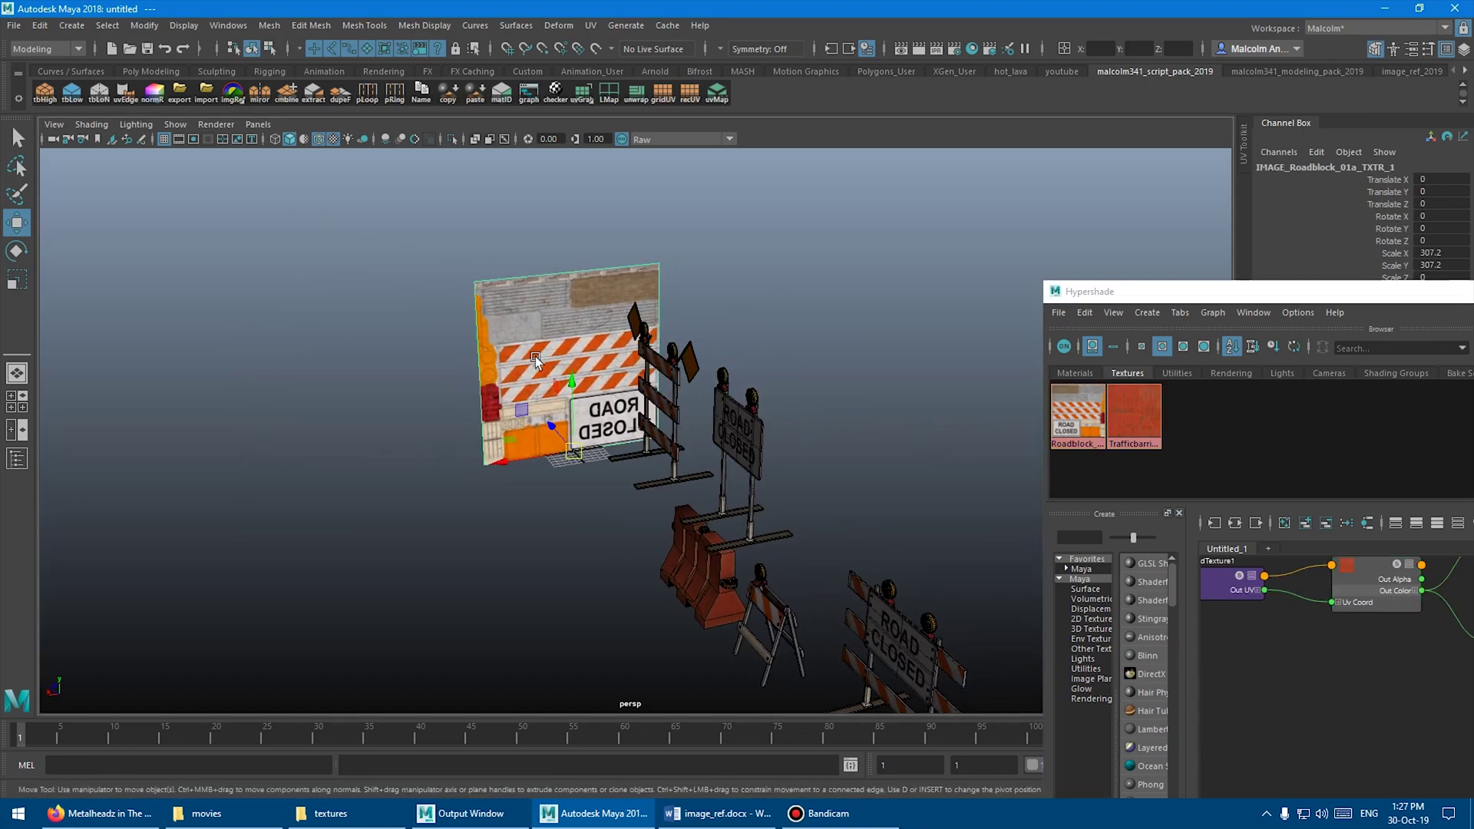
{"action": "left_click_drag", "start_coordinate": [514, 458], "coordinate": [269, 469]}
Examine the roadblock and traffic barrier texture planes alongside the modelled barriers and signs from several angles
{"action": "left_click_drag", "start_coordinate": [571, 372], "coordinate": [483, 324], "text": "alt"}
{"action": "right_click_drag", "start_coordinate": [484, 324], "coordinate": [768, 361], "text": "alt"}
{"action": "left_click_drag", "start_coordinate": [768, 361], "coordinate": [742, 351], "text": "alt"}
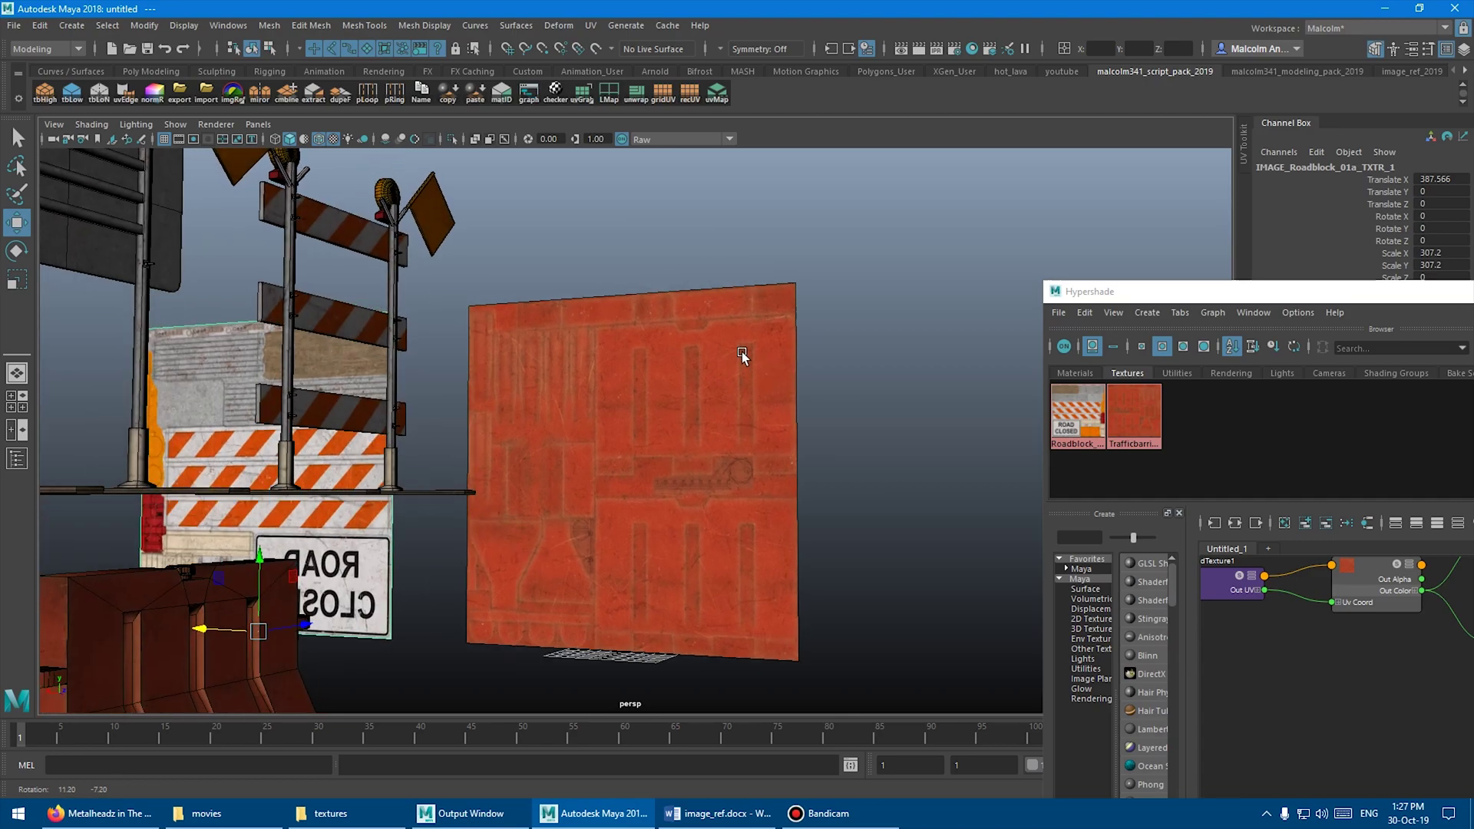
{"action": "right_click_drag", "start_coordinate": [741, 352], "coordinate": [657, 335], "text": "alt"}
{"action": "middle_click_drag", "start_coordinate": [630, 459], "coordinate": [668, 418], "text": "alt"}
{"action": "left_click_drag", "start_coordinate": [668, 418], "coordinate": [752, 415], "text": "alt"}
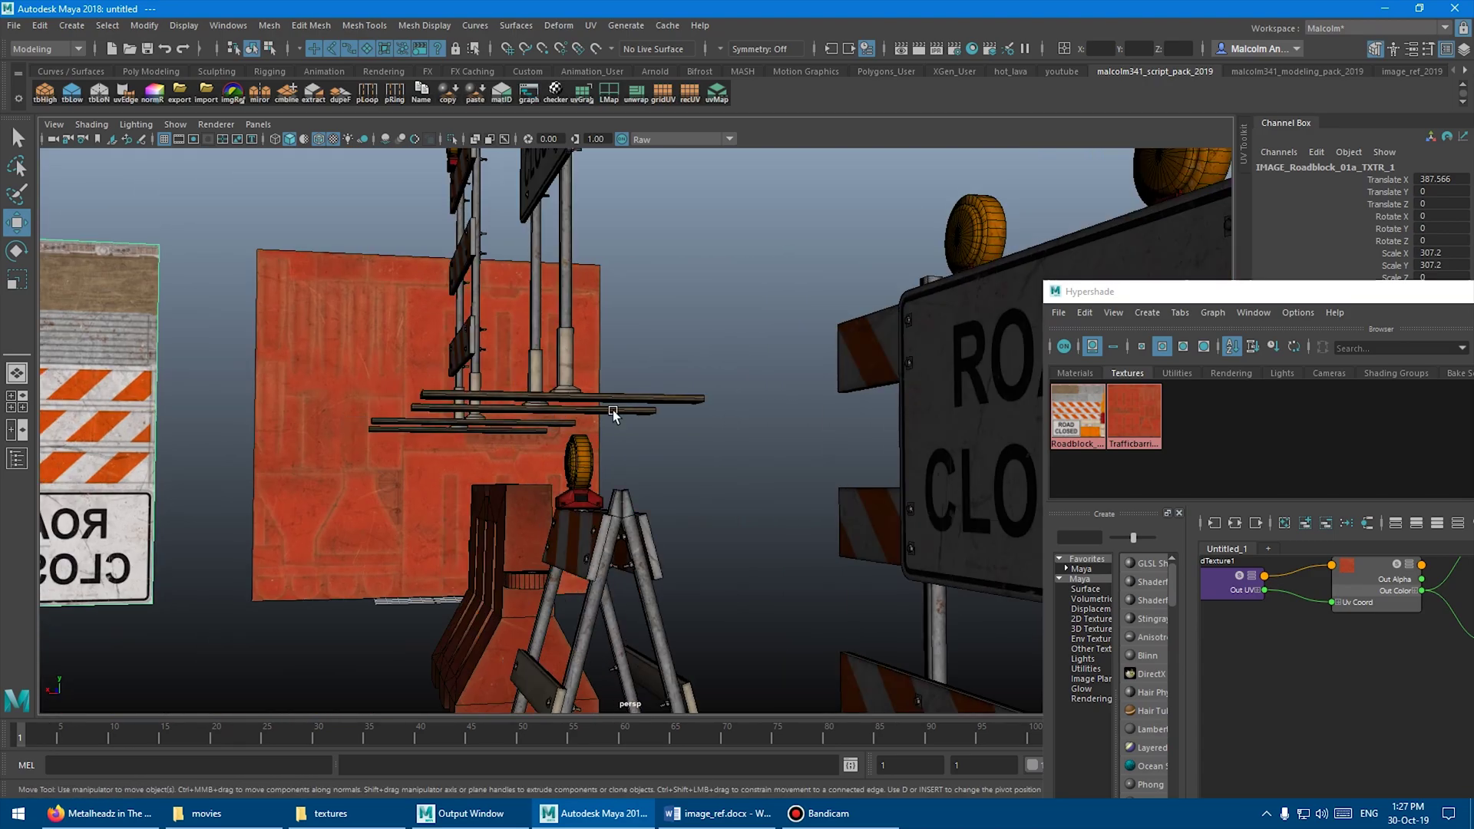
{"action": "middle_click_drag", "start_coordinate": [292, 423], "coordinate": [649, 390], "text": "alt"}
{"action": "right_click_drag", "start_coordinate": [650, 393], "coordinate": [704, 399], "text": "alt"}
{"action": "left_click_drag", "start_coordinate": [704, 400], "coordinate": [791, 400], "text": "alt"}
{"action": "mouse_move", "coordinate": [791, 401]}
{"action": "middle_mouse_down", "text": "alt"}
{"action": "mouse_move", "coordinate": [655, 402]}
{"action": "mouse_move", "coordinate": [806, 398]}
{"action": "middle_mouse_up", "text": "alt"}
{"action": "scroll", "coordinate": [805, 400], "scroll_direction": "down", "scroll_amount": 3}
{"action": "left_click_drag", "start_coordinate": [684, 388], "coordinate": [614, 400], "text": "alt"}
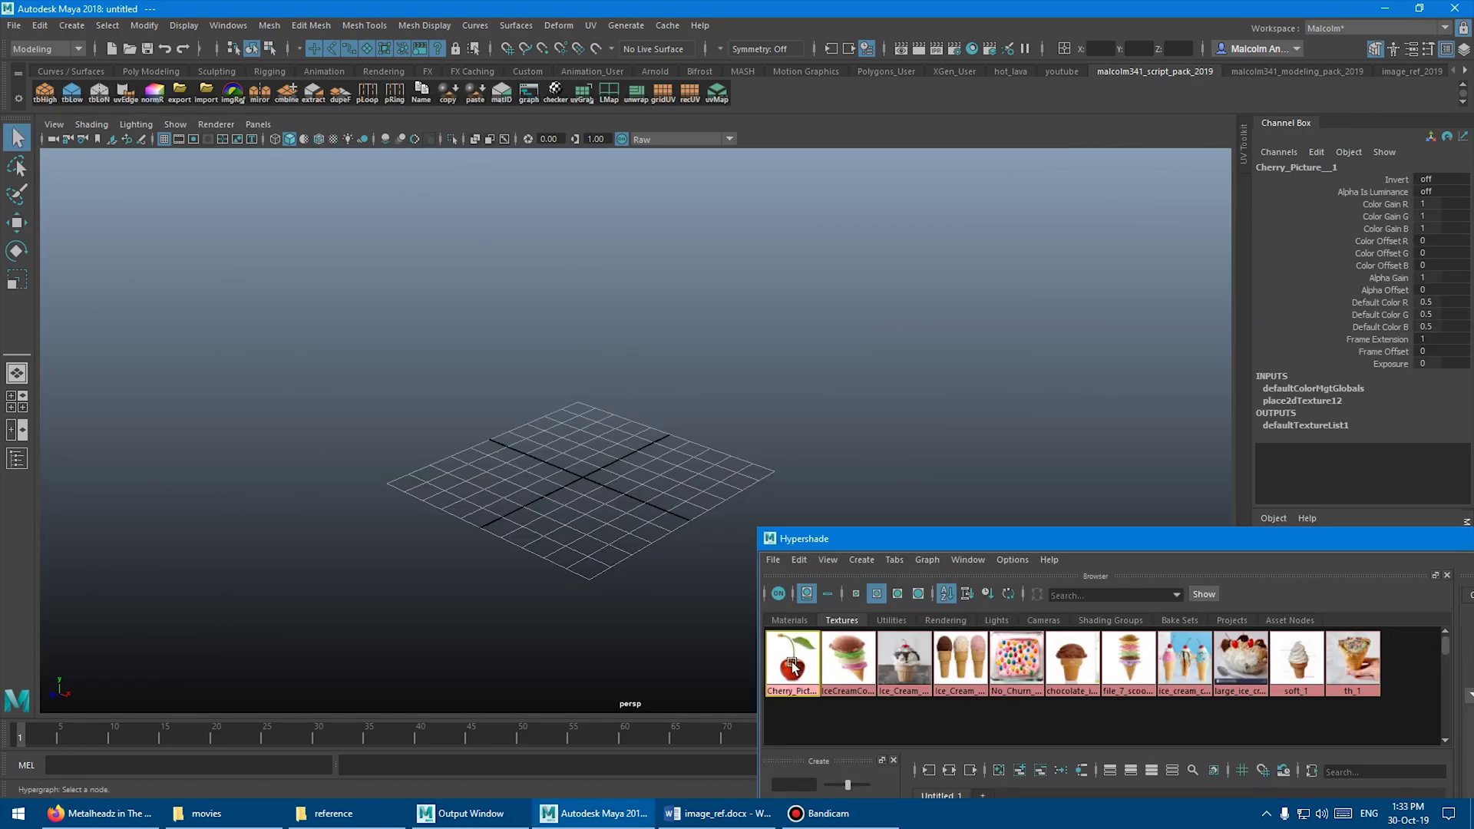
Create textured cherry reference planes on the Z, X and Y axes from the Cherry_Picture texture using the image reference script
{"action": "left_click", "coordinate": [234, 93]}
{"action": "key", "text": "6"}
{"action": "right_click", "coordinate": [233, 93]}
{"action": "left_click", "coordinate": [265, 198]}
{"action": "left_click_drag", "start_coordinate": [330, 268], "coordinate": [388, 260], "text": "alt"}
{"action": "right_click", "coordinate": [236, 95]}
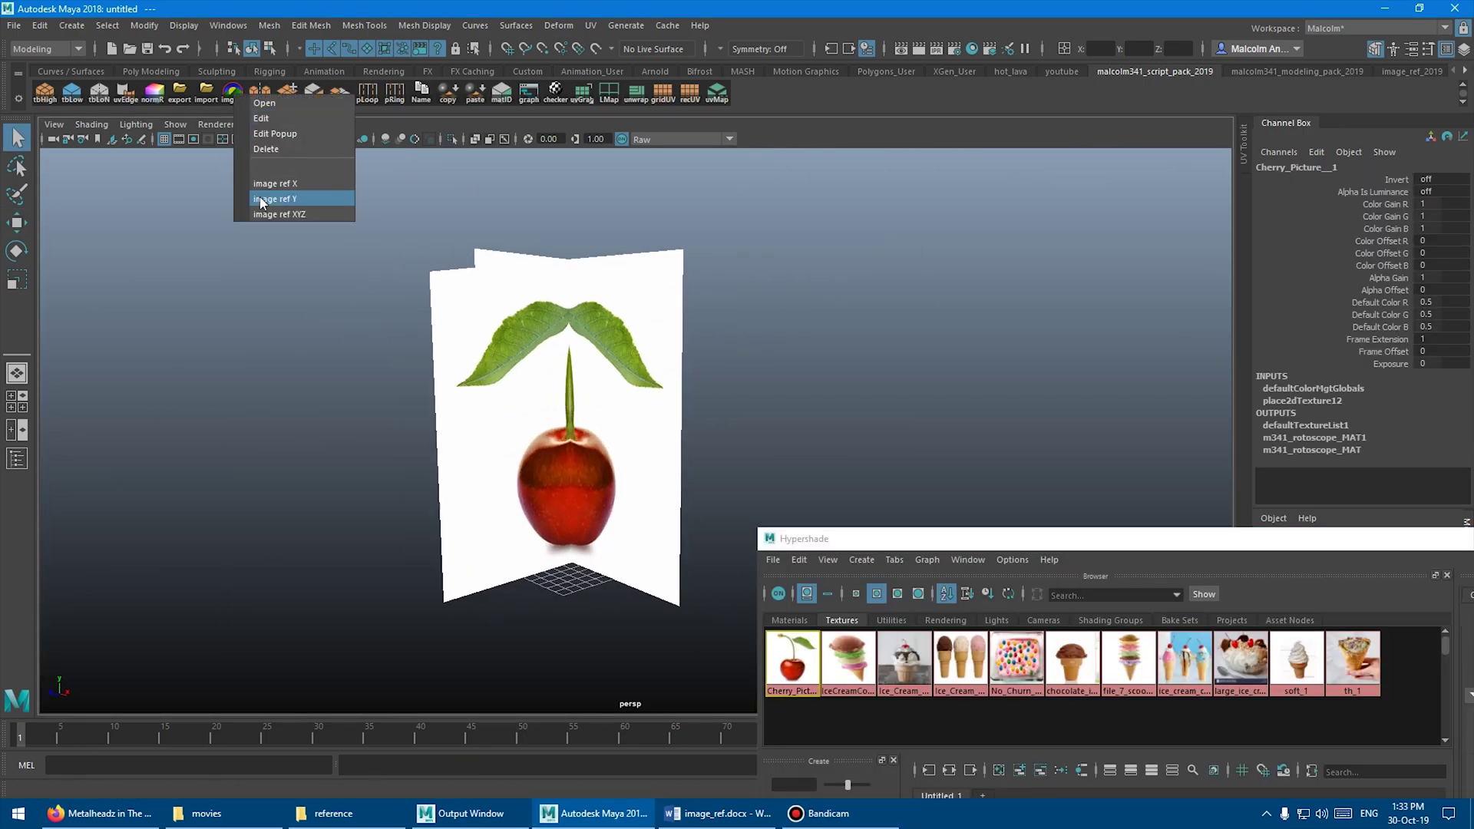
{"action": "left_click", "coordinate": [264, 199]}
Delete the cherry planes and create reference planes on all three axes from the IceCreamCone_1 texture
{"action": "key", "text": "Delete"}
{"action": "left_click", "coordinate": [839, 656]}
{"action": "left_click", "coordinate": [233, 93]}
{"action": "right_click", "coordinate": [233, 95]}
{"action": "left_click", "coordinate": [261, 200]}
{"action": "right_click", "coordinate": [233, 94]}
{"action": "left_click", "coordinate": [255, 212]}
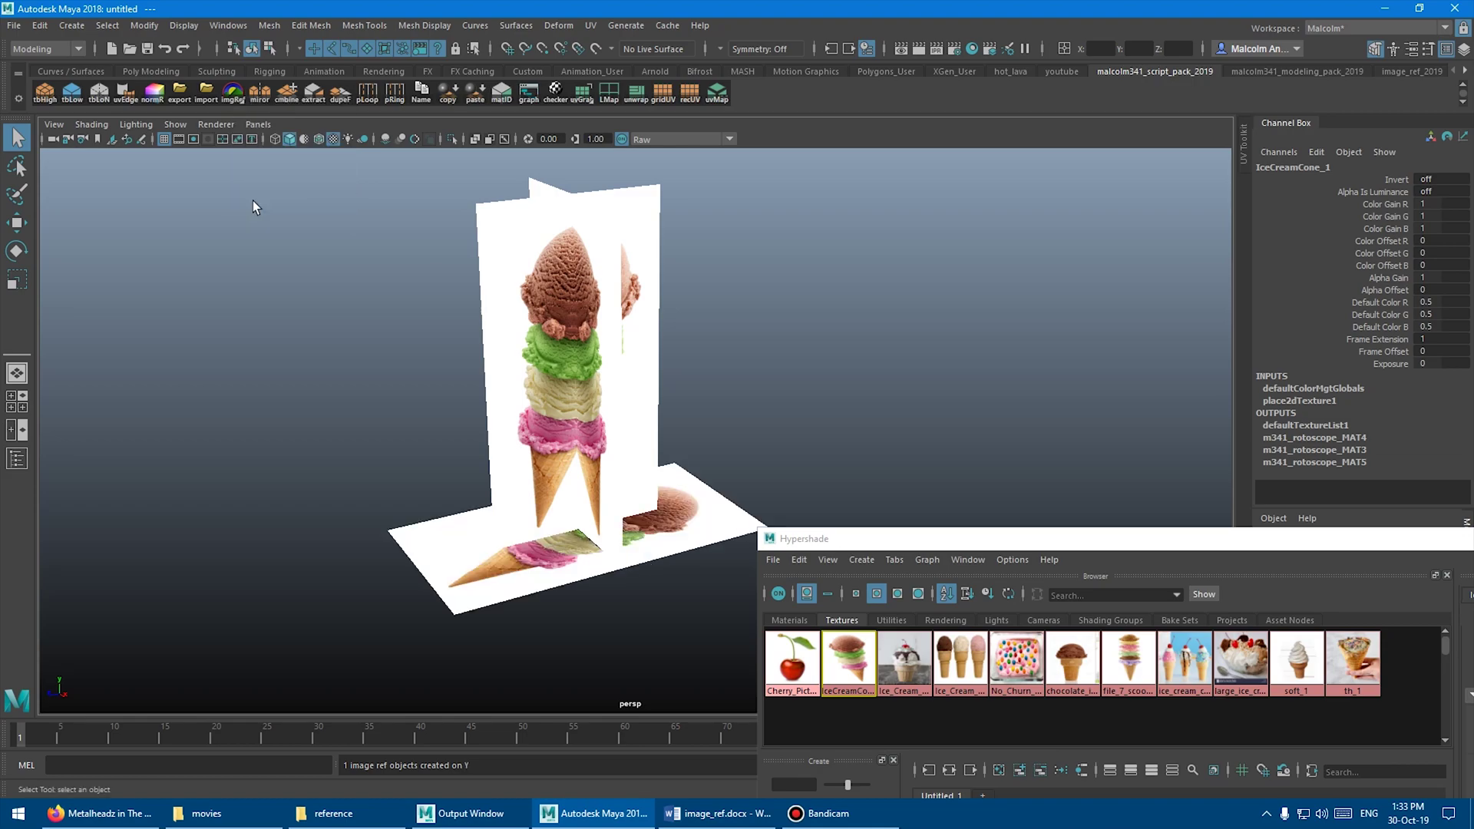
Delete the IceCreamCone_1 planes and create reference planes on all three axes from the Ice_Cream_Cones_1 texture
{"action": "left_click_drag", "start_coordinate": [299, 238], "coordinate": [345, 250], "text": "alt"}
{"action": "left_click_drag", "start_coordinate": [355, 256], "coordinate": [688, 586]}
{"action": "key", "text": "Delete"}
{"action": "left_click", "coordinate": [961, 659]}
{"action": "left_click", "coordinate": [233, 95]}
{"action": "right_click", "coordinate": [233, 94]}
{"action": "left_click", "coordinate": [262, 198]}
{"action": "right_click", "coordinate": [233, 95]}
{"action": "left_click", "coordinate": [257, 213]}
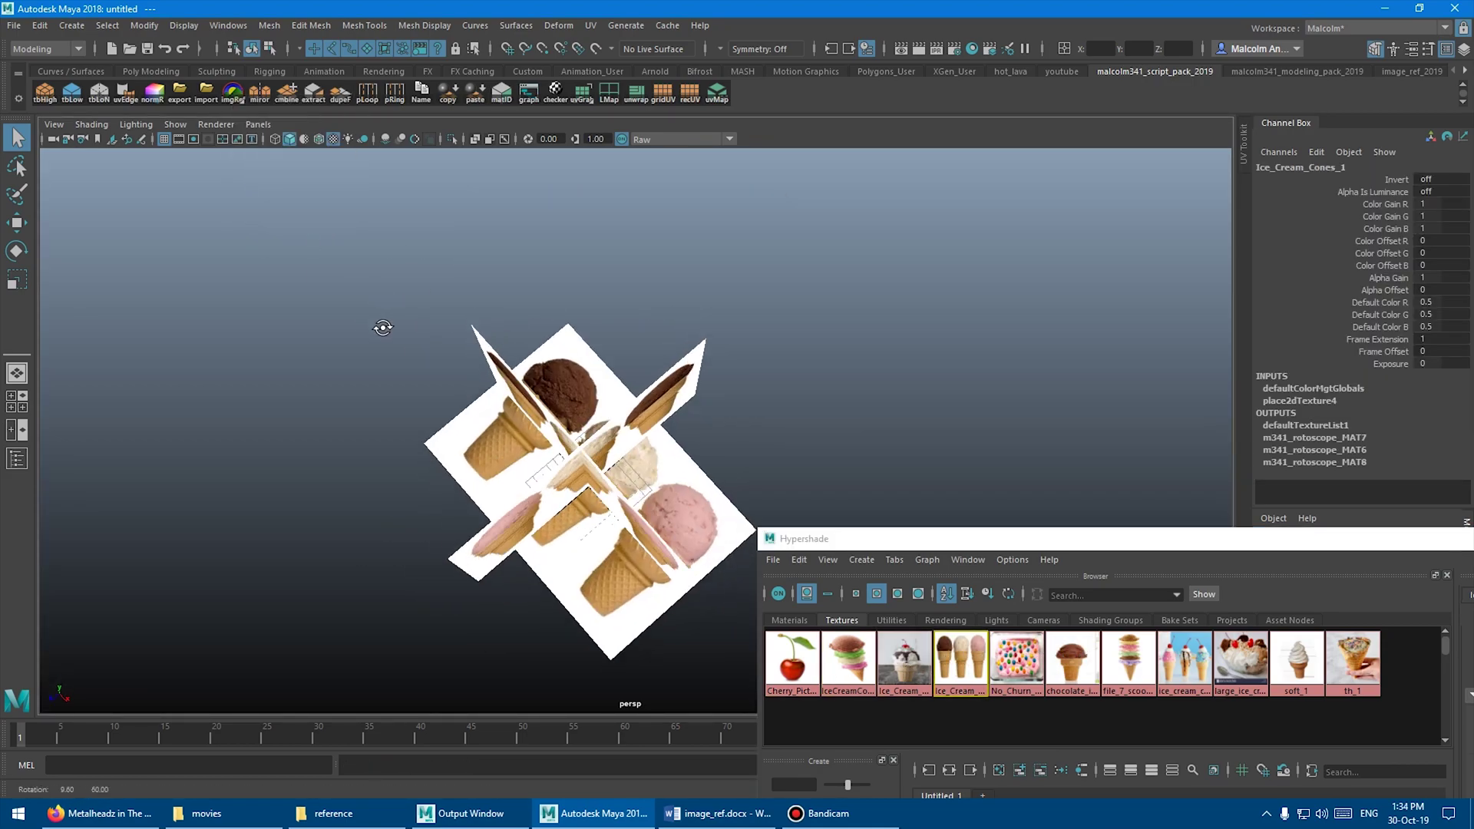
Replace the Ice_Cream_Cones_1 planes with reference planes on all three axes from the No_Churn_Bubble_Gum_Ice_Cream_10_1 texture
{"action": "key", "text": "Delete"}
{"action": "left_click", "coordinate": [232, 92]}
{"action": "right_click", "coordinate": [232, 92]}
{"action": "left_click", "coordinate": [284, 204]}
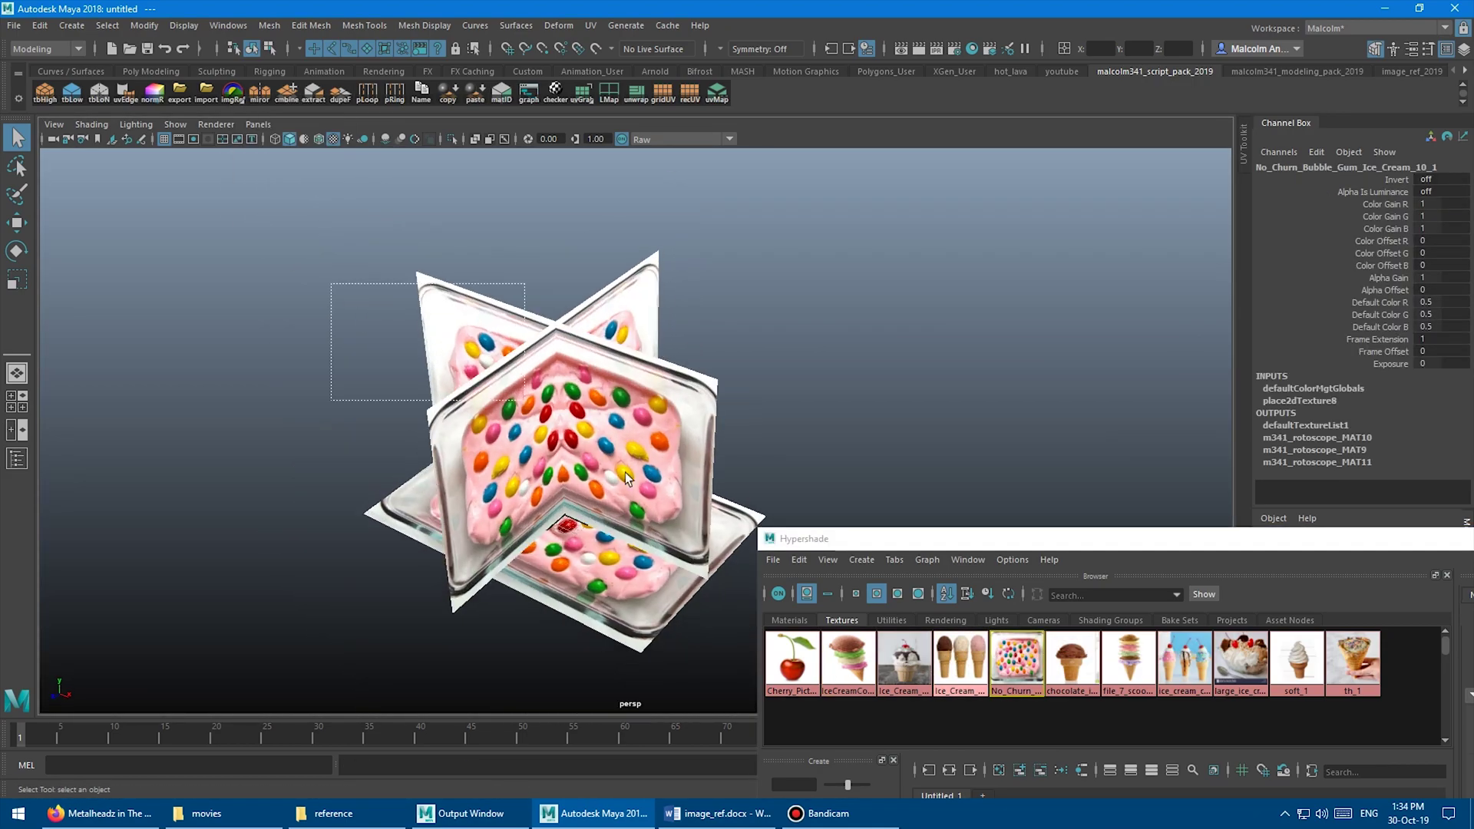
Create reference planes from the chocolate ice cream cone texture using the image reference script
{"action": "left_click", "coordinate": [1072, 658]}
{"action": "left_click", "coordinate": [233, 93]}
{"action": "right_click", "coordinate": [233, 93]}
{"action": "left_click", "coordinate": [260, 201]}
Delete the chocolate cone planes and create three-axis reference planes from the ice_cream_cone_cupcakes_recipe_main_1 texture
{"action": "key", "text": "Delete"}
{"action": "left_click", "coordinate": [1186, 658]}
{"action": "left_click", "coordinate": [234, 93]}
{"action": "right_click", "coordinate": [234, 93]}
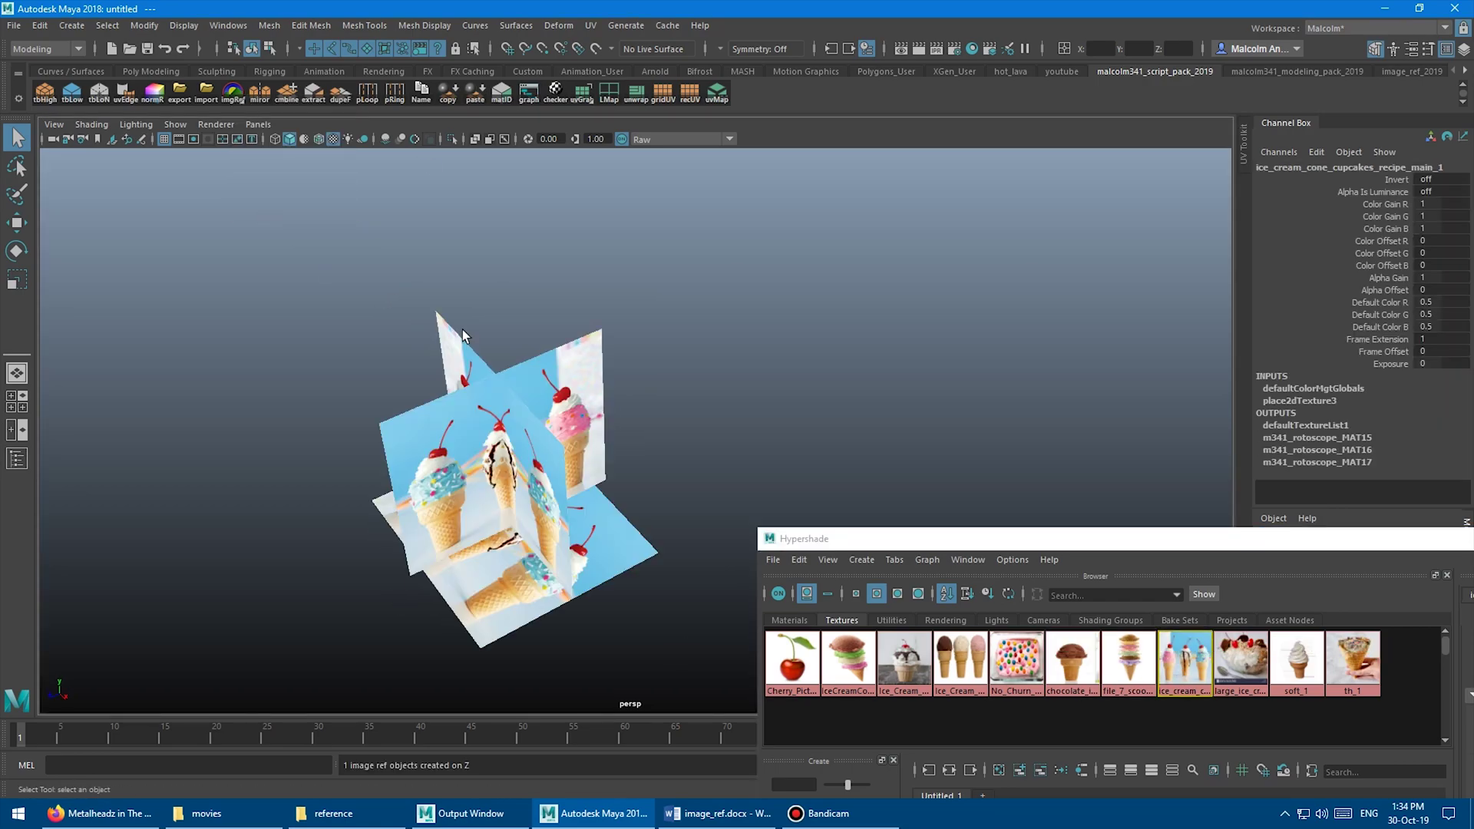
Delete the cupcake cone planes and create reference planes on all three axes from the soft_1 texture
{"action": "left_click_drag", "start_coordinate": [389, 296], "coordinate": [512, 325], "text": "alt"}
{"action": "key", "text": "Delete"}
{"action": "left_click", "coordinate": [1296, 658]}
{"action": "right_click", "coordinate": [233, 91]}
{"action": "left_click", "coordinate": [278, 210]}
Delete the soft_1 planes and create reference planes on all three axes from the th_1 texture
{"action": "left_click_drag", "start_coordinate": [386, 309], "coordinate": [617, 534]}
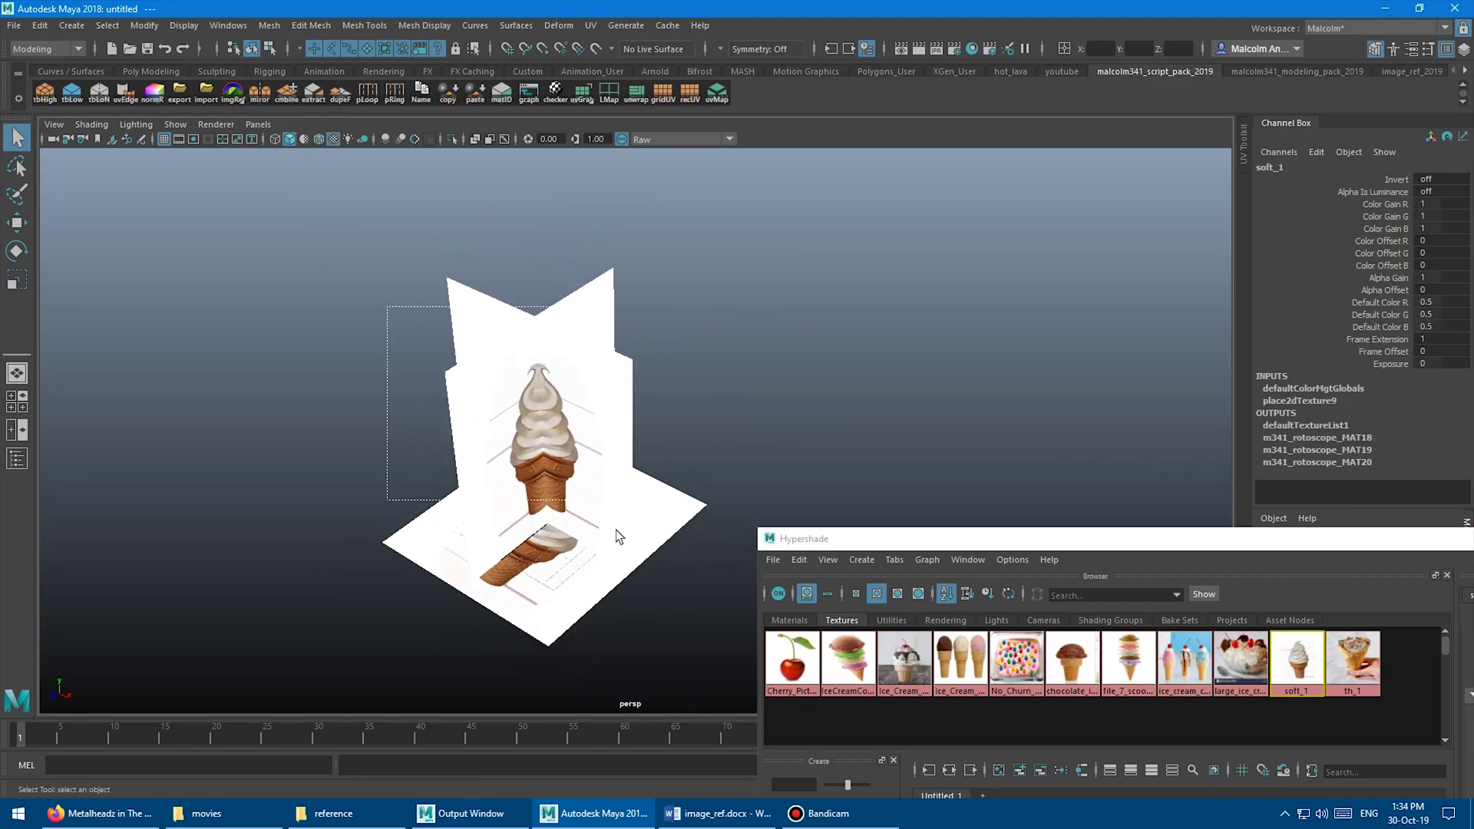
{"action": "key", "text": "Delete"}
{"action": "left_click", "coordinate": [1352, 658]}
{"action": "right_click", "coordinate": [233, 90]}
{"action": "left_click", "coordinate": [278, 210]}
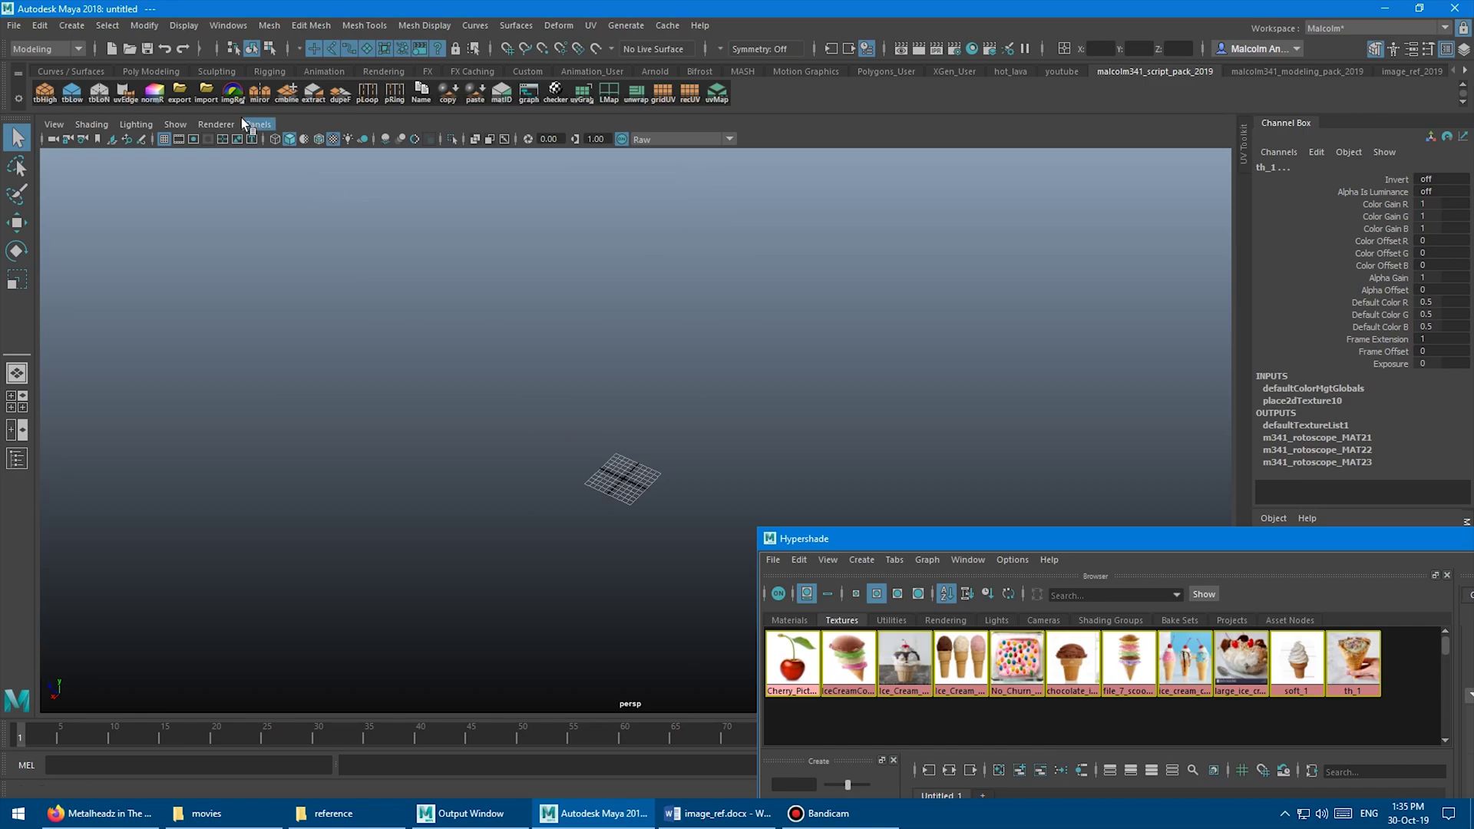
Create upright reference planes from all the selected textures at once and spread the stacked planes apart in the scene
{"action": "left_click", "coordinate": [233, 93]}
{"action": "left_click_drag", "start_coordinate": [618, 503], "coordinate": [276, 485]}
{"action": "left_click_drag", "start_coordinate": [619, 503], "coordinate": [784, 374]}
{"action": "left_click_drag", "start_coordinate": [619, 503], "coordinate": [496, 360]}
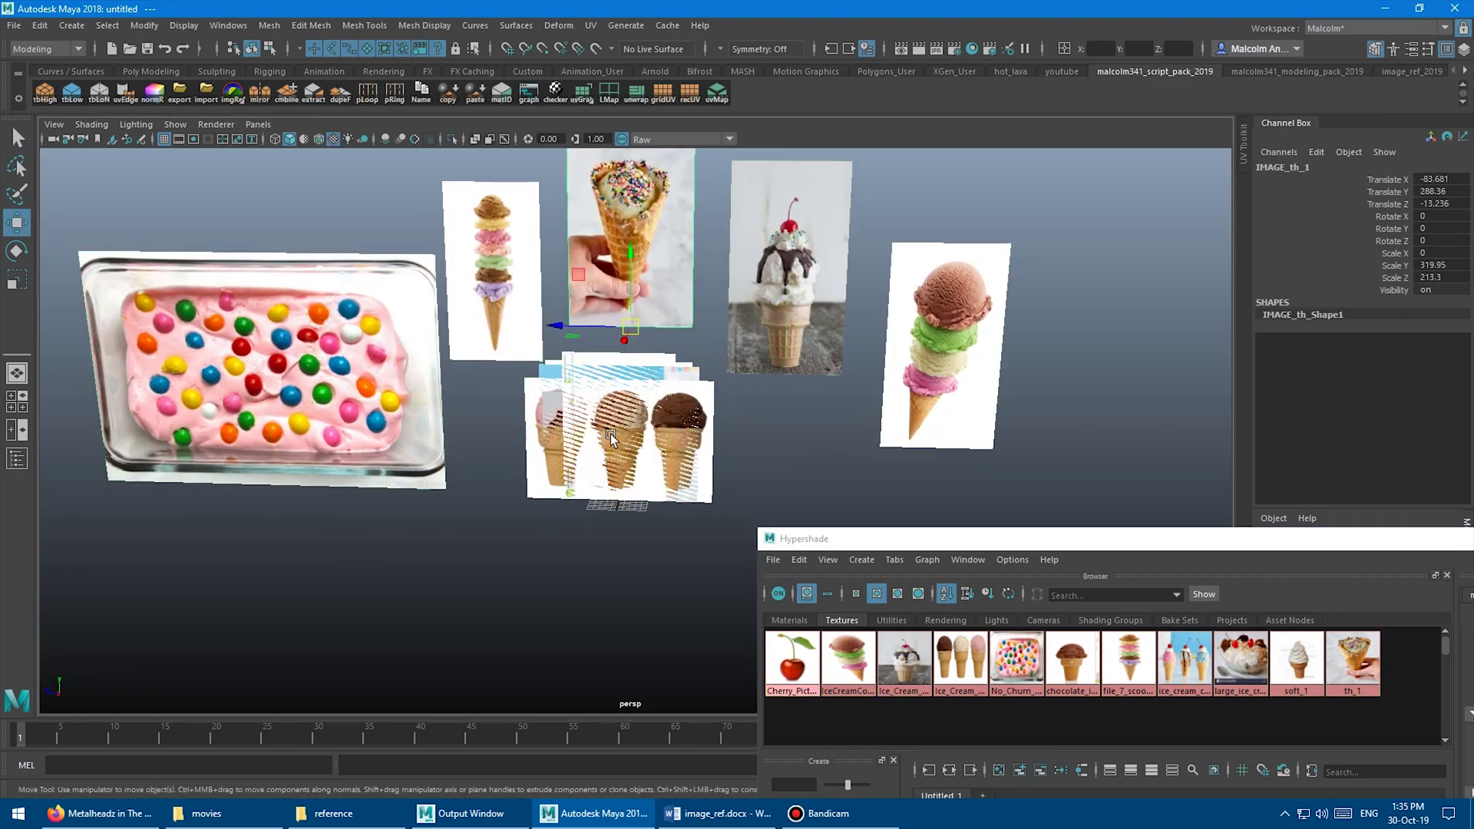